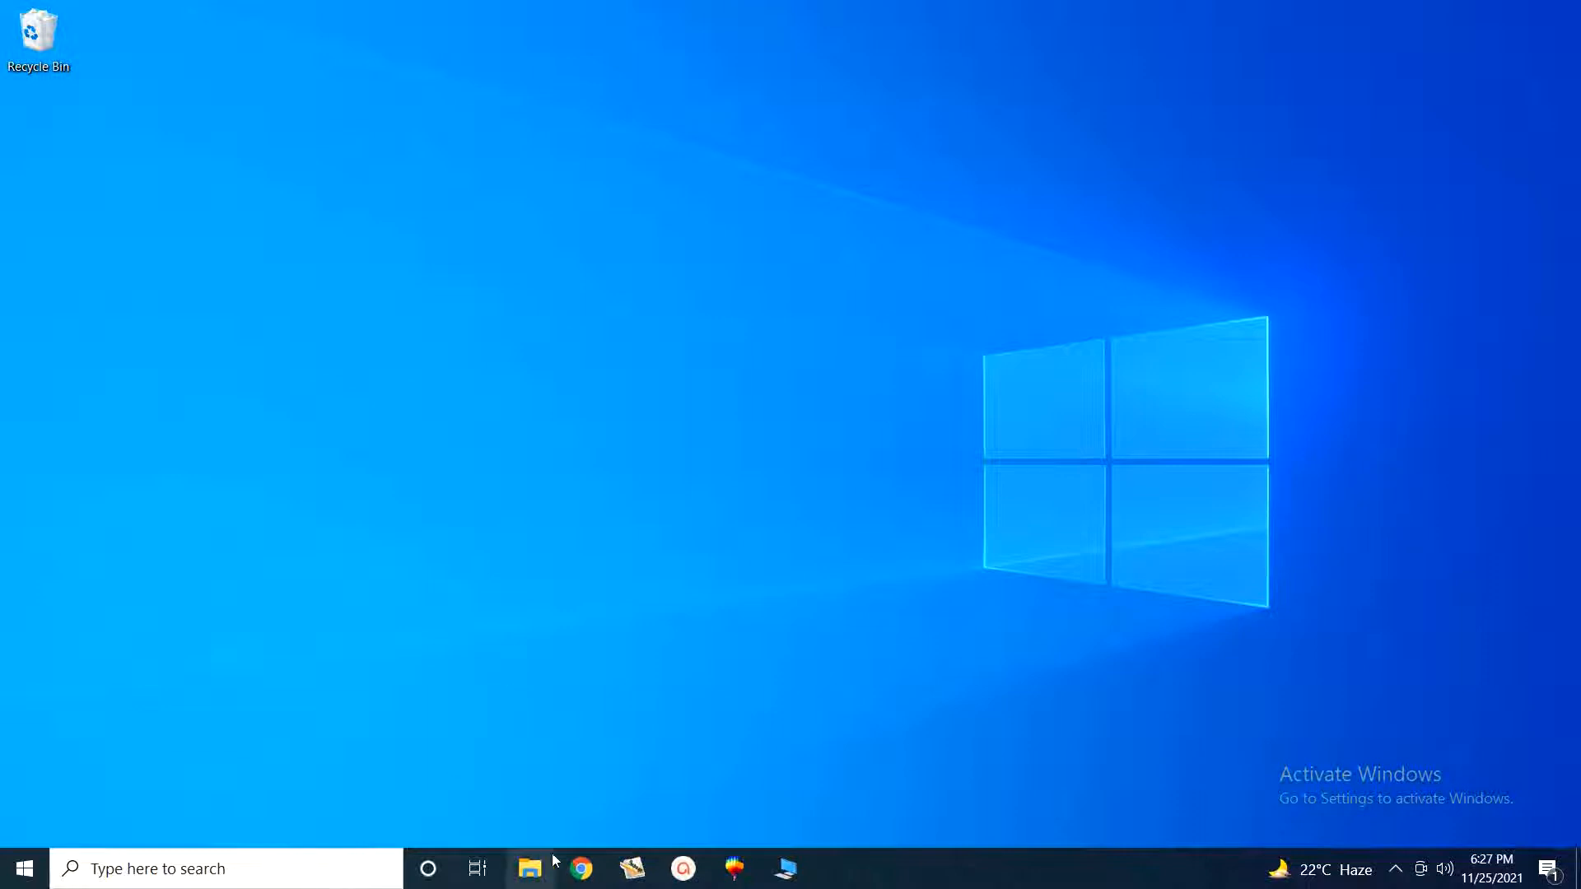
Open a new Chrome window and load the amazon.in home page
{"action": "left_click", "coordinate": [583, 869]}
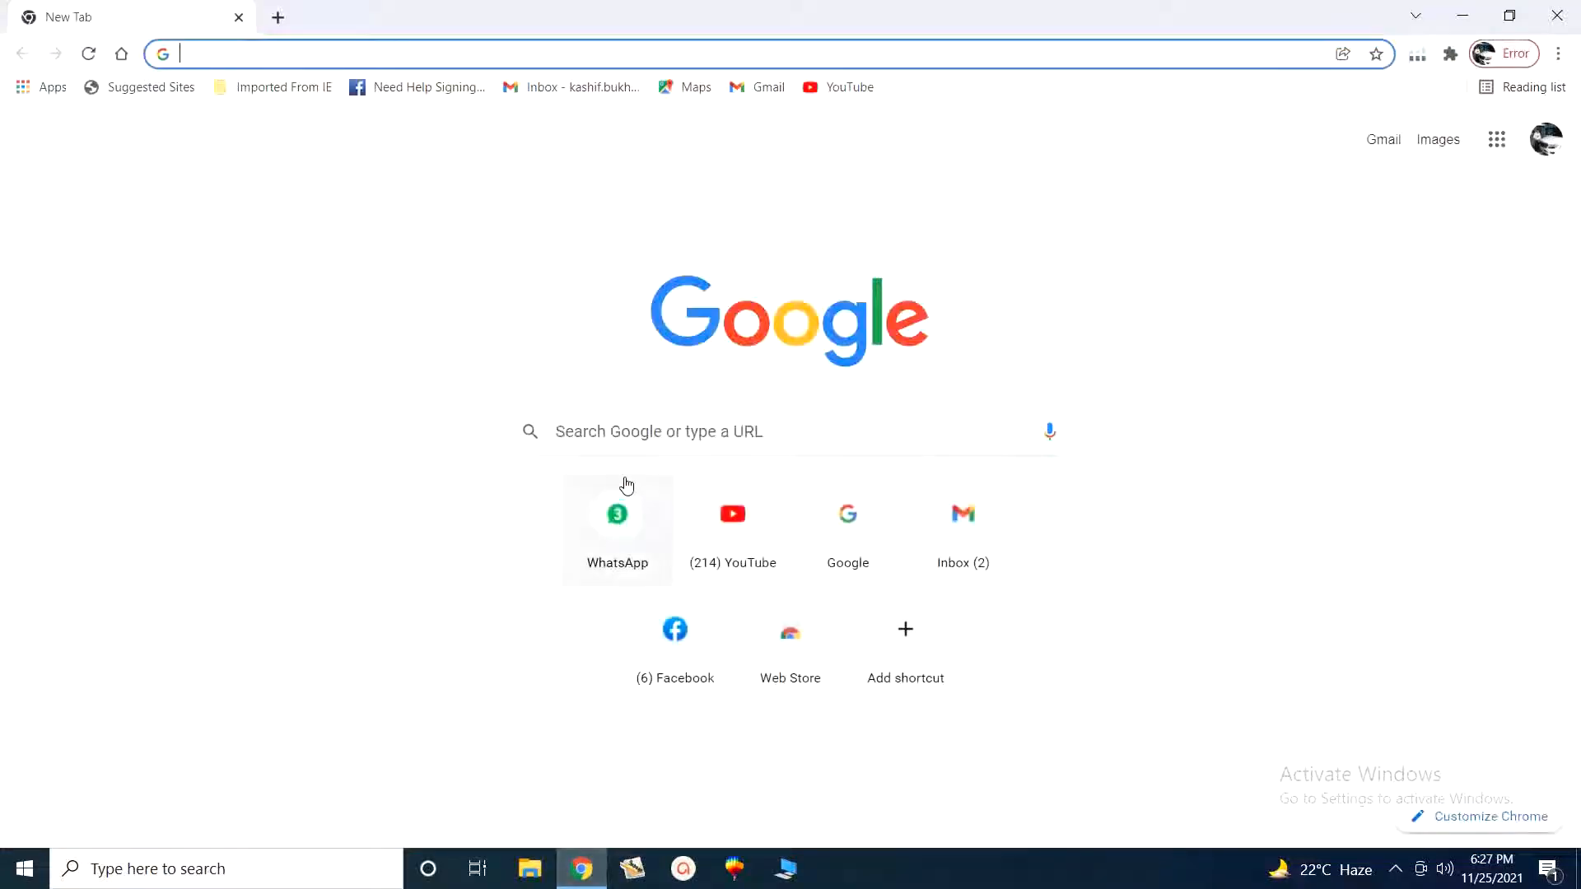
{"action": "left_click", "coordinate": [640, 431]}
{"action": "type", "text": "amazon"}
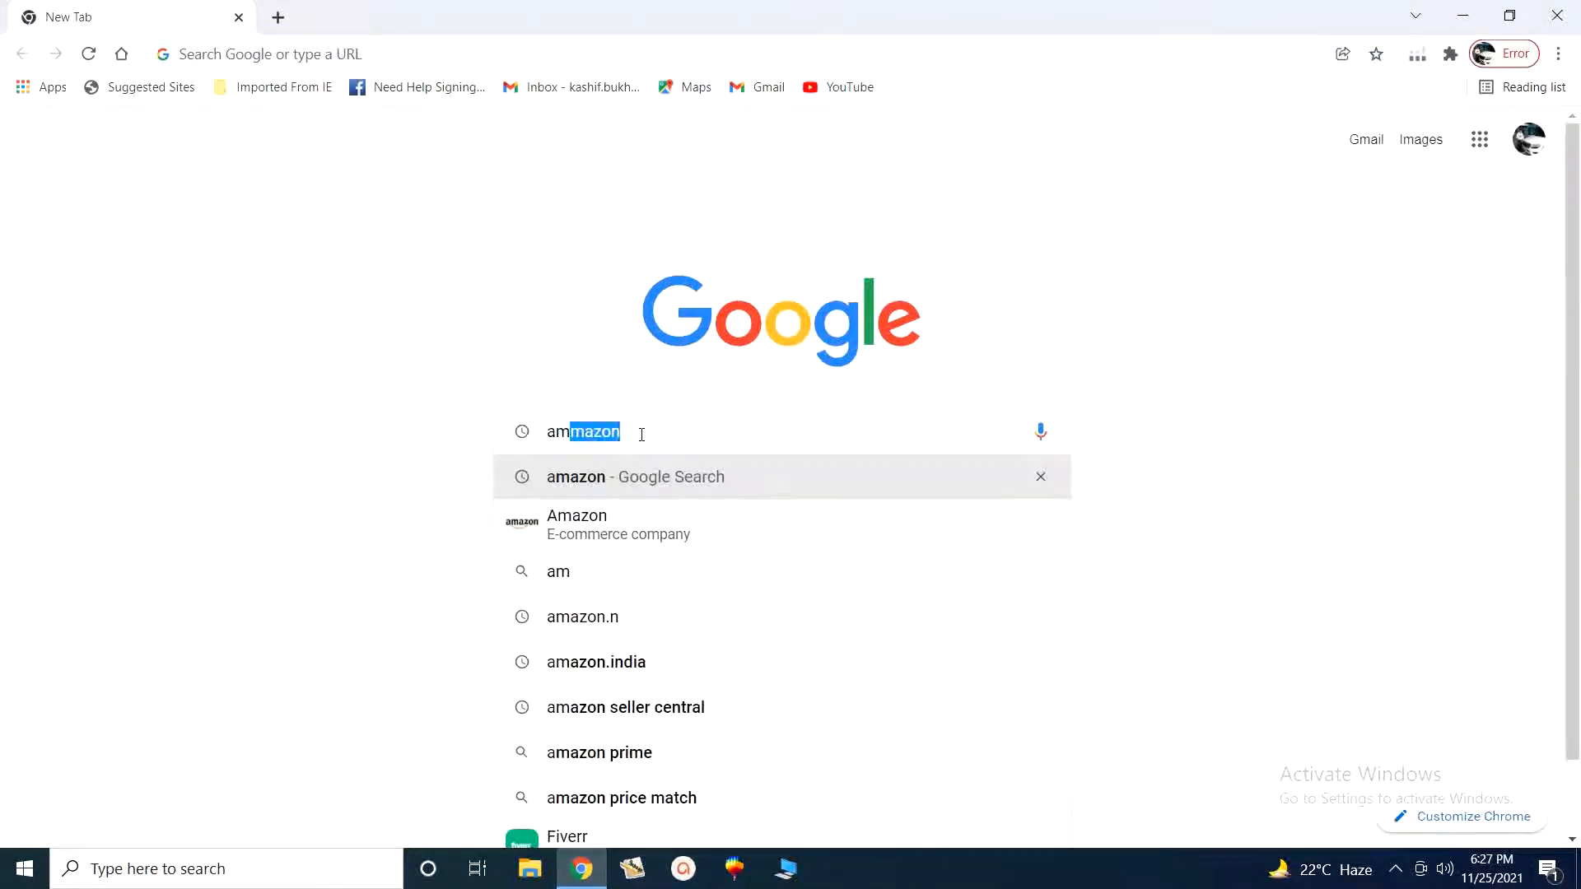
{"action": "type", "text": ".in"}
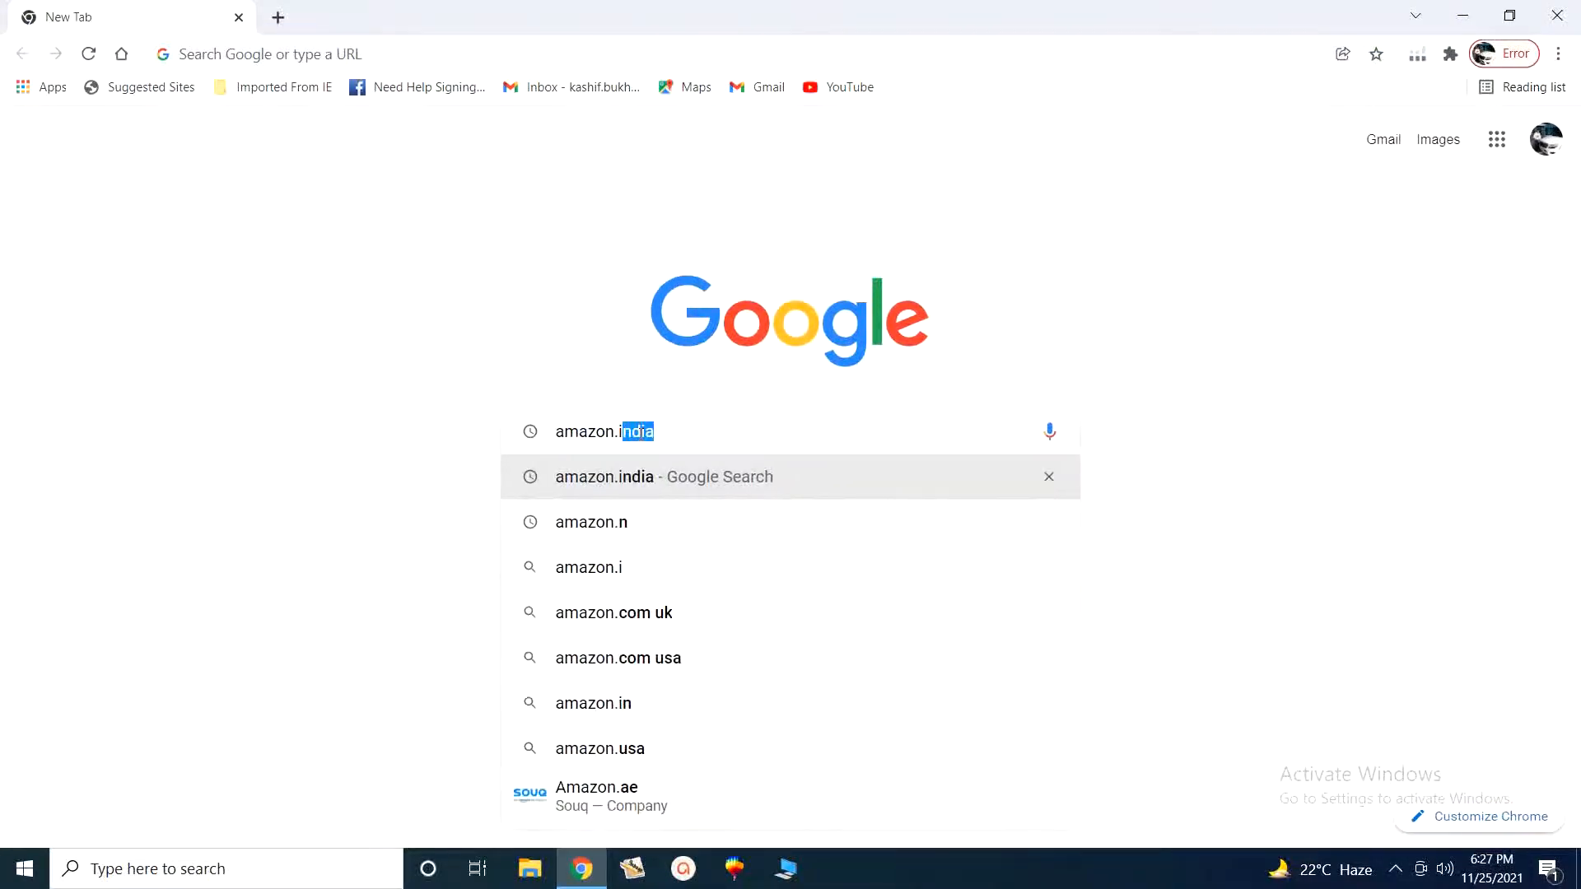
{"action": "key", "text": "Return"}
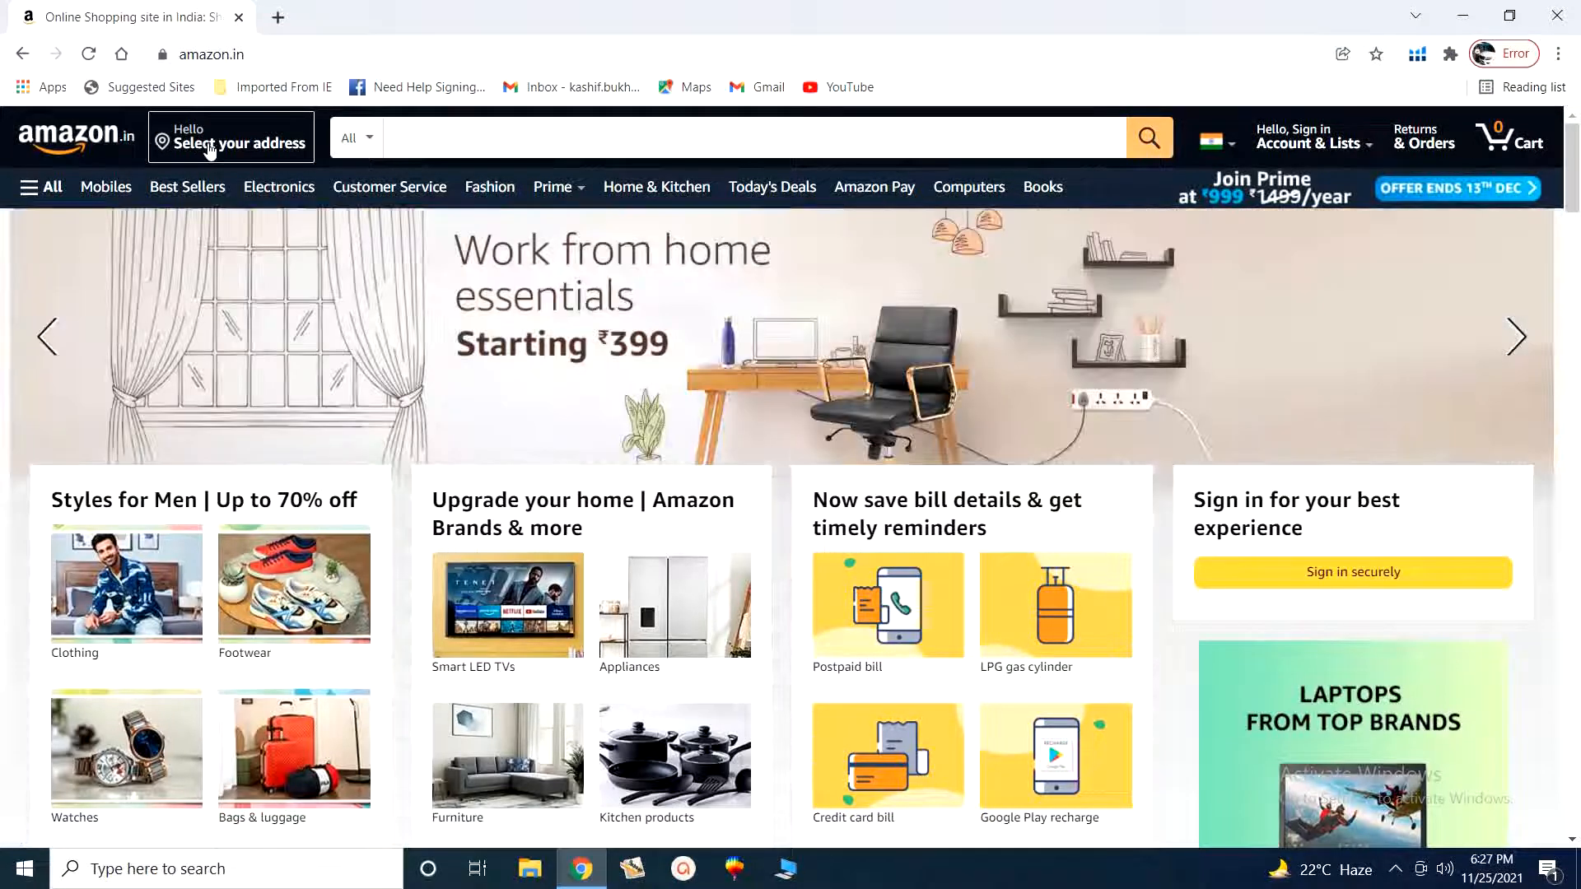
Apply pincode 400005 (Mumbai) as the delivery location, then scroll to the page footer
{"action": "left_click", "coordinate": [216, 150]}
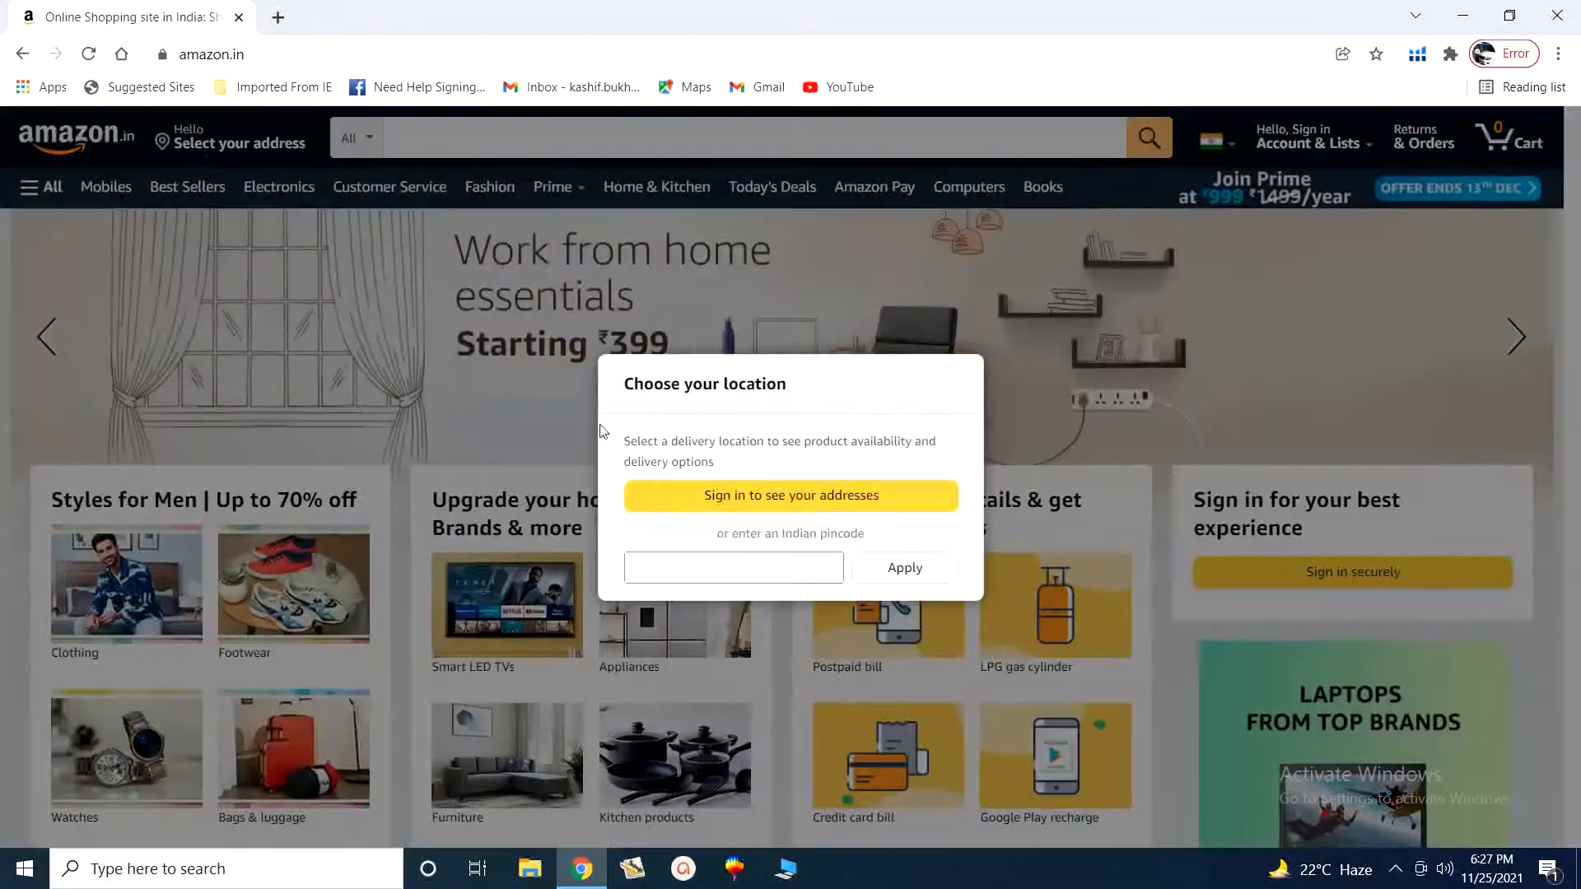
{"action": "left_click", "coordinate": [670, 568]}
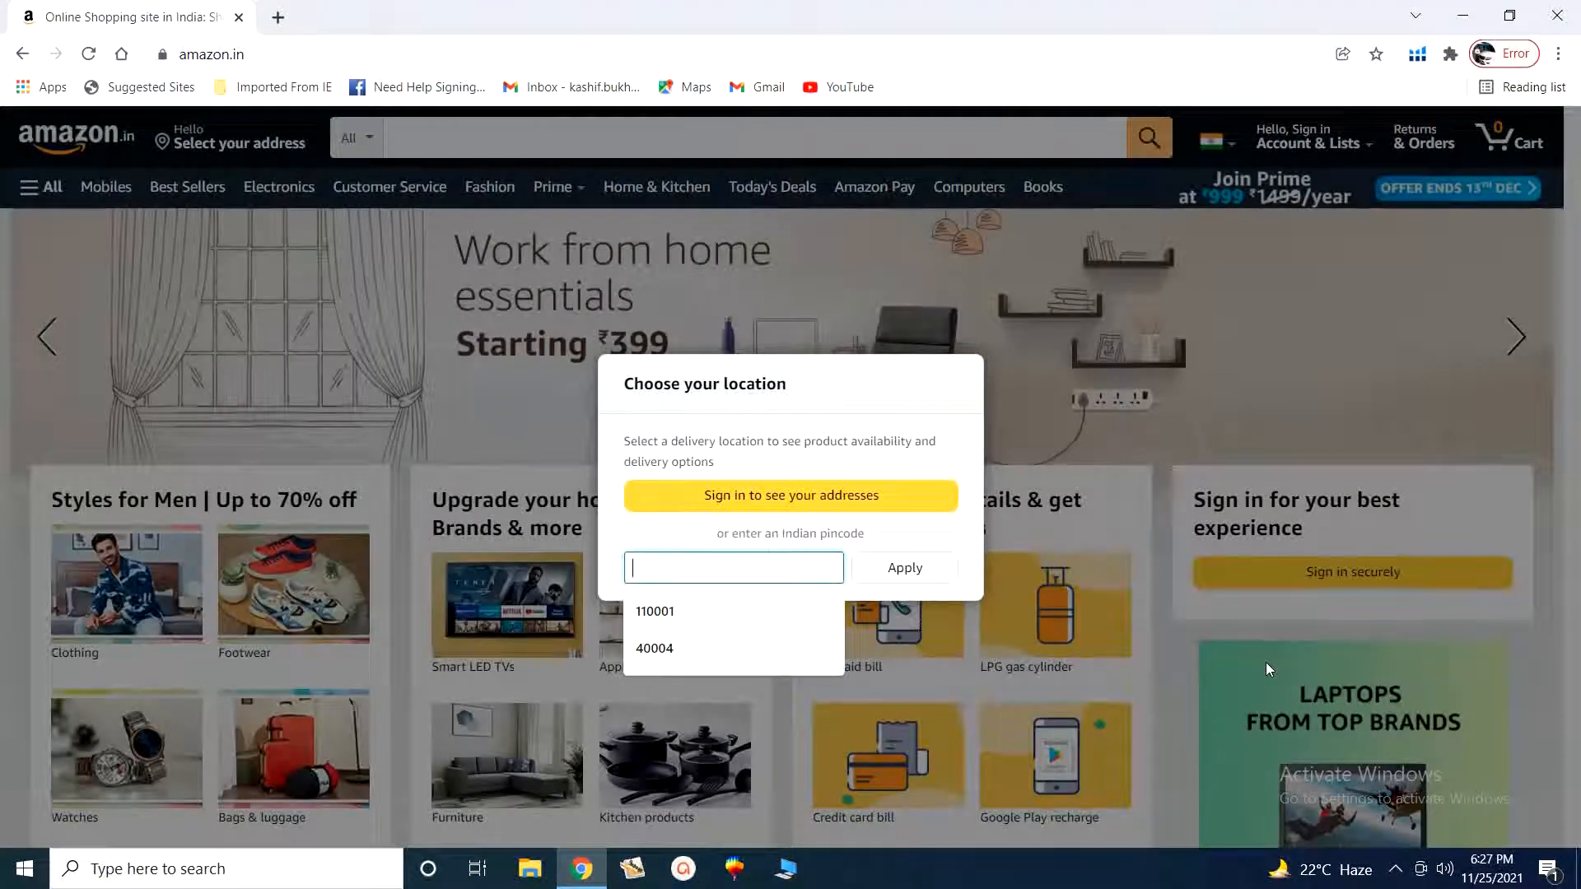
{"action": "type", "text": "40"}
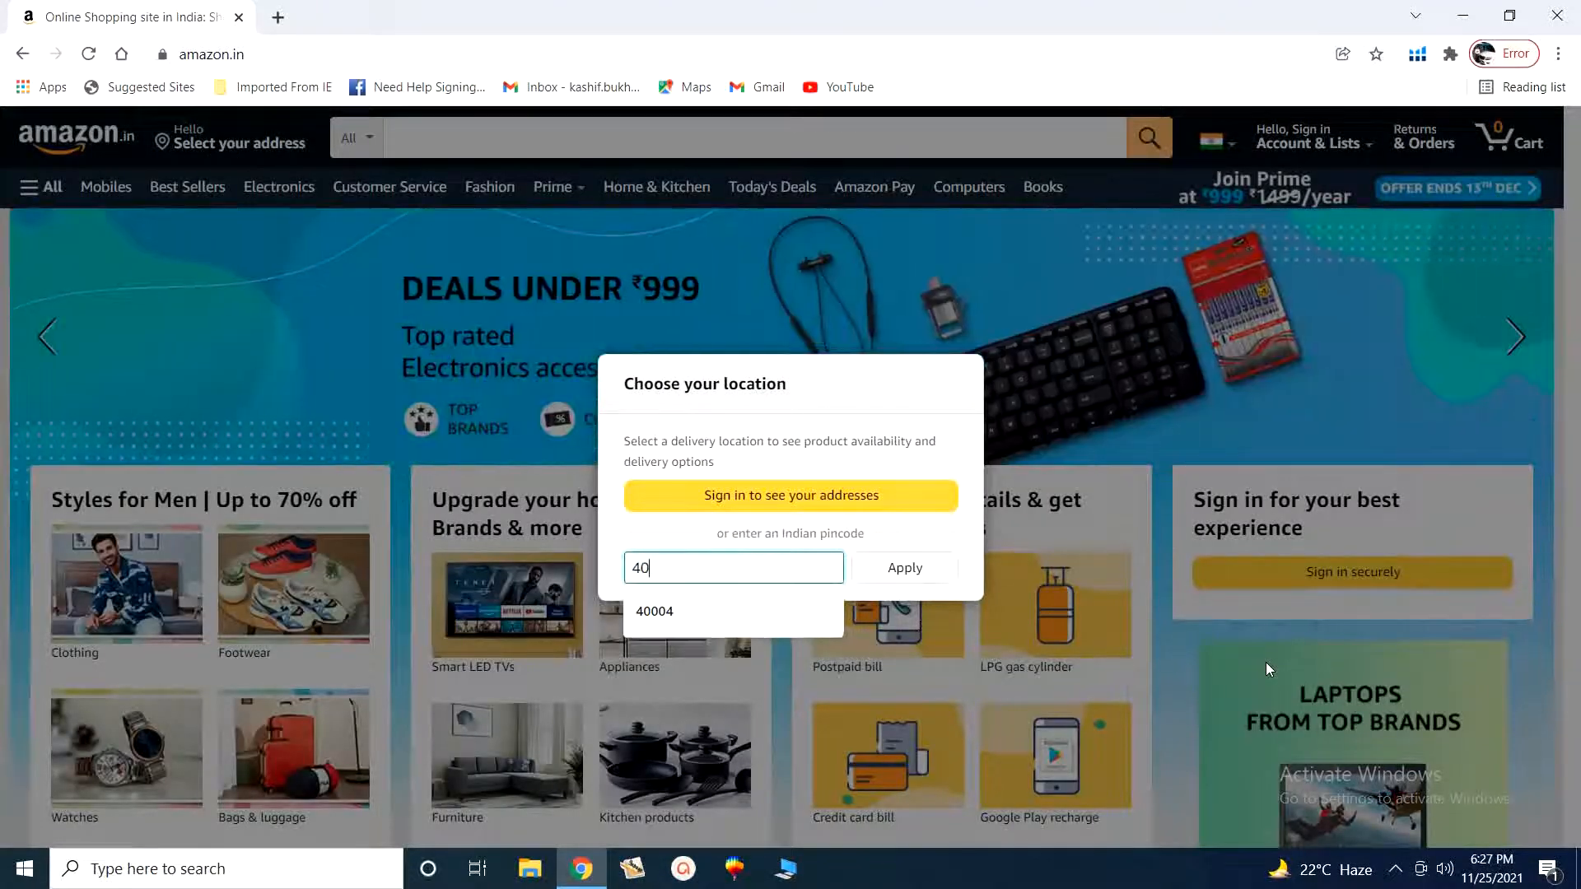
{"action": "type", "text": "0005"}
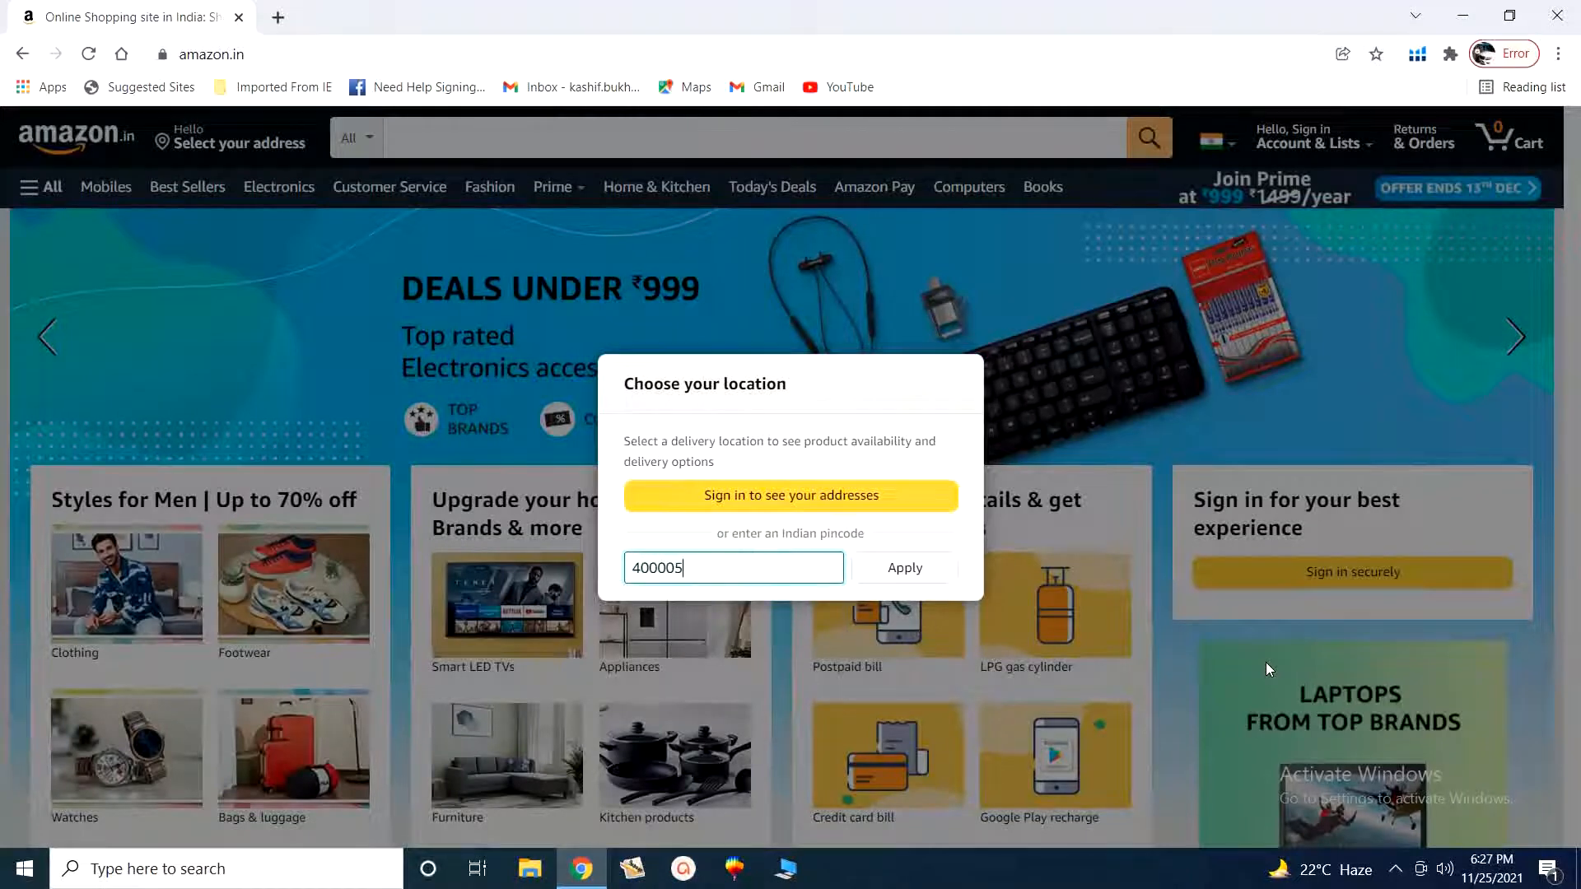
{"action": "left_click", "coordinate": [946, 567]}
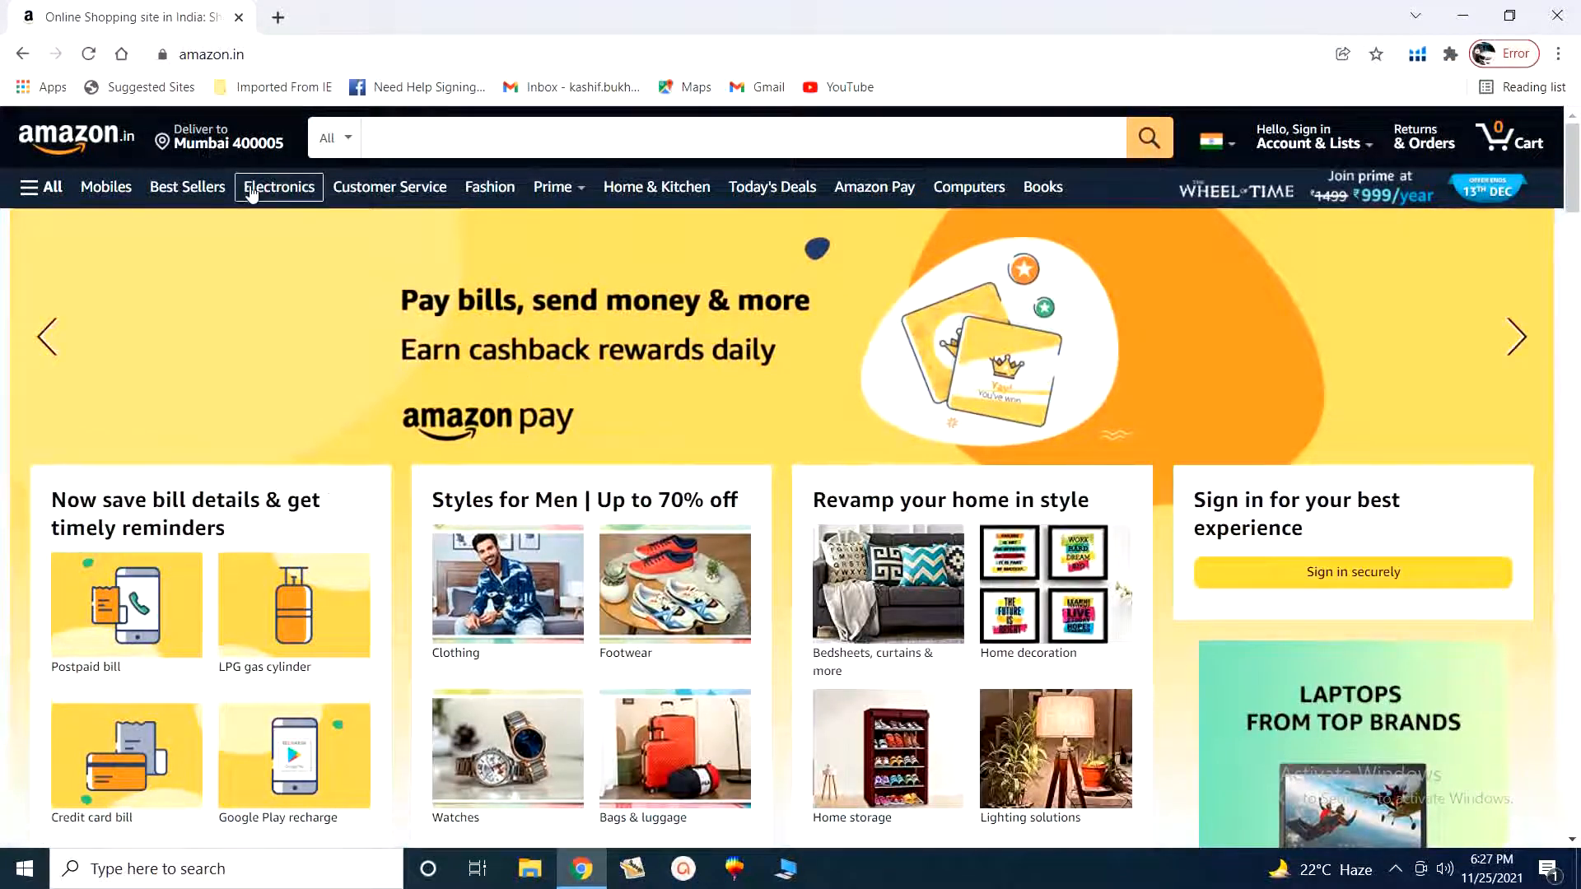
{"action": "scroll", "coordinate": [827, 439], "scroll_direction": "down", "scroll_amount": 9}
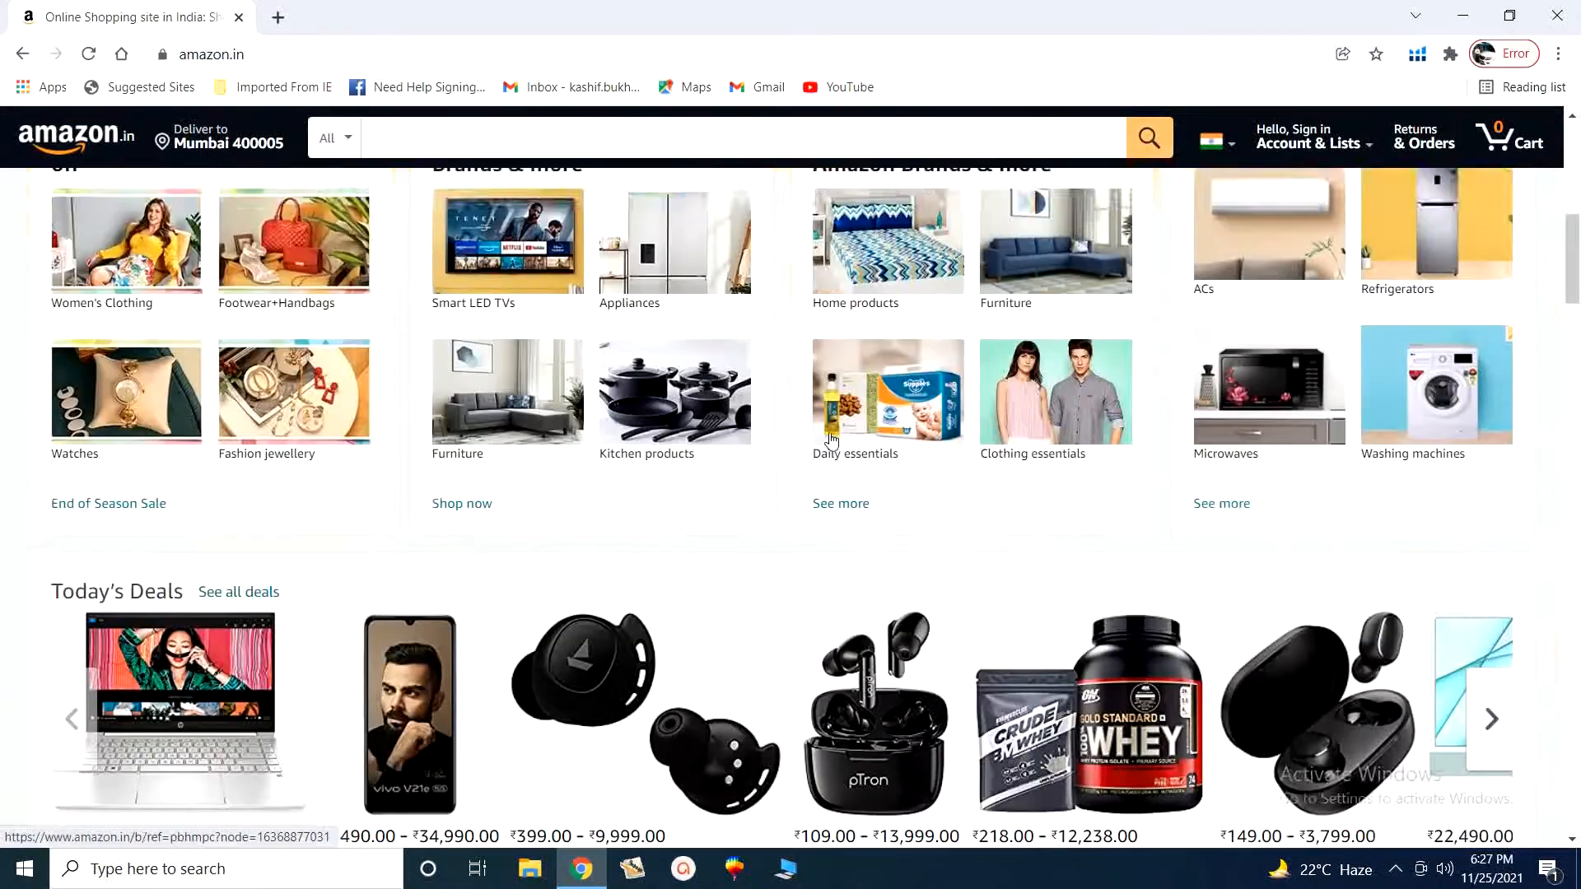
{"action": "scroll", "coordinate": [829, 439], "scroll_direction": "down", "scroll_amount": 20}
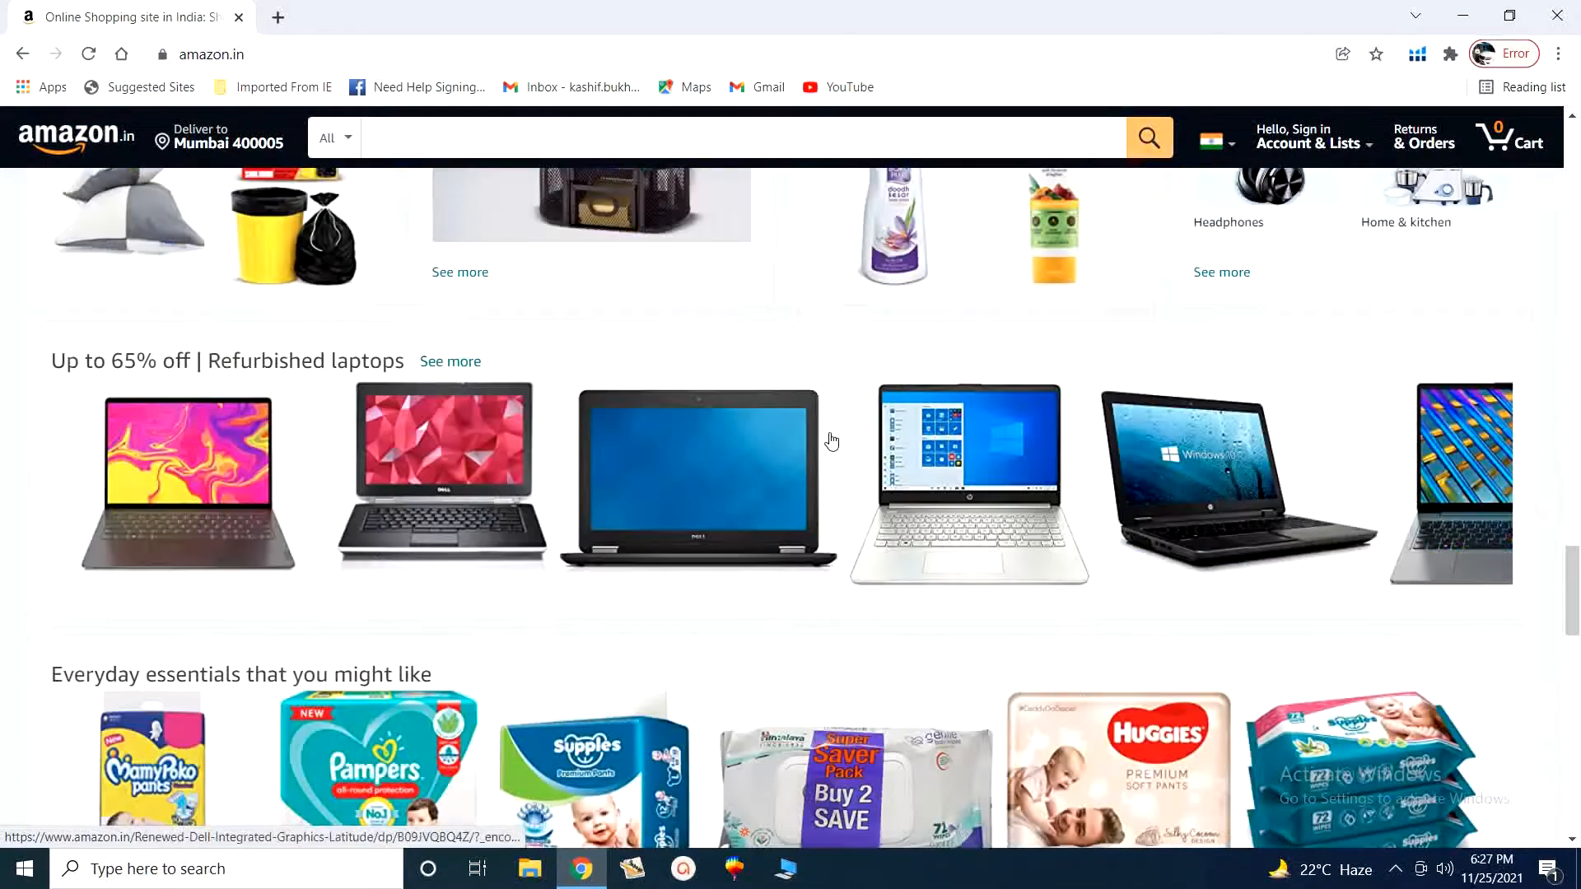
{"action": "scroll", "coordinate": [832, 442], "scroll_direction": "down", "scroll_amount": 20}
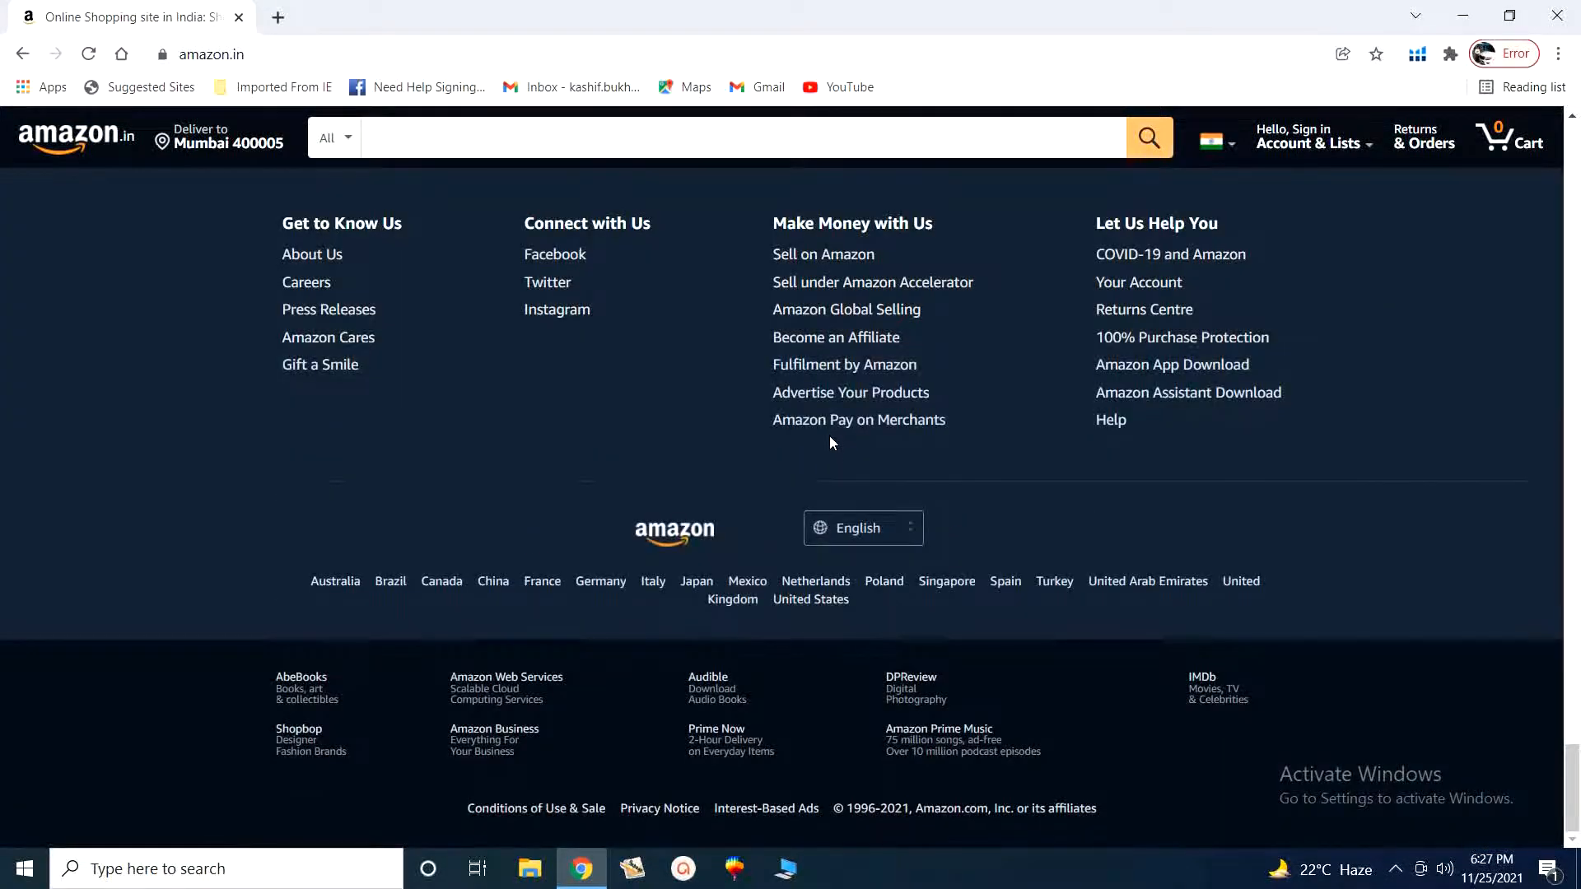
{"action": "scroll", "coordinate": [829, 444], "scroll_direction": "up", "scroll_amount": 1}
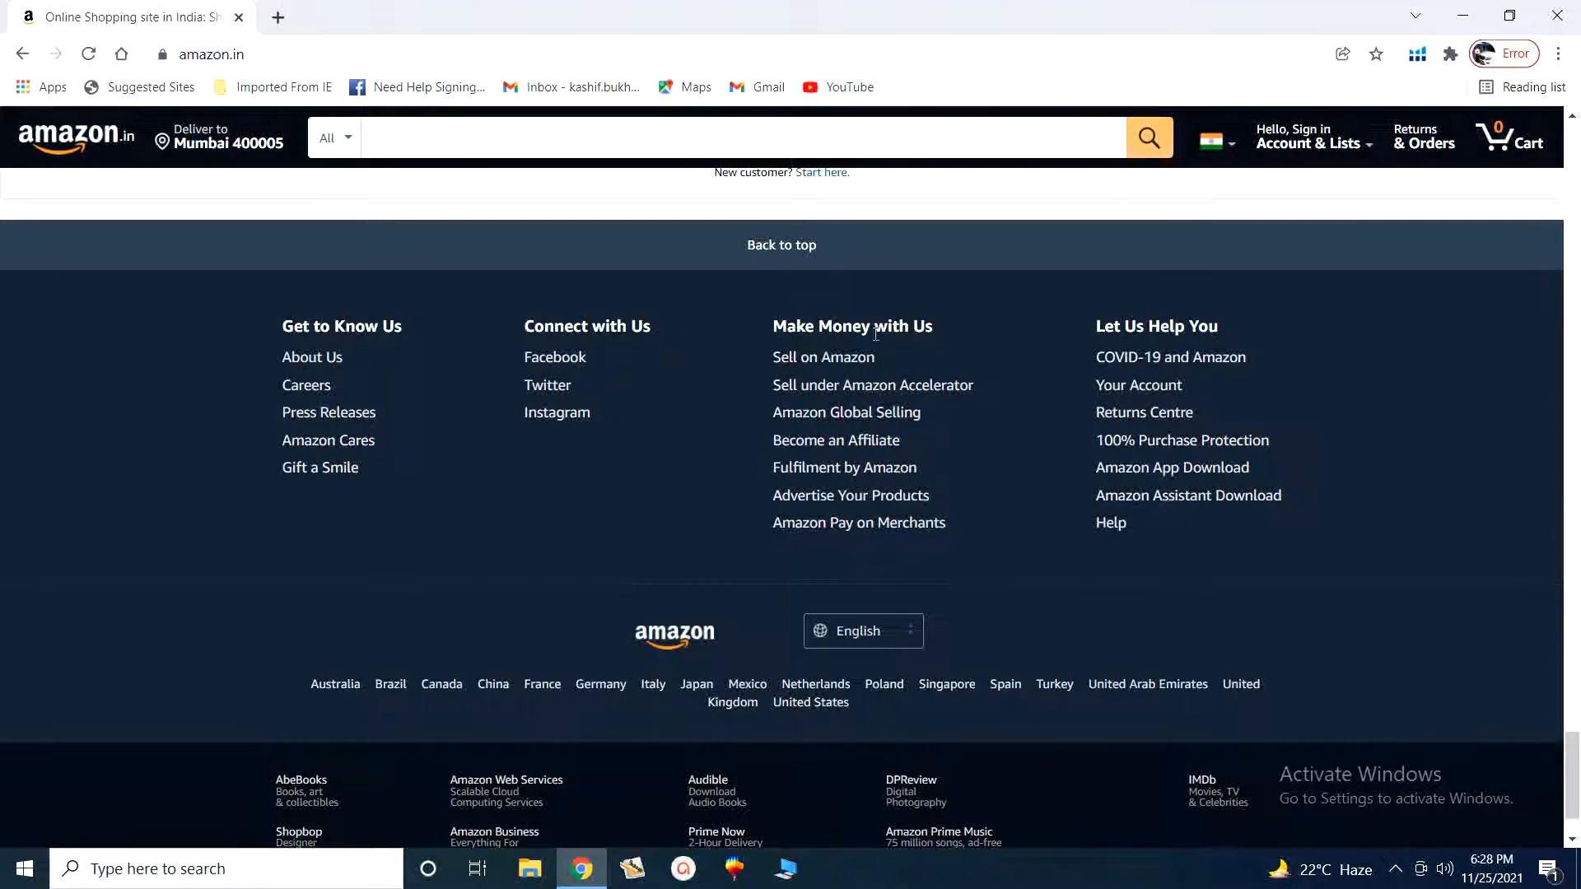
Open the Sell on Amazon link in a new tab and switch to it
{"action": "right_click", "coordinate": [830, 363]}
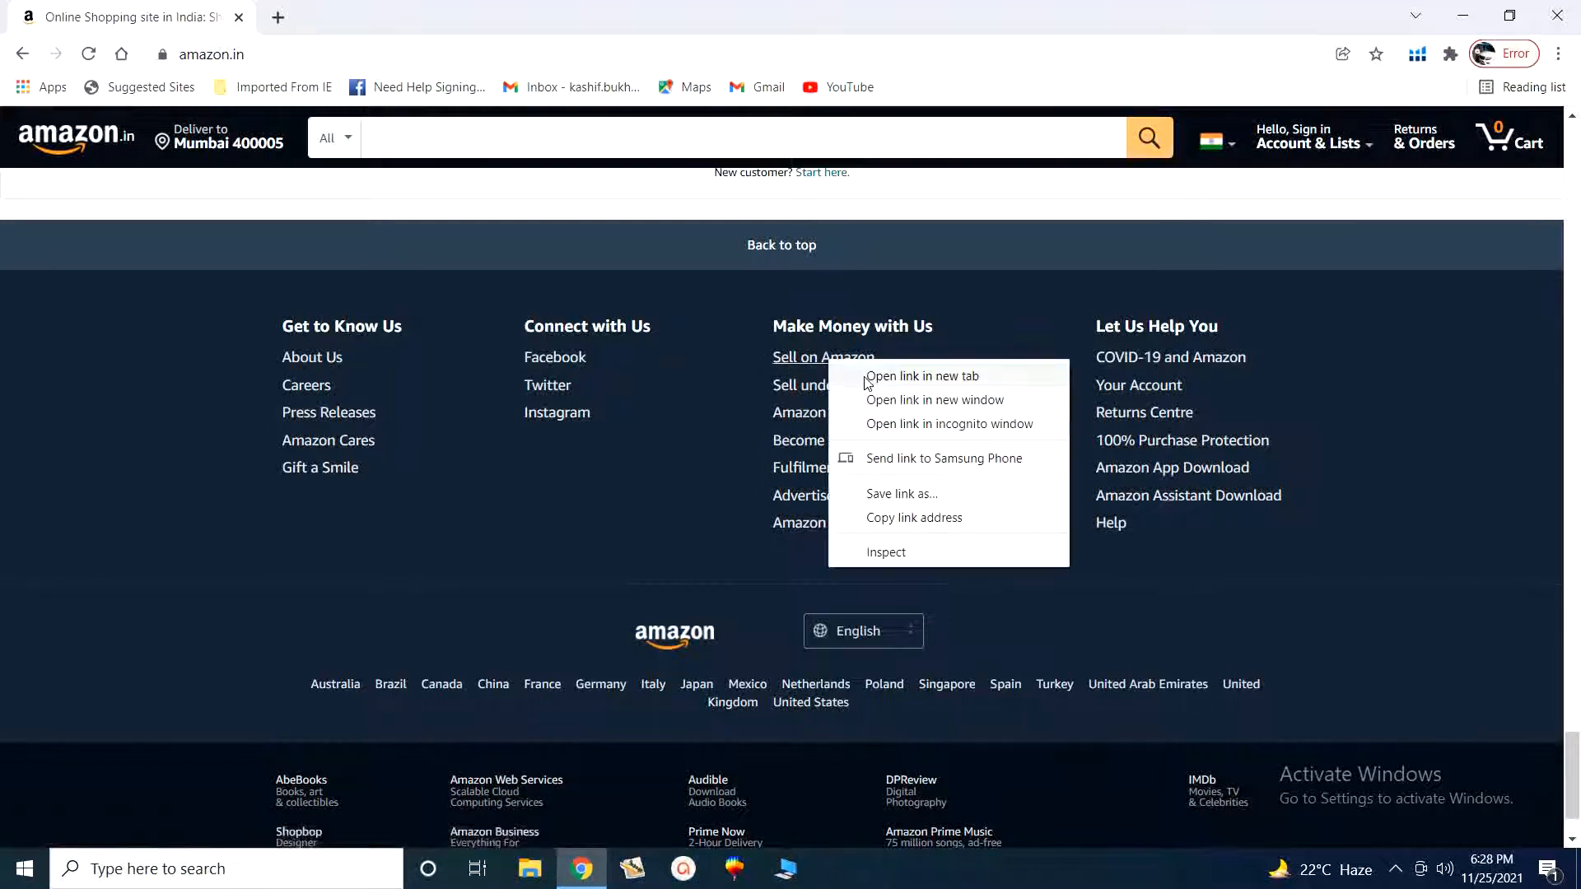
{"action": "left_click", "coordinate": [869, 377]}
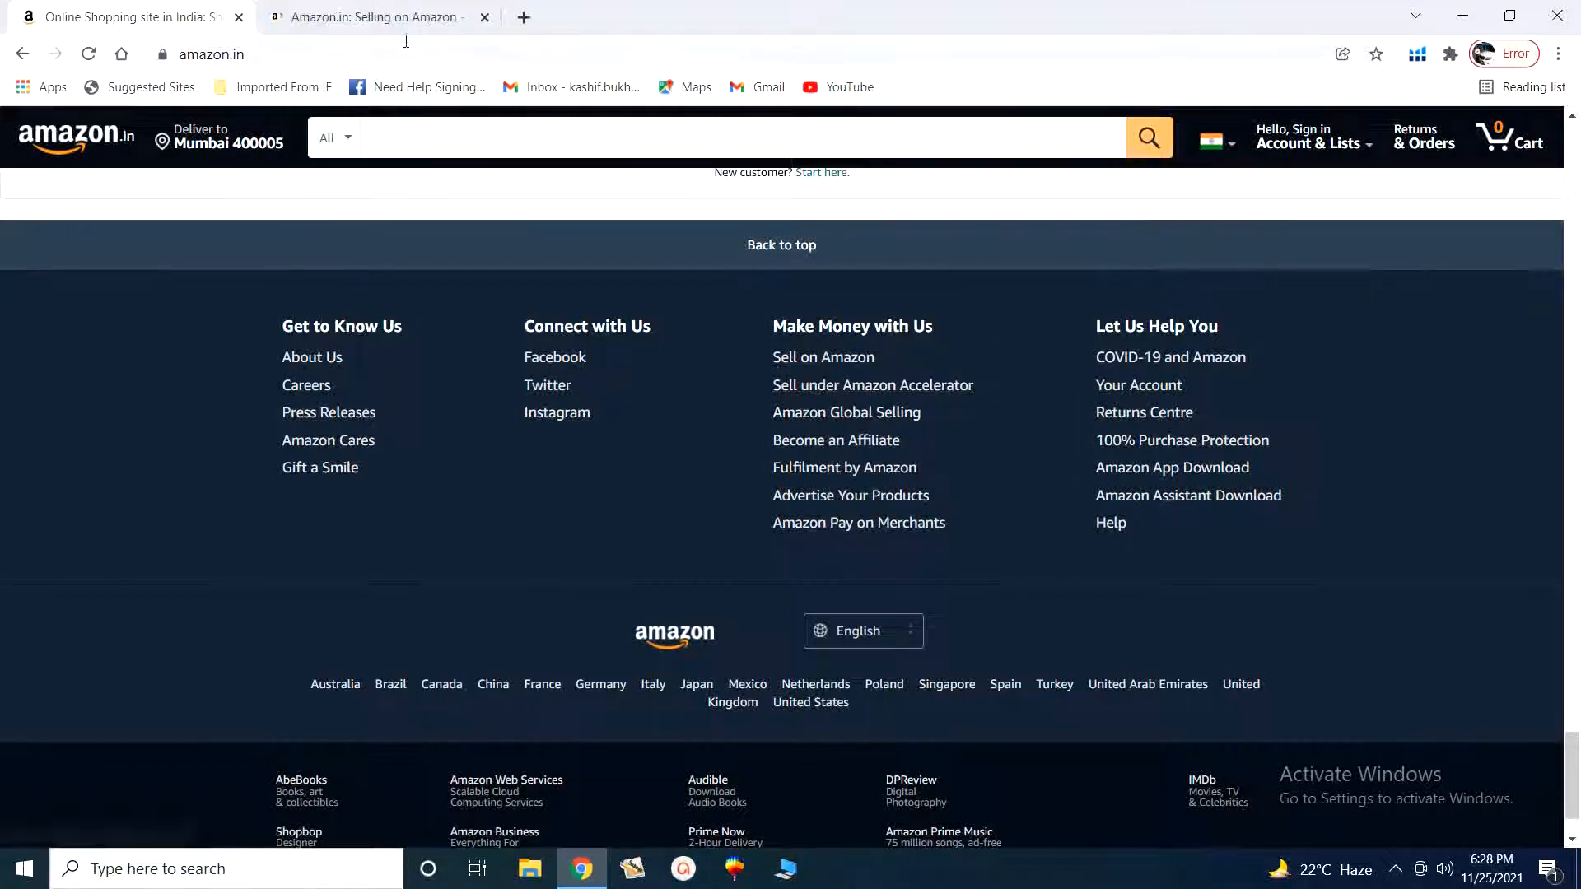
{"action": "left_click", "coordinate": [387, 26]}
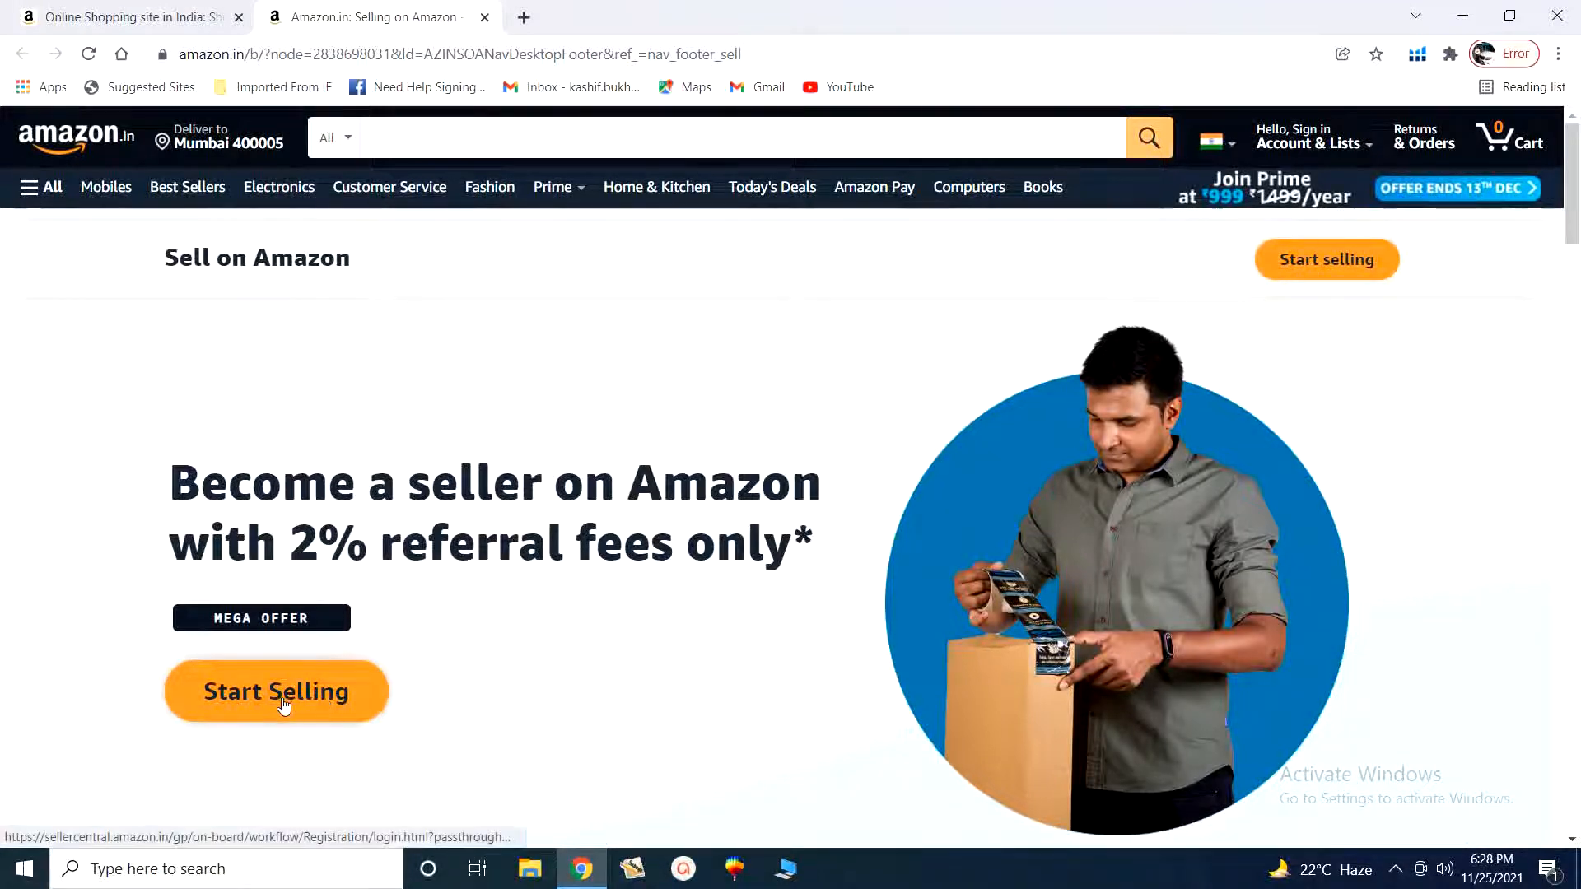
Open the Start selling seller sign-in page in another new tab
{"action": "scroll", "coordinate": [280, 692], "scroll_direction": "down", "scroll_amount": 1}
{"action": "scroll", "coordinate": [782, 594], "scroll_direction": "up", "scroll_amount": 1}
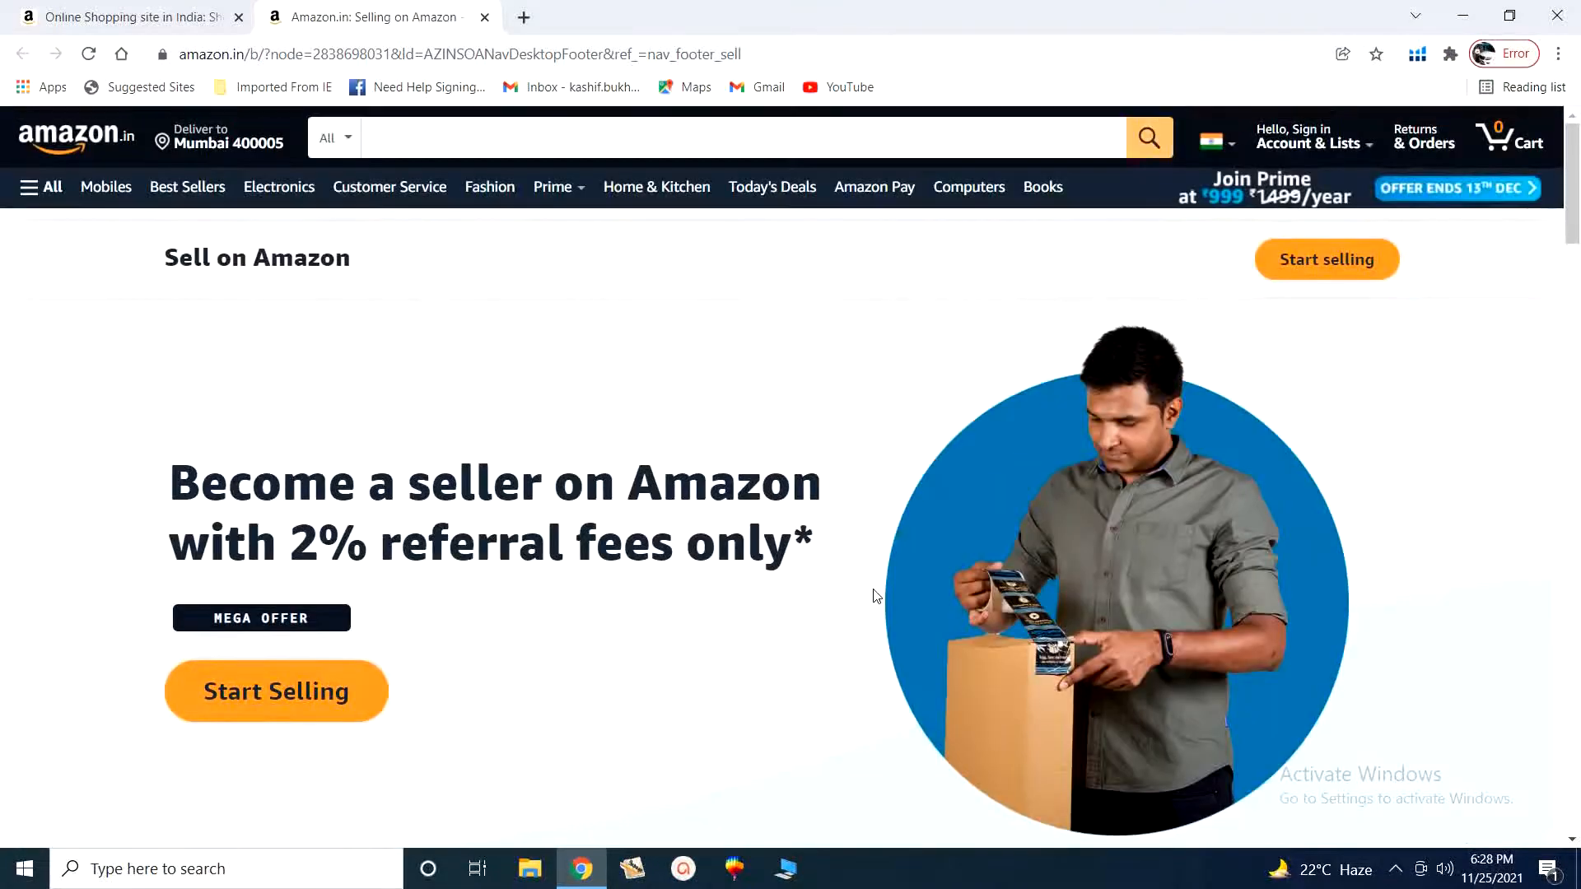
{"action": "scroll", "coordinate": [1111, 429], "scroll_direction": "down", "scroll_amount": 1}
{"action": "scroll", "coordinate": [1327, 189], "scroll_direction": "up", "scroll_amount": 1}
{"action": "right_click", "coordinate": [1295, 267]}
{"action": "left_click", "coordinate": [1359, 278]}
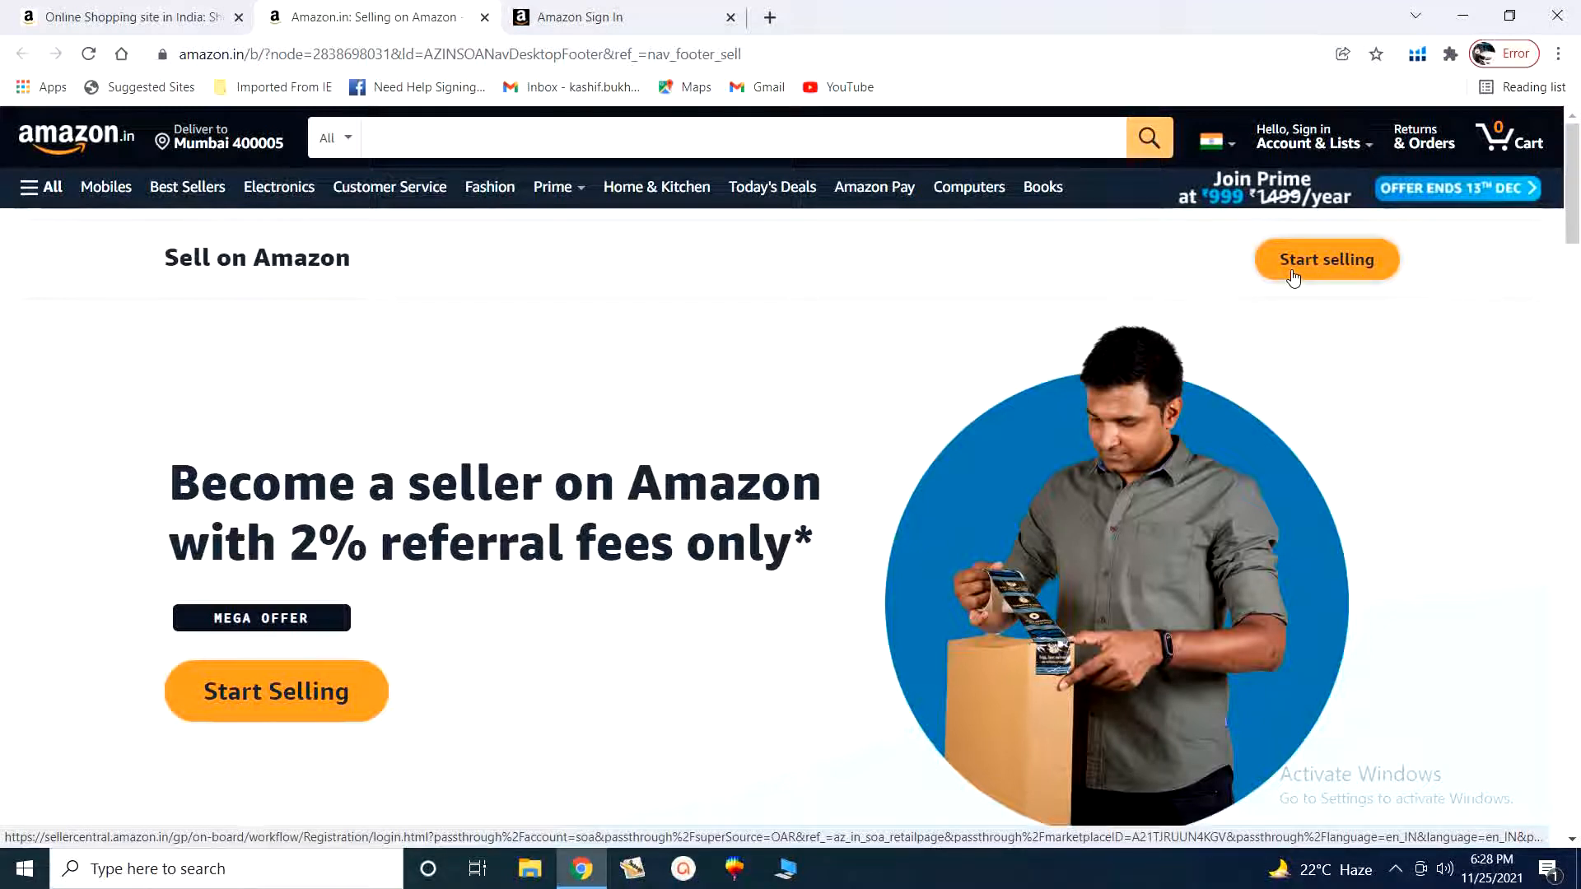
From the seller sign-in tab, open 'Create your Amazon account' in its own tab
{"action": "left_click", "coordinate": [681, 21]}
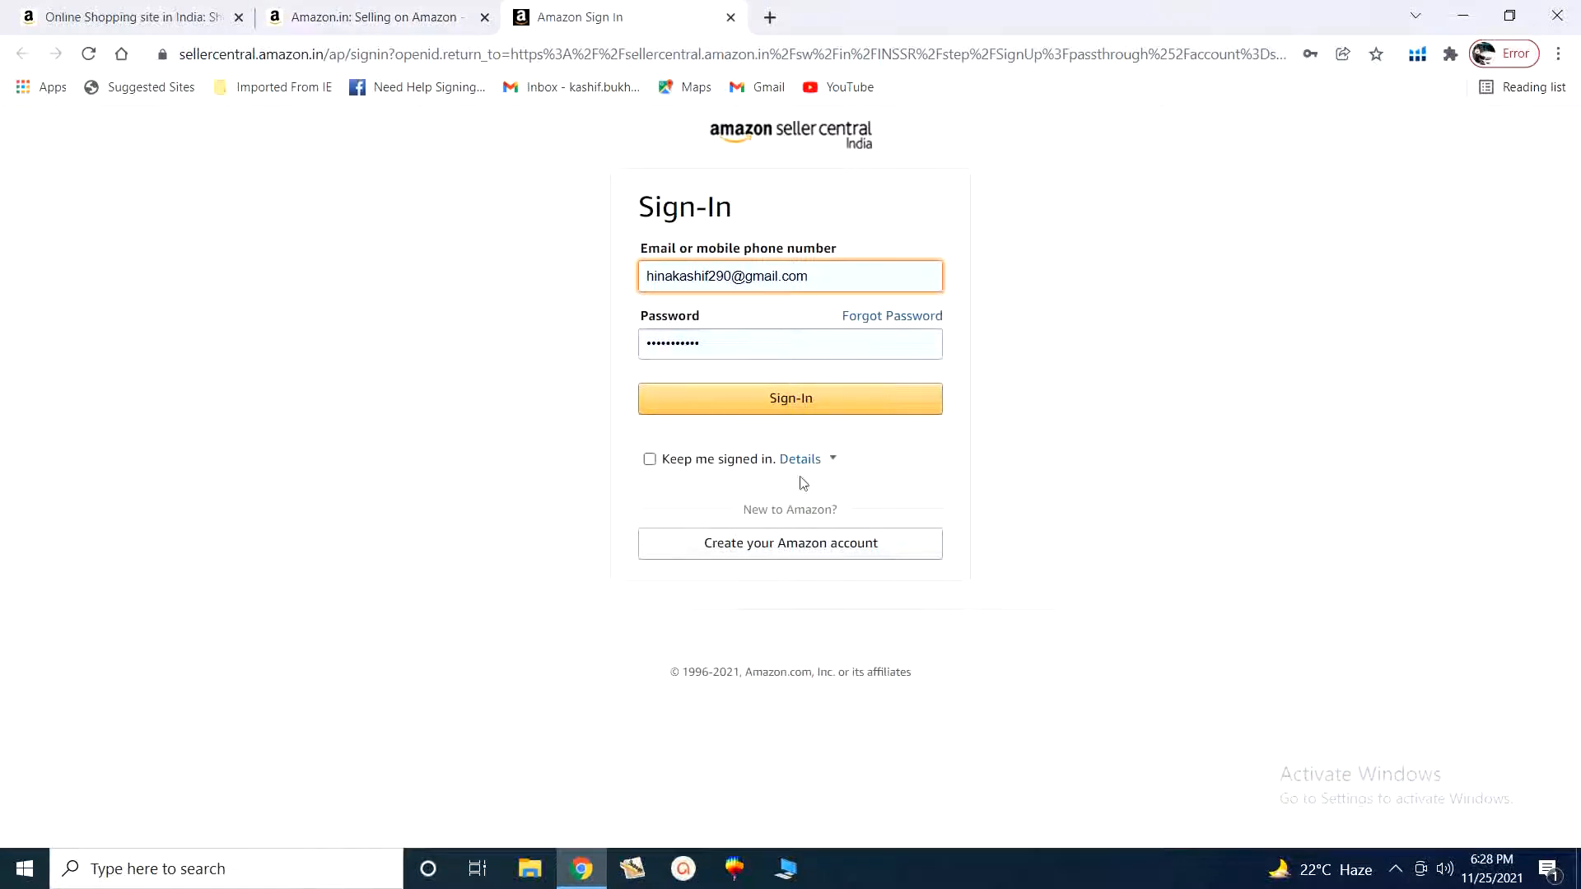
{"action": "right_click", "coordinate": [753, 553]}
{"action": "left_click", "coordinate": [786, 565]}
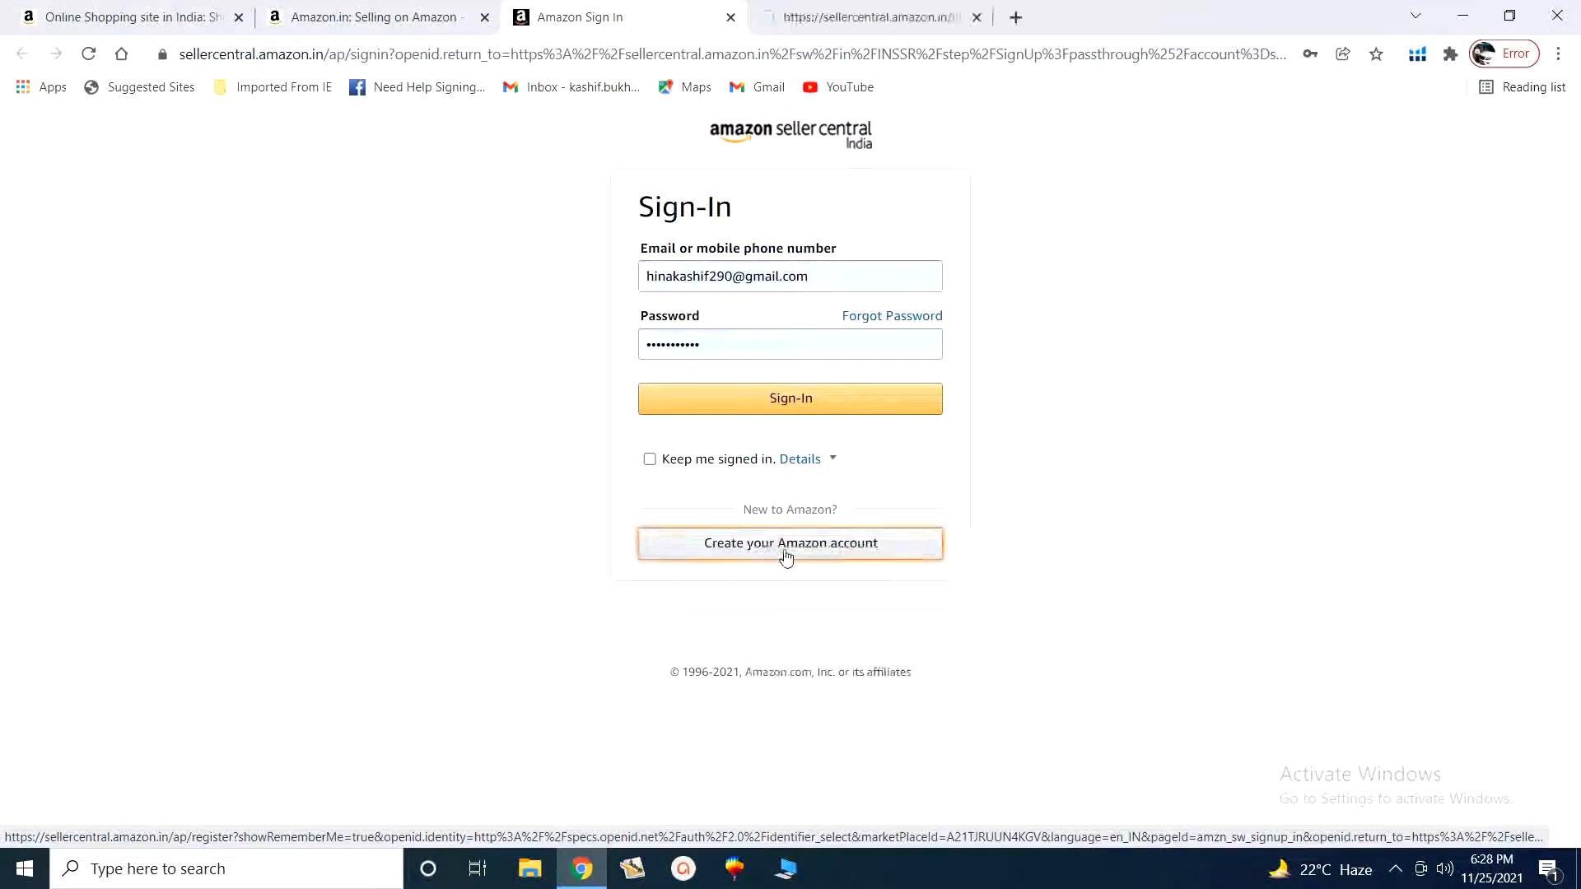
{"action": "left_click", "coordinate": [812, 27]}
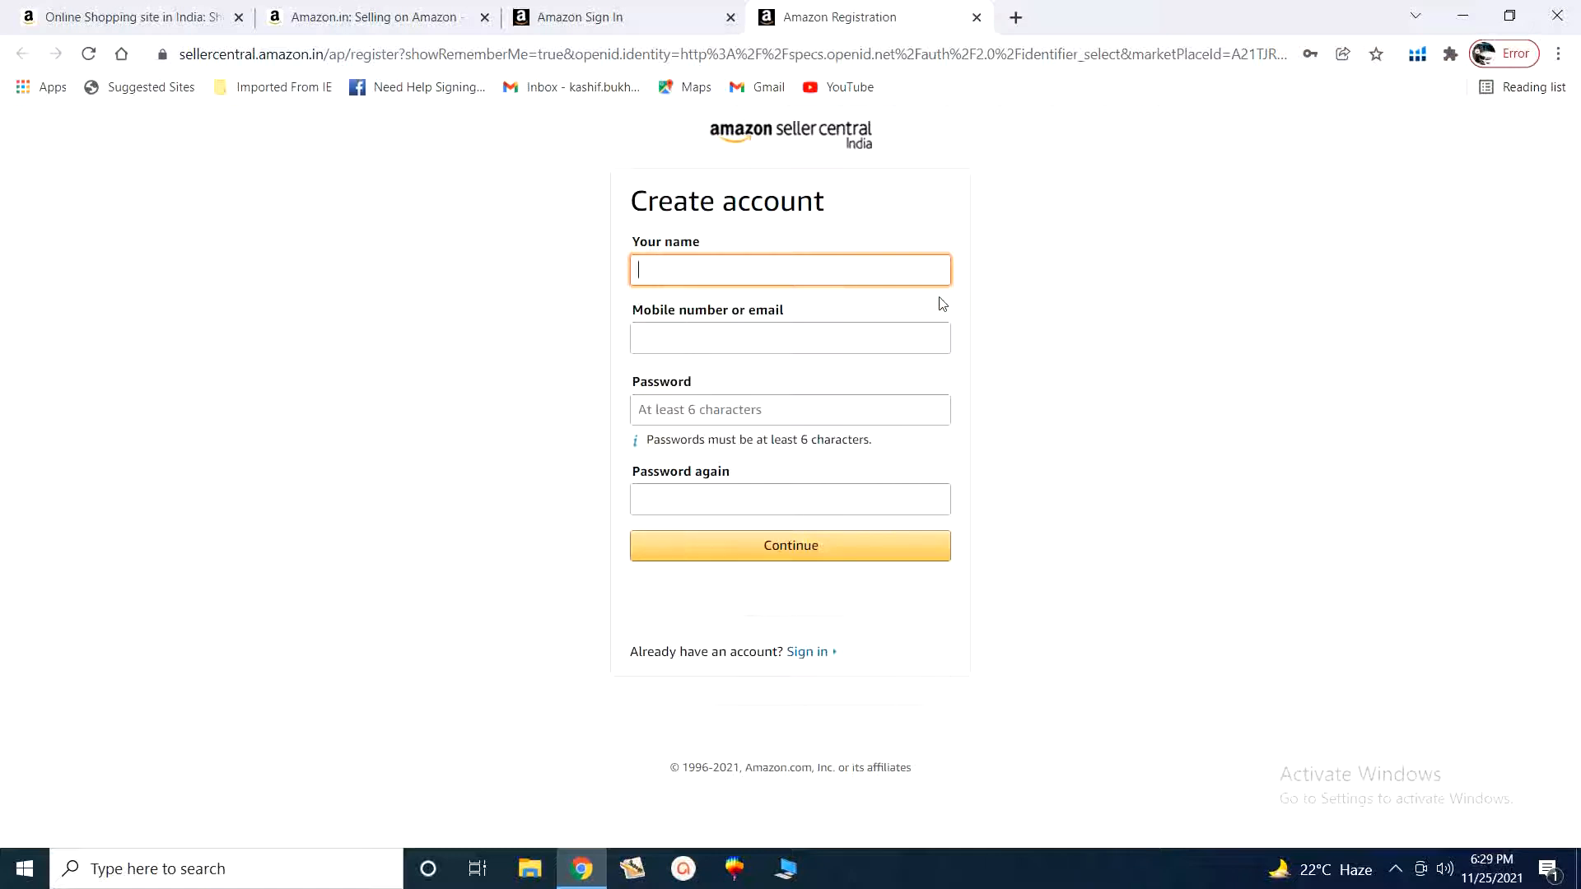
Enter the seller's first name in Your name and begin typing the mobile number
{"action": "type", "text": "Muhammad"}
{"action": "left_click", "coordinate": [866, 330]}
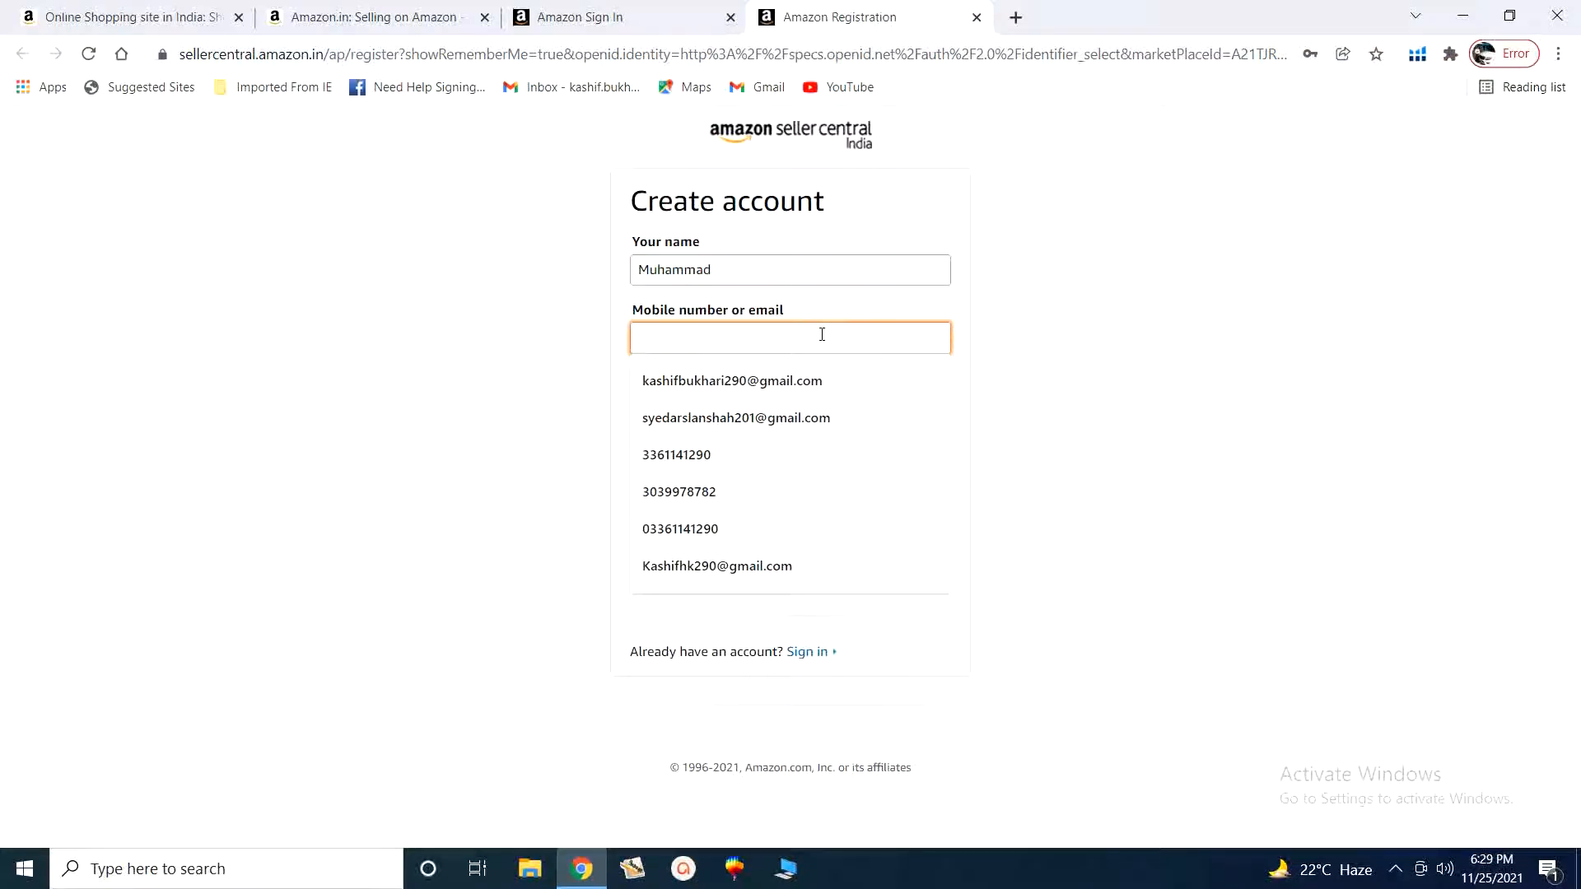
{"action": "left_click", "coordinate": [537, 283]}
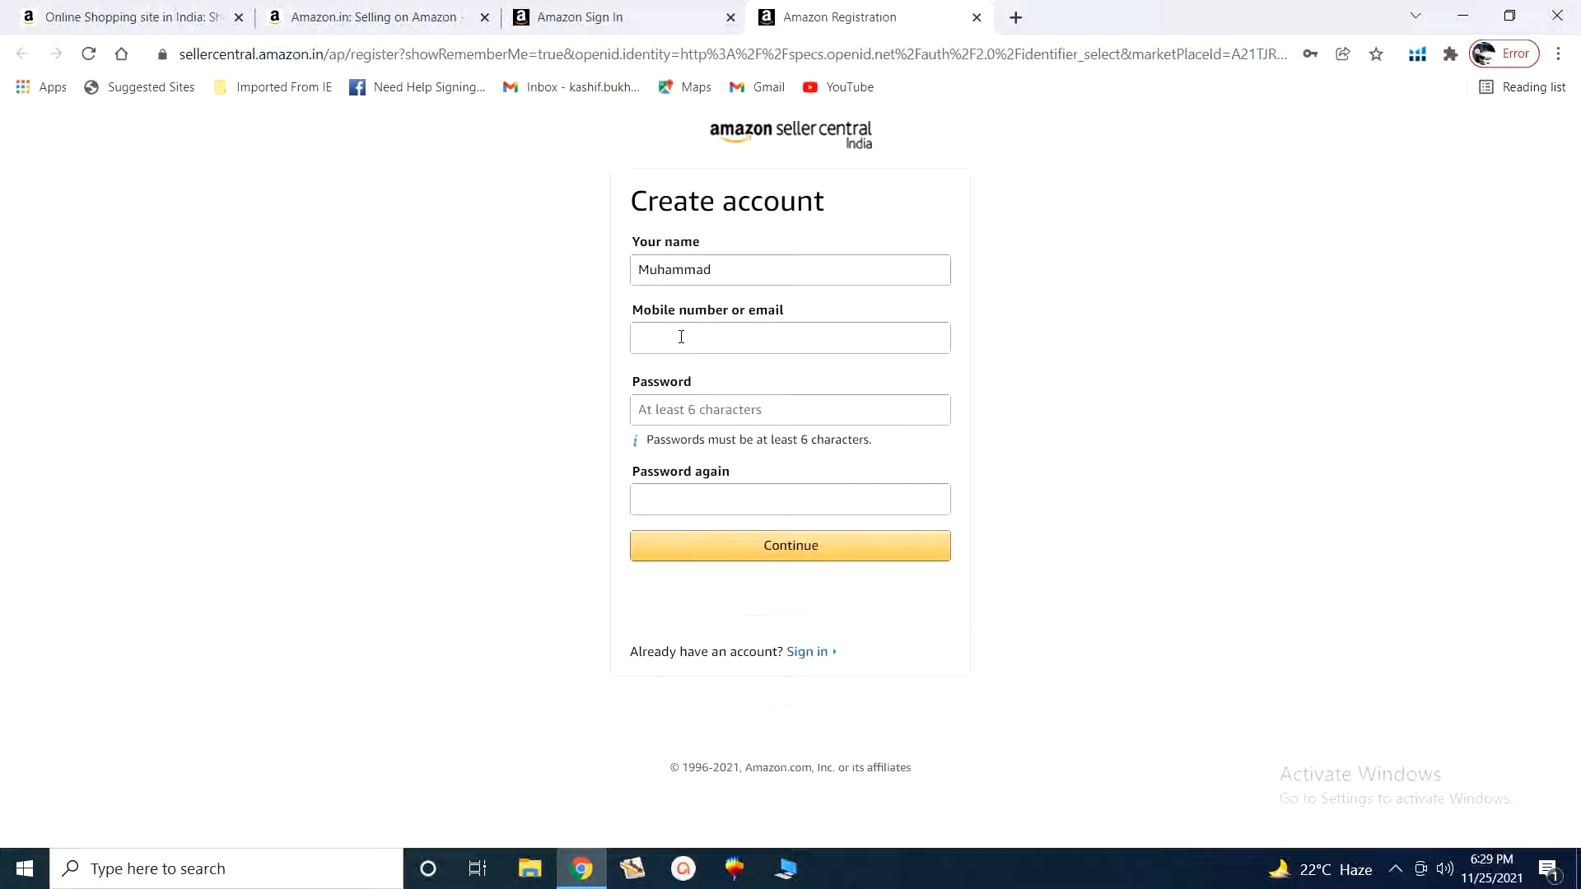
{"action": "left_click", "coordinate": [681, 337]}
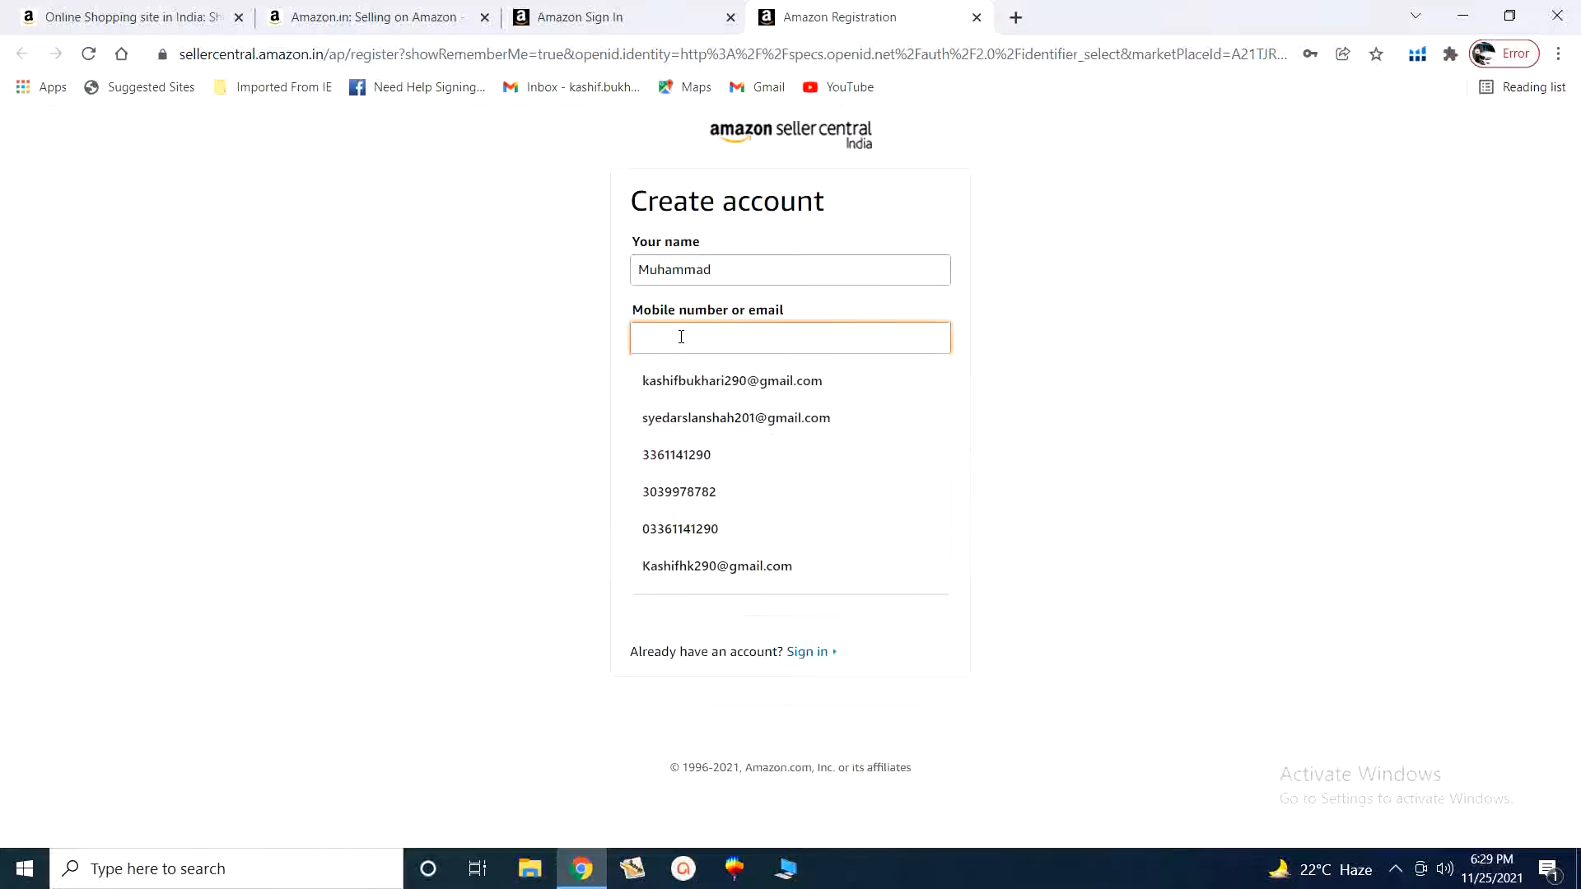
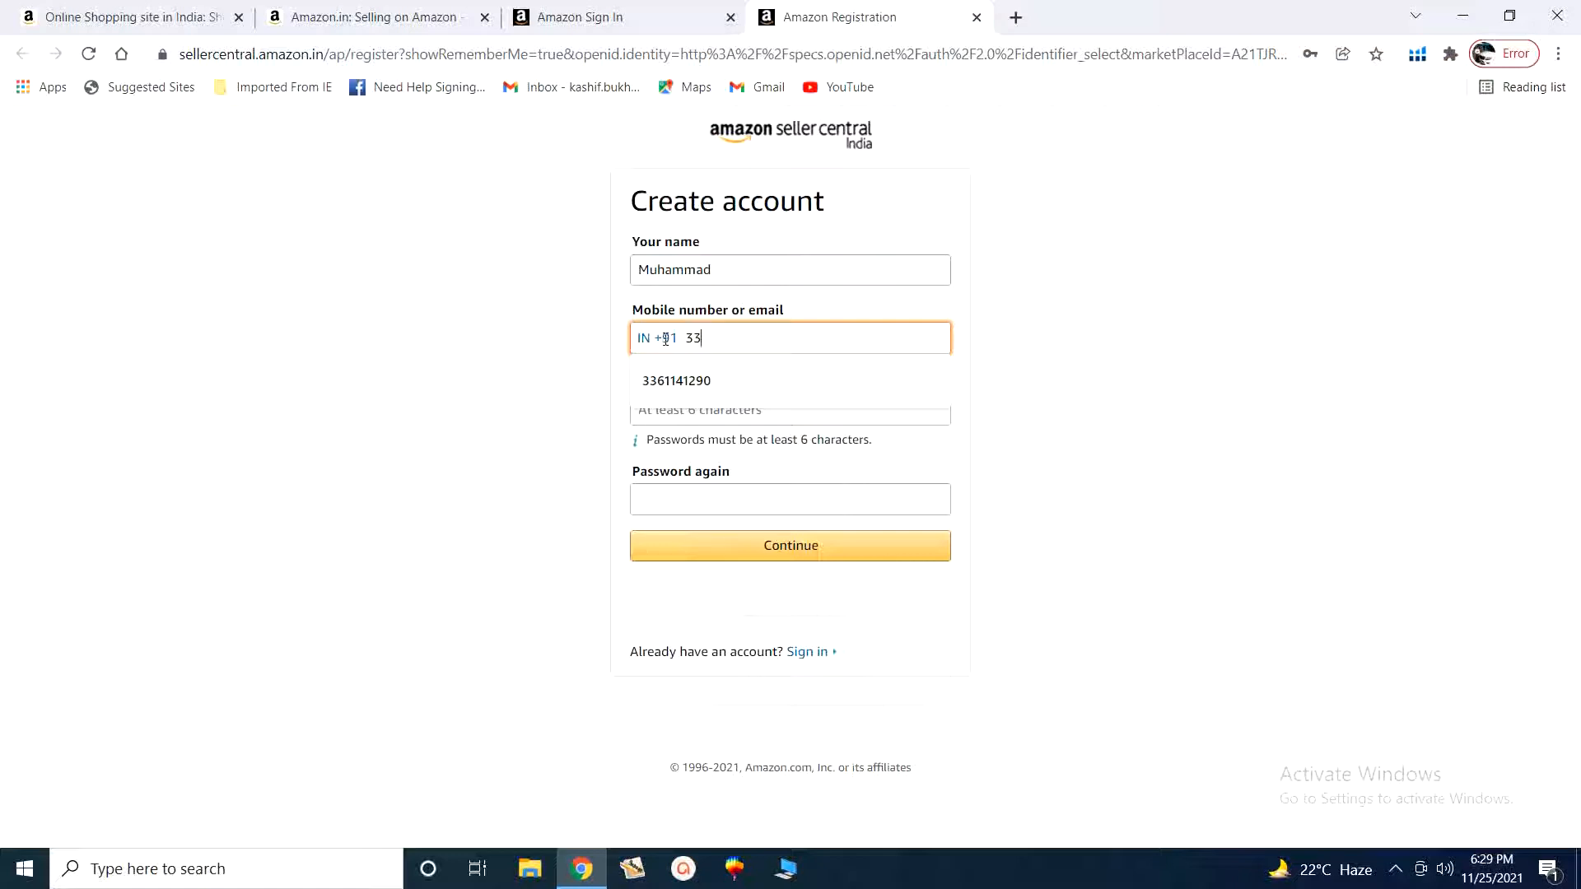
Choose country code Pakistan +92 and finish entering the mobile number
{"action": "left_click", "coordinate": [661, 339]}
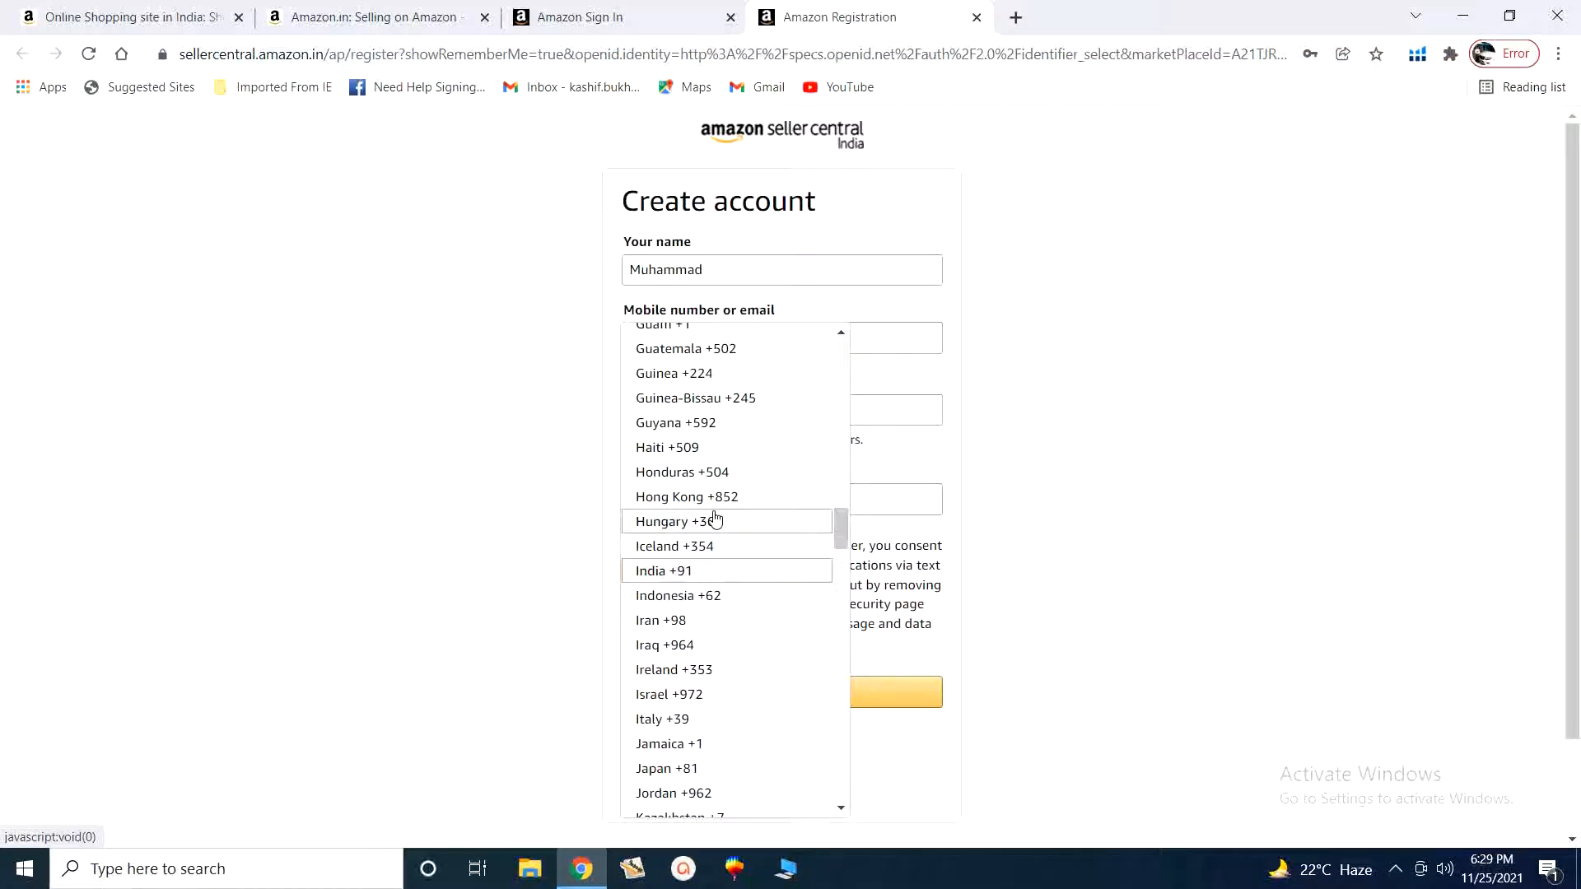
{"action": "scroll", "coordinate": [714, 519], "scroll_direction": "down", "scroll_amount": 15}
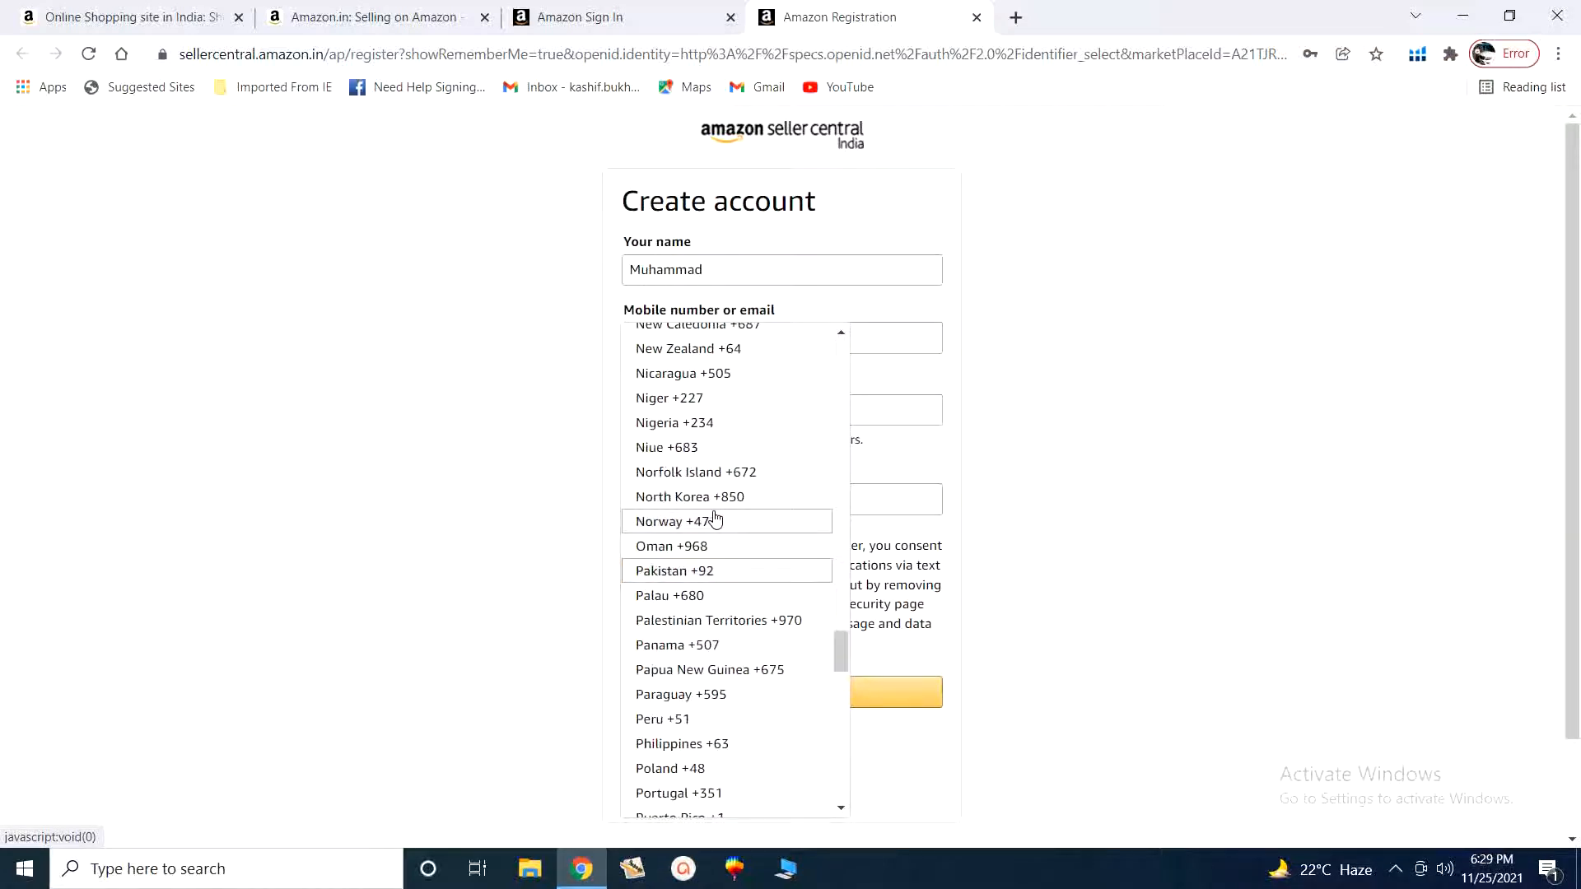
{"action": "left_click", "coordinate": [649, 581]}
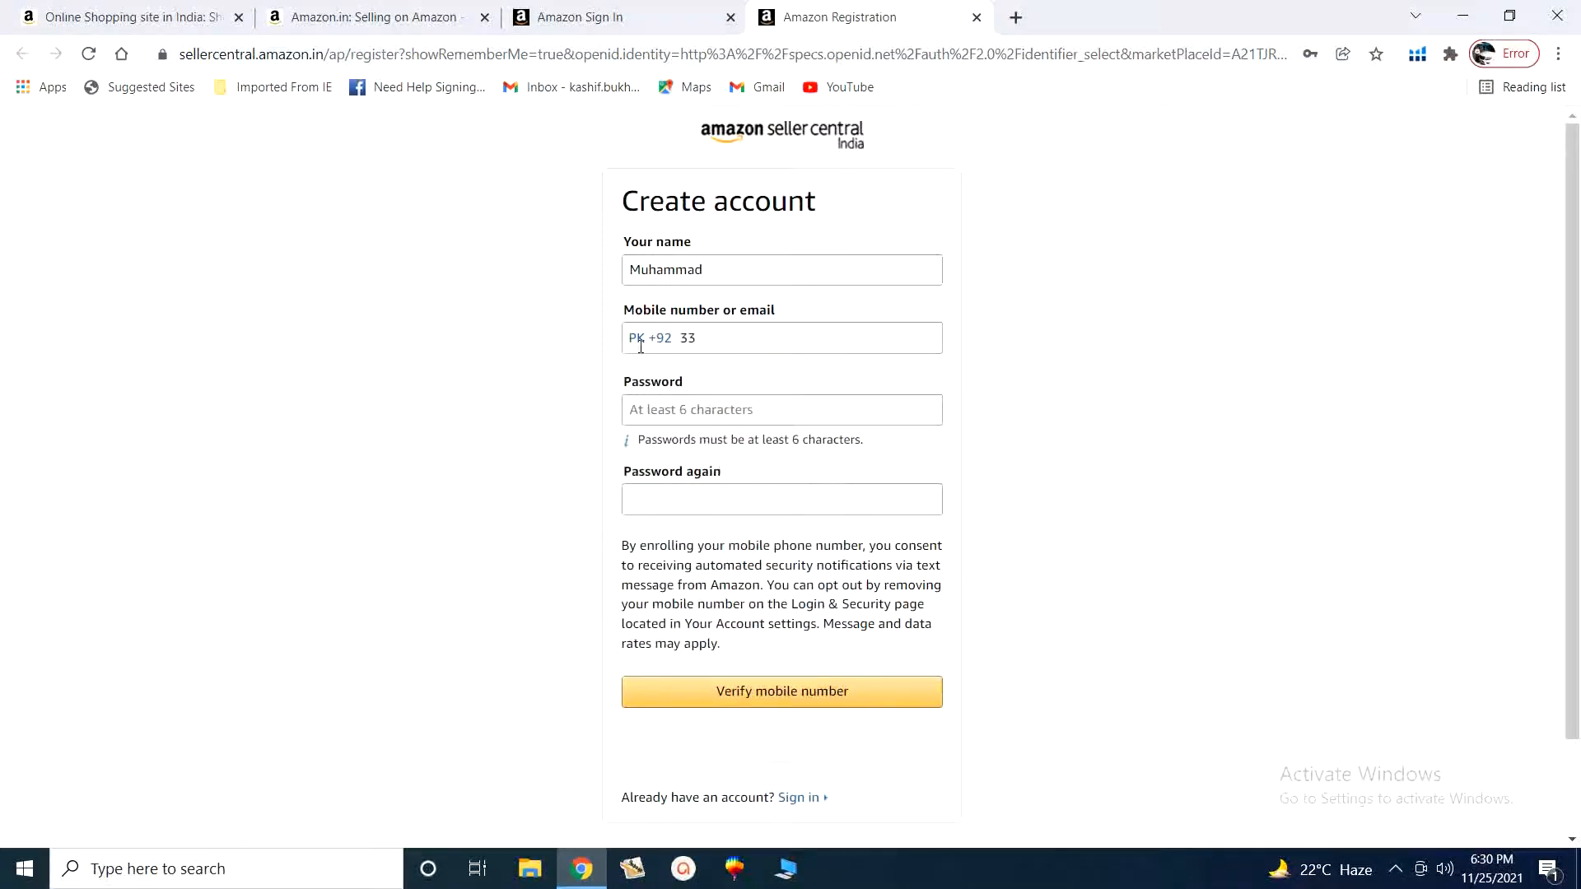
{"action": "left_click", "coordinate": [687, 339]}
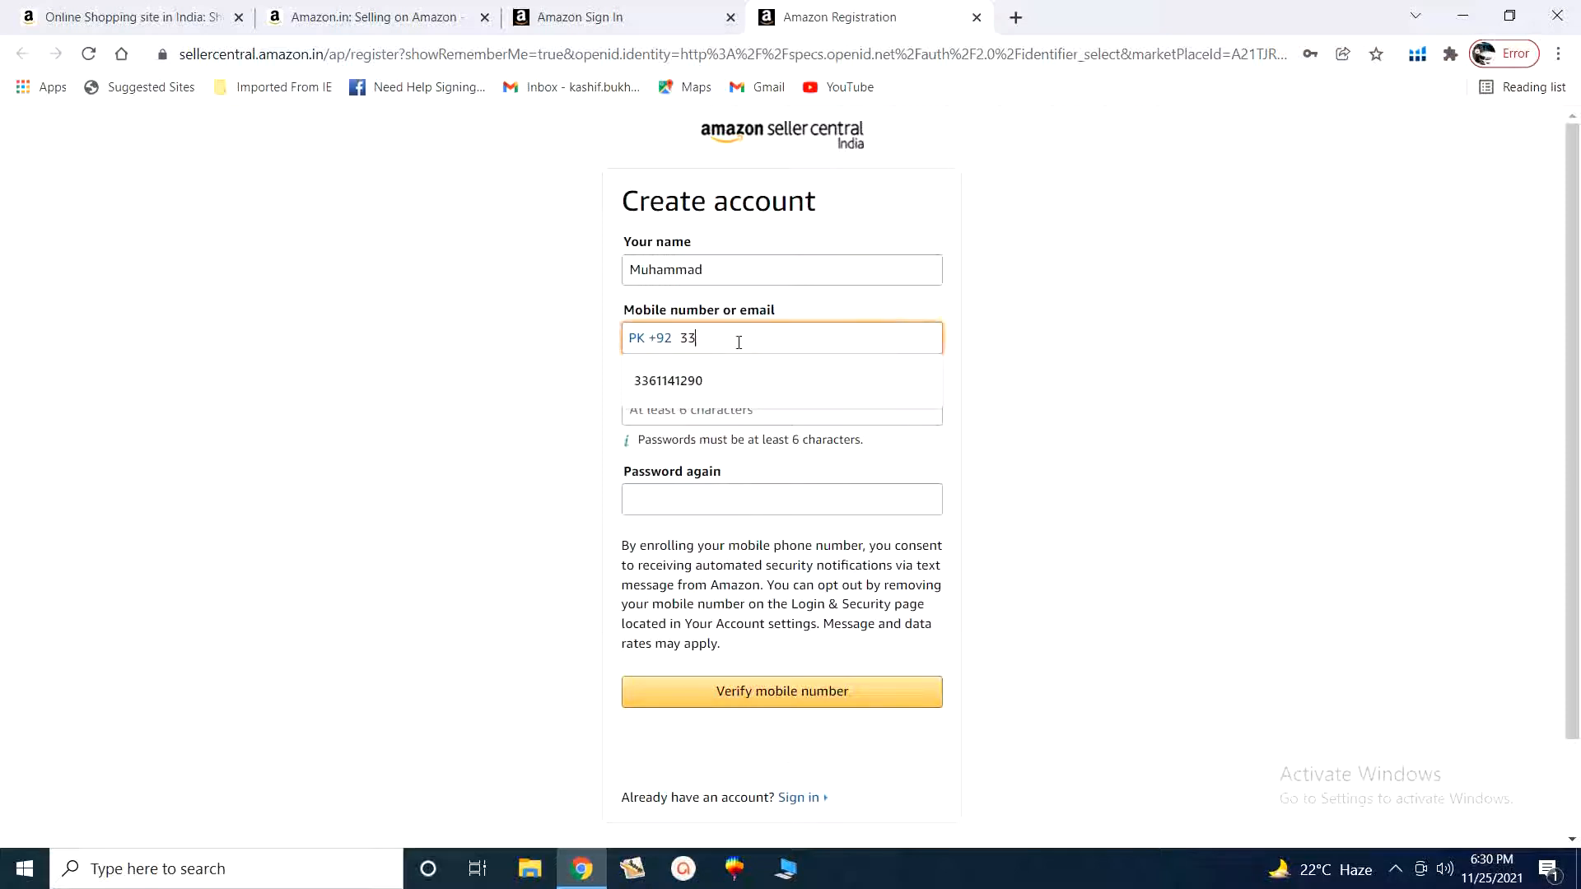
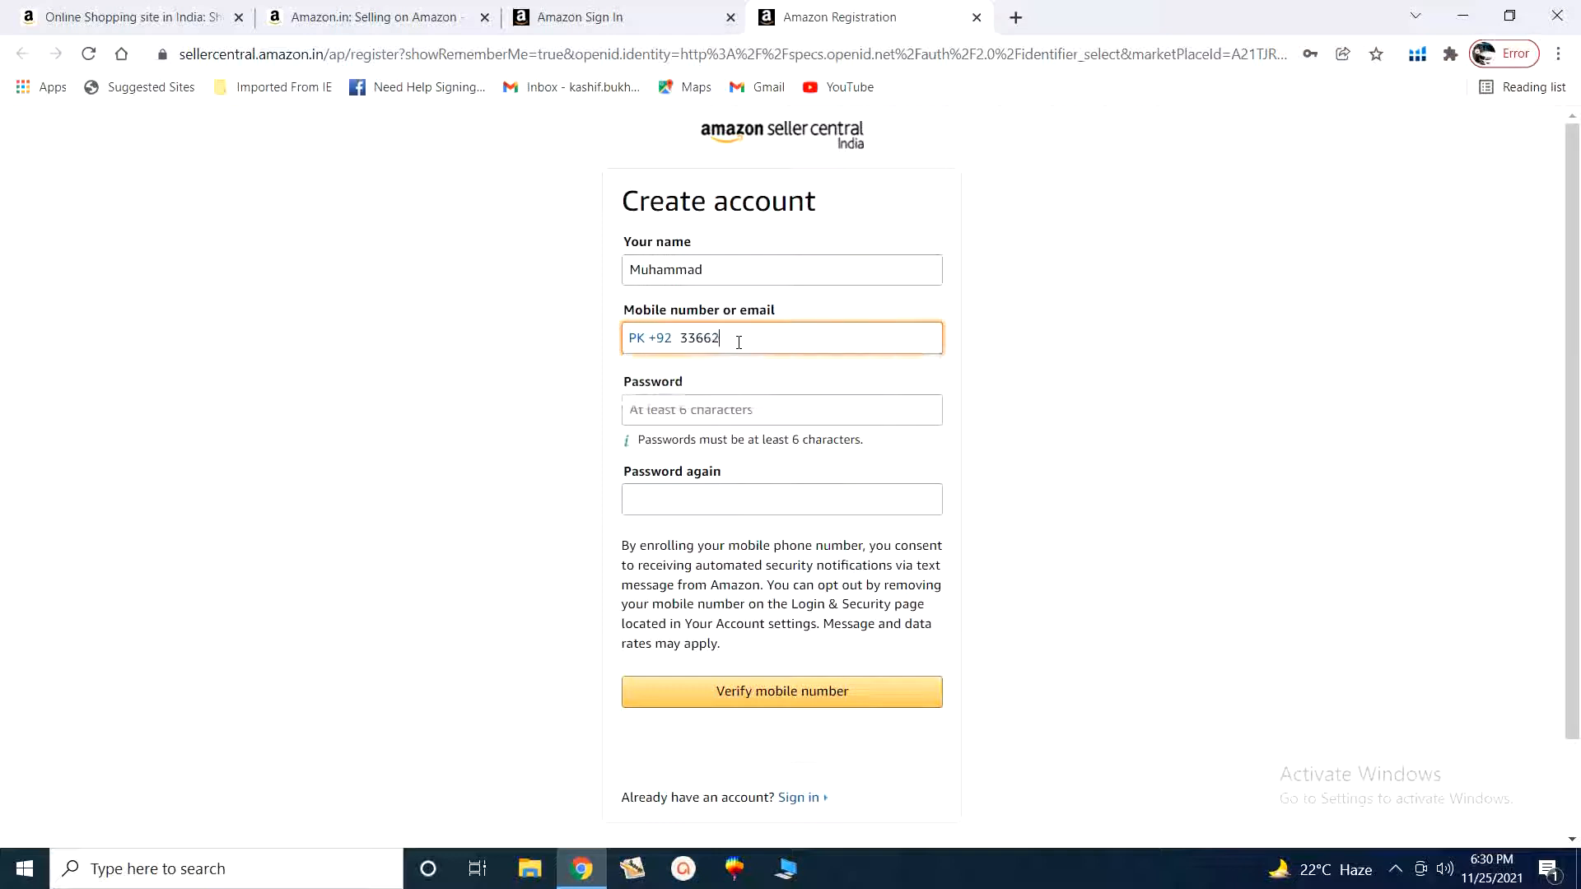
Enter the account password in Password and Password again
{"action": "left_click", "coordinate": [756, 415]}
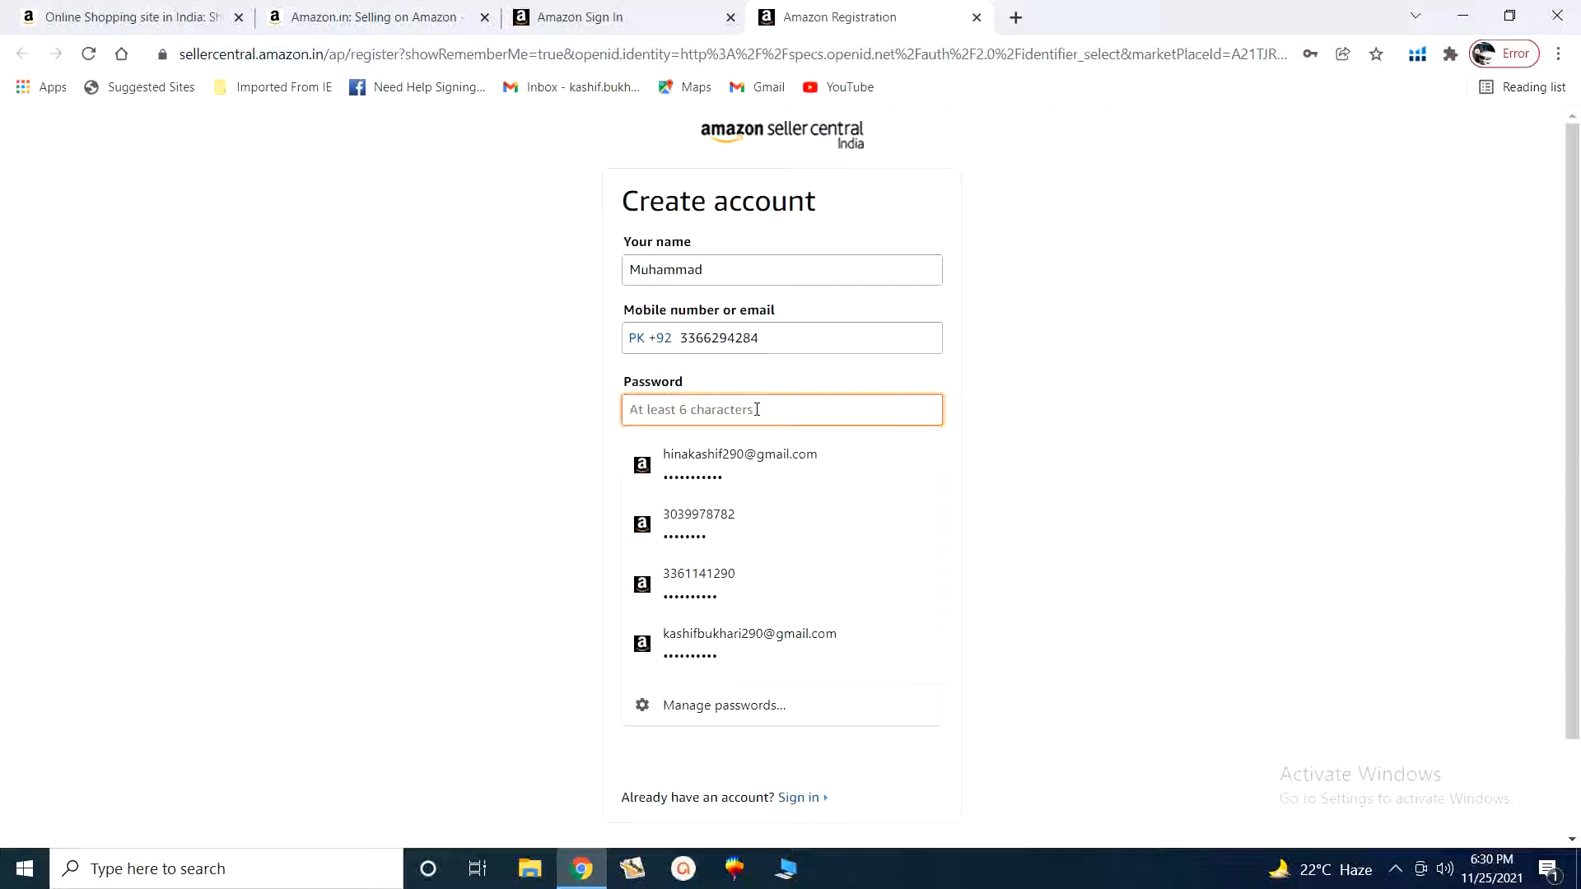
{"action": "type", "text": "****"}
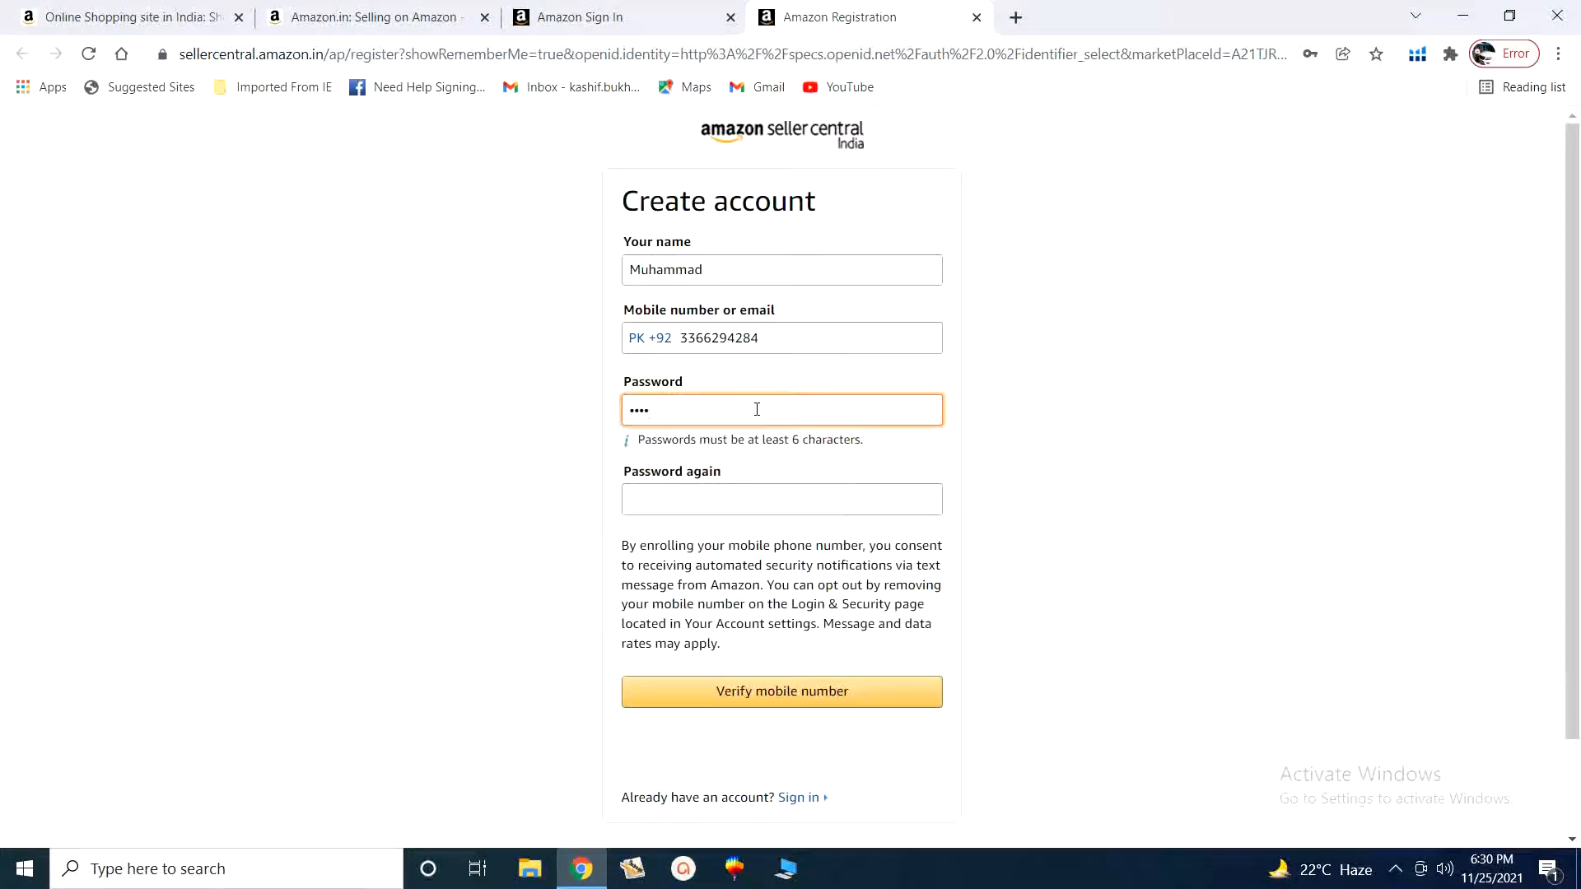
{"action": "type", "text": "***"}
{"action": "left_click", "coordinate": [737, 491]}
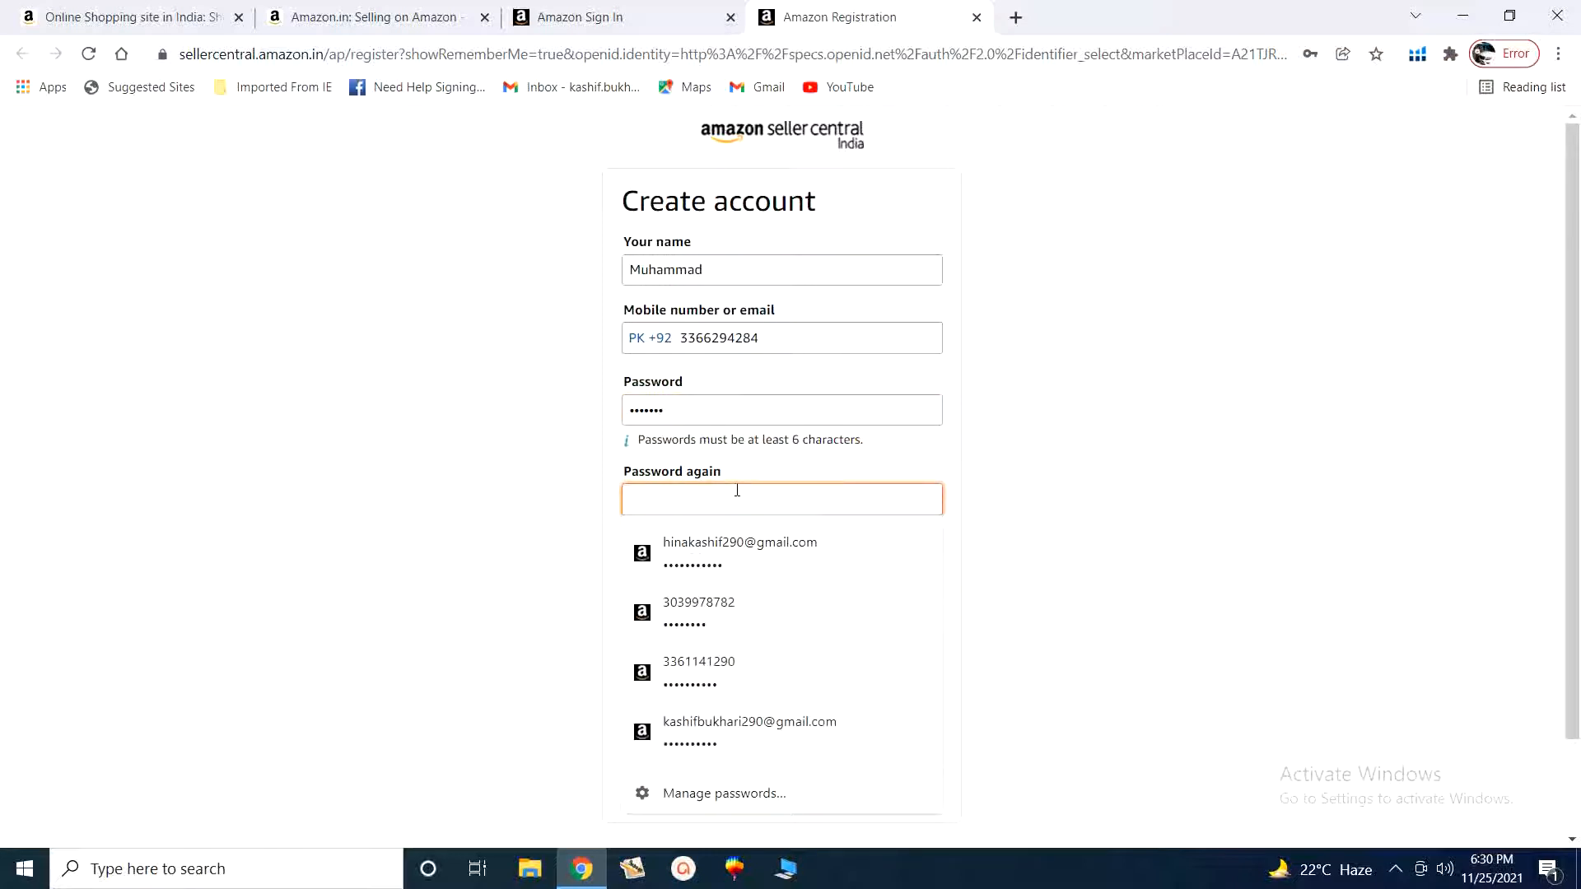
{"action": "type", "text": "****"}
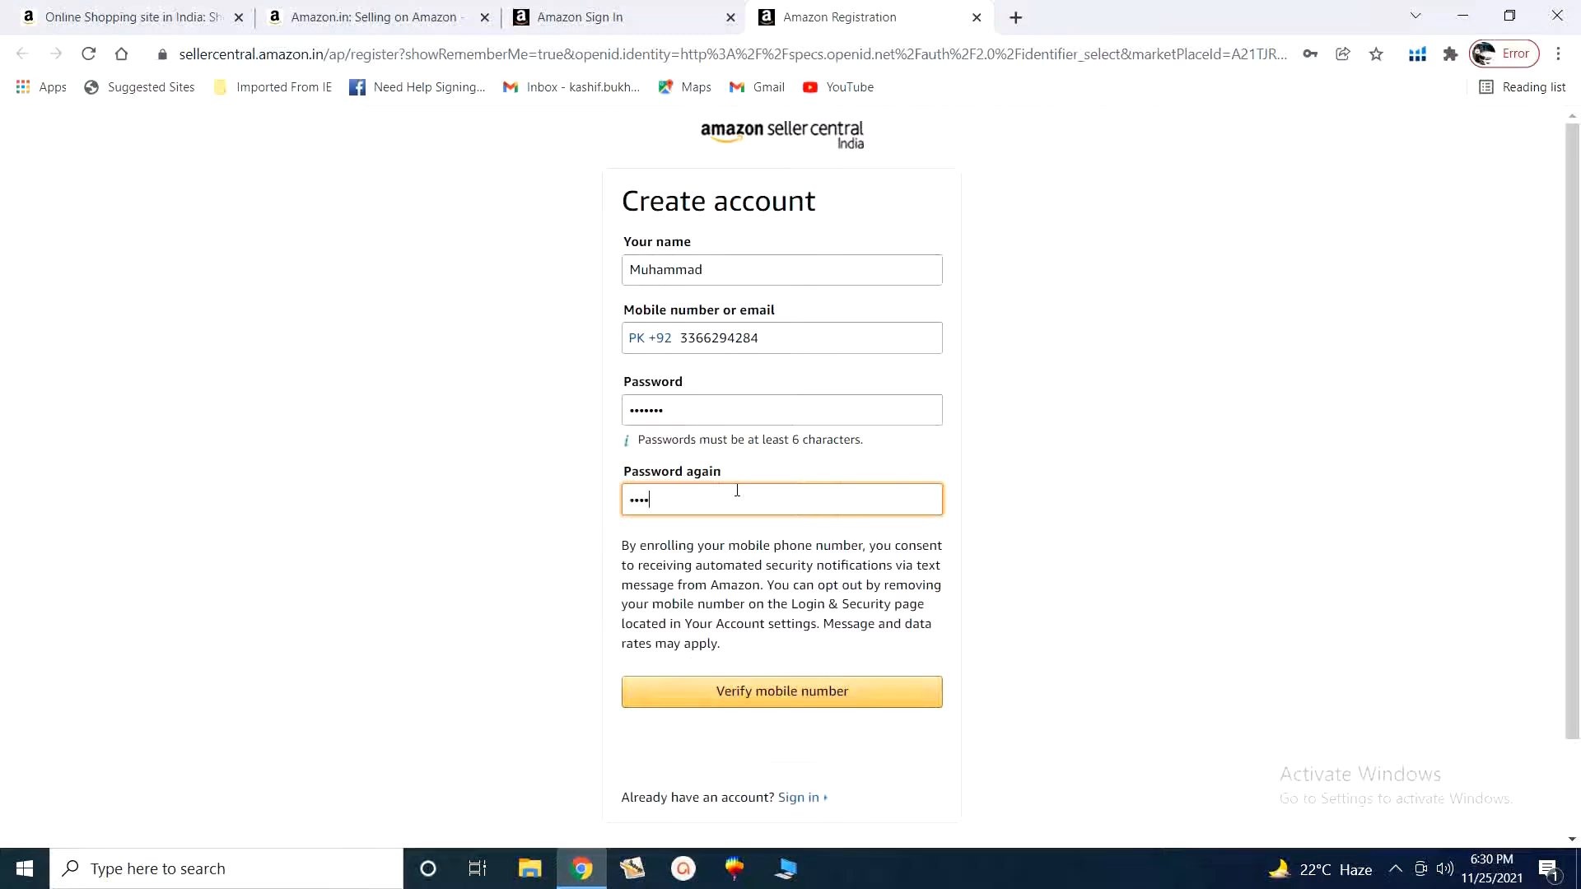
{"action": "type", "text": "***"}
Submit the form via Verify mobile number and save the password in Chrome
{"action": "left_click", "coordinate": [759, 692]}
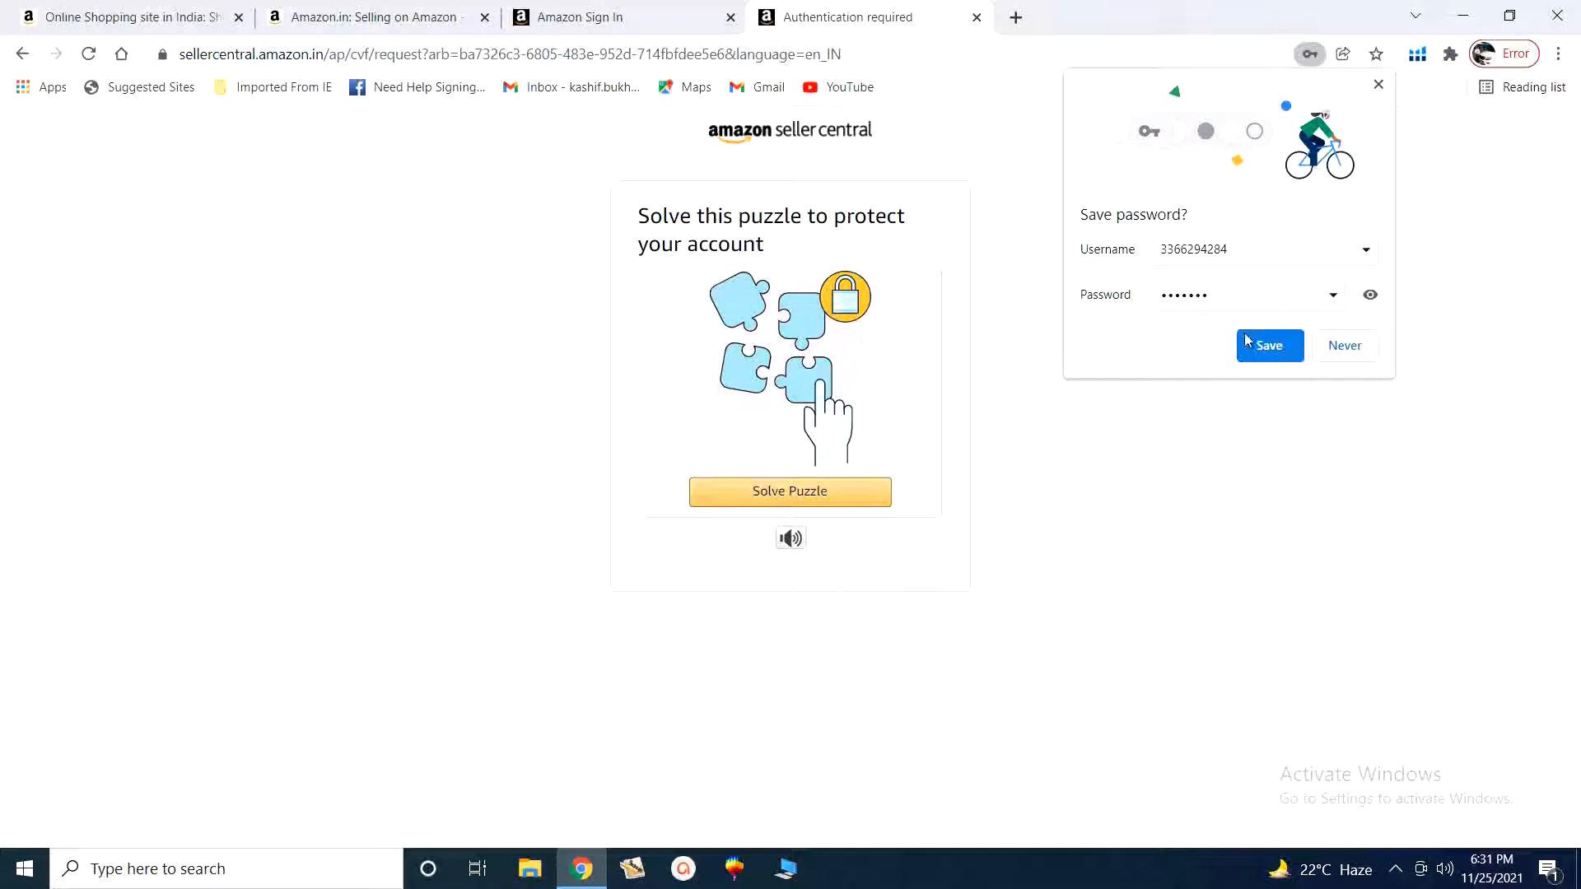
{"action": "left_click", "coordinate": [1288, 346]}
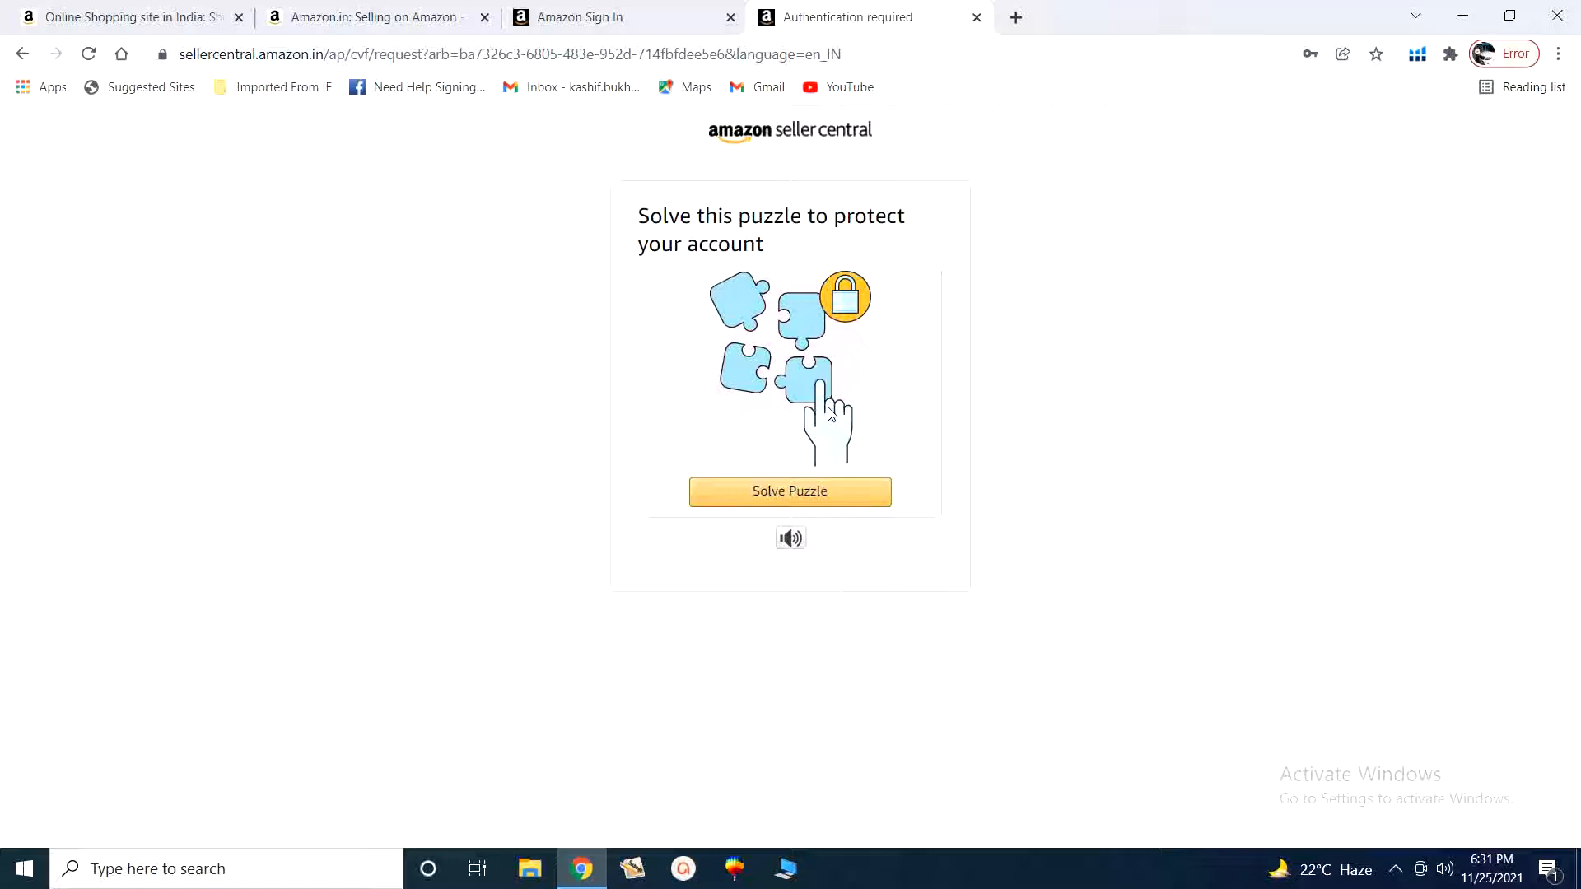
Solve the security puzzle by picking the spiral galaxy in all three image grids
{"action": "left_click", "coordinate": [781, 492]}
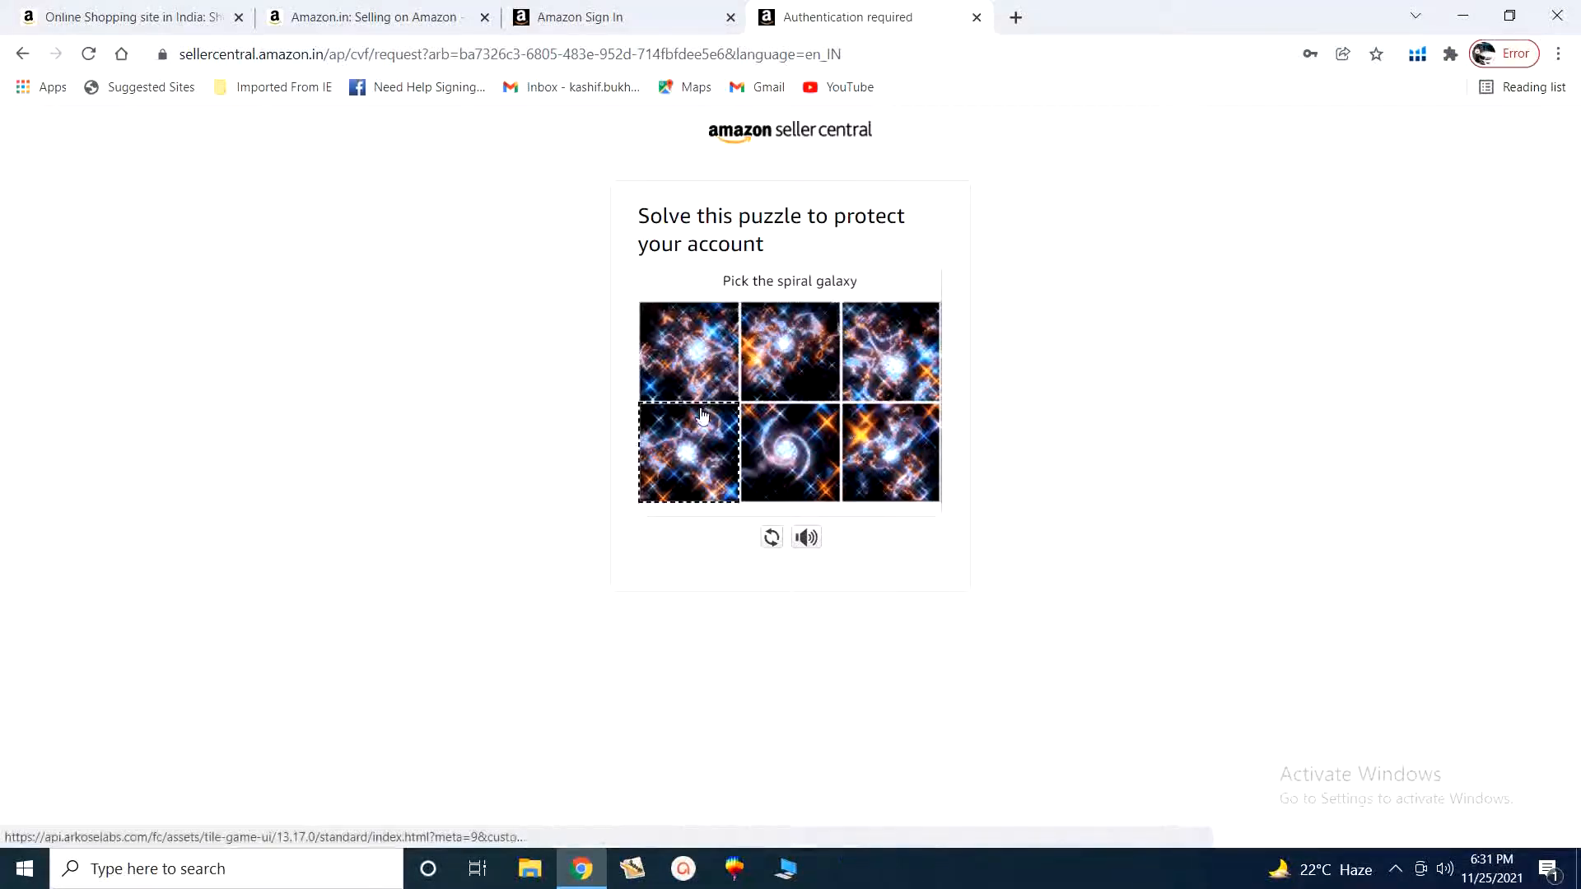
{"action": "left_click", "coordinate": [795, 452]}
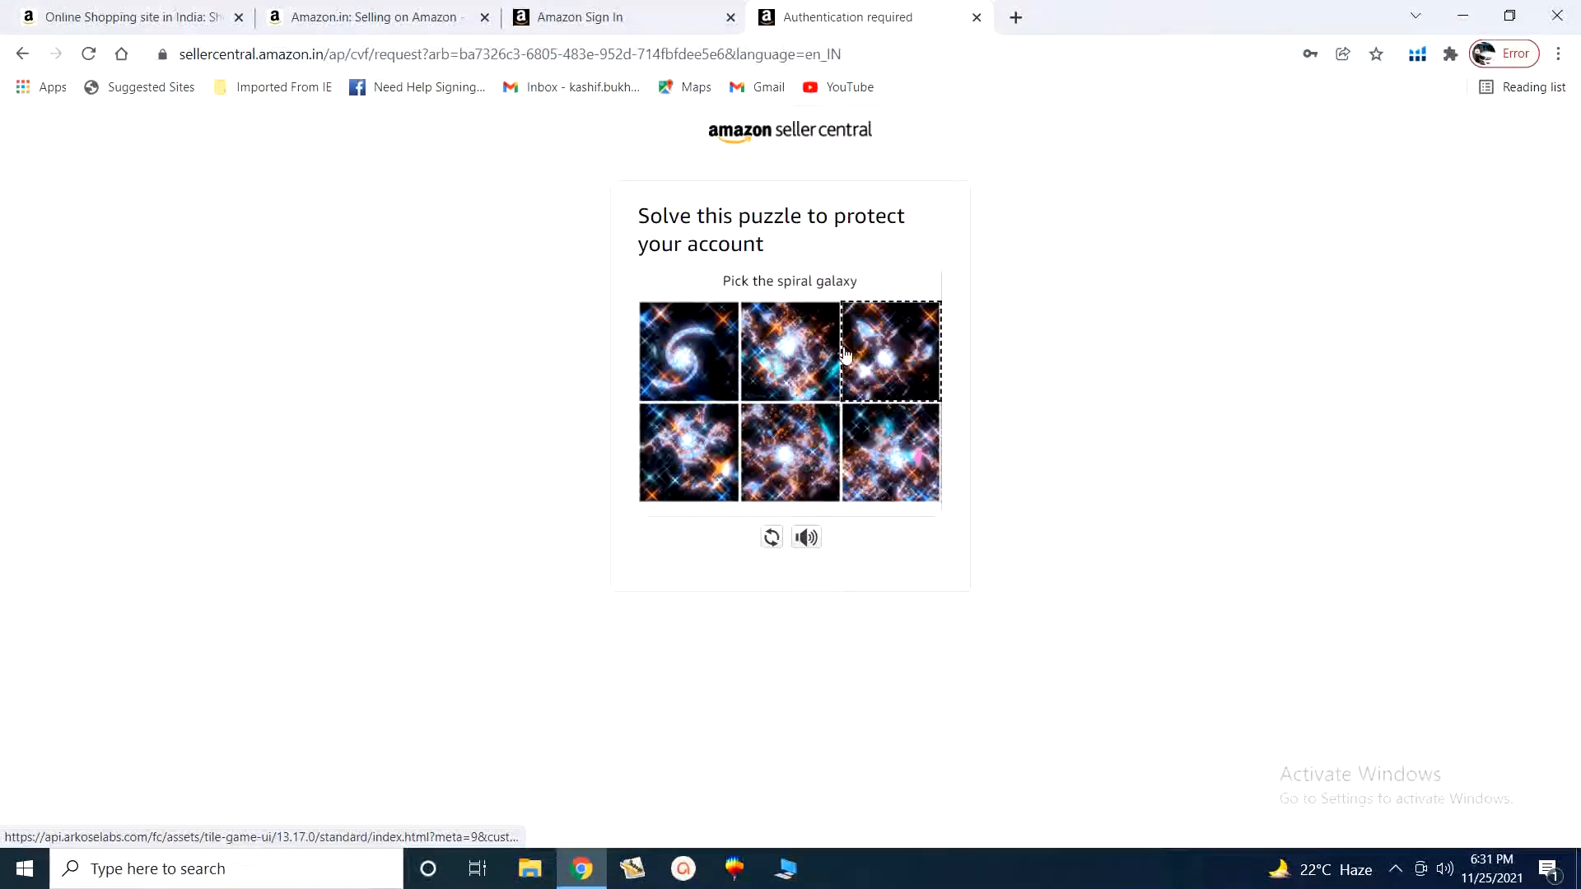
{"action": "left_click", "coordinate": [699, 365]}
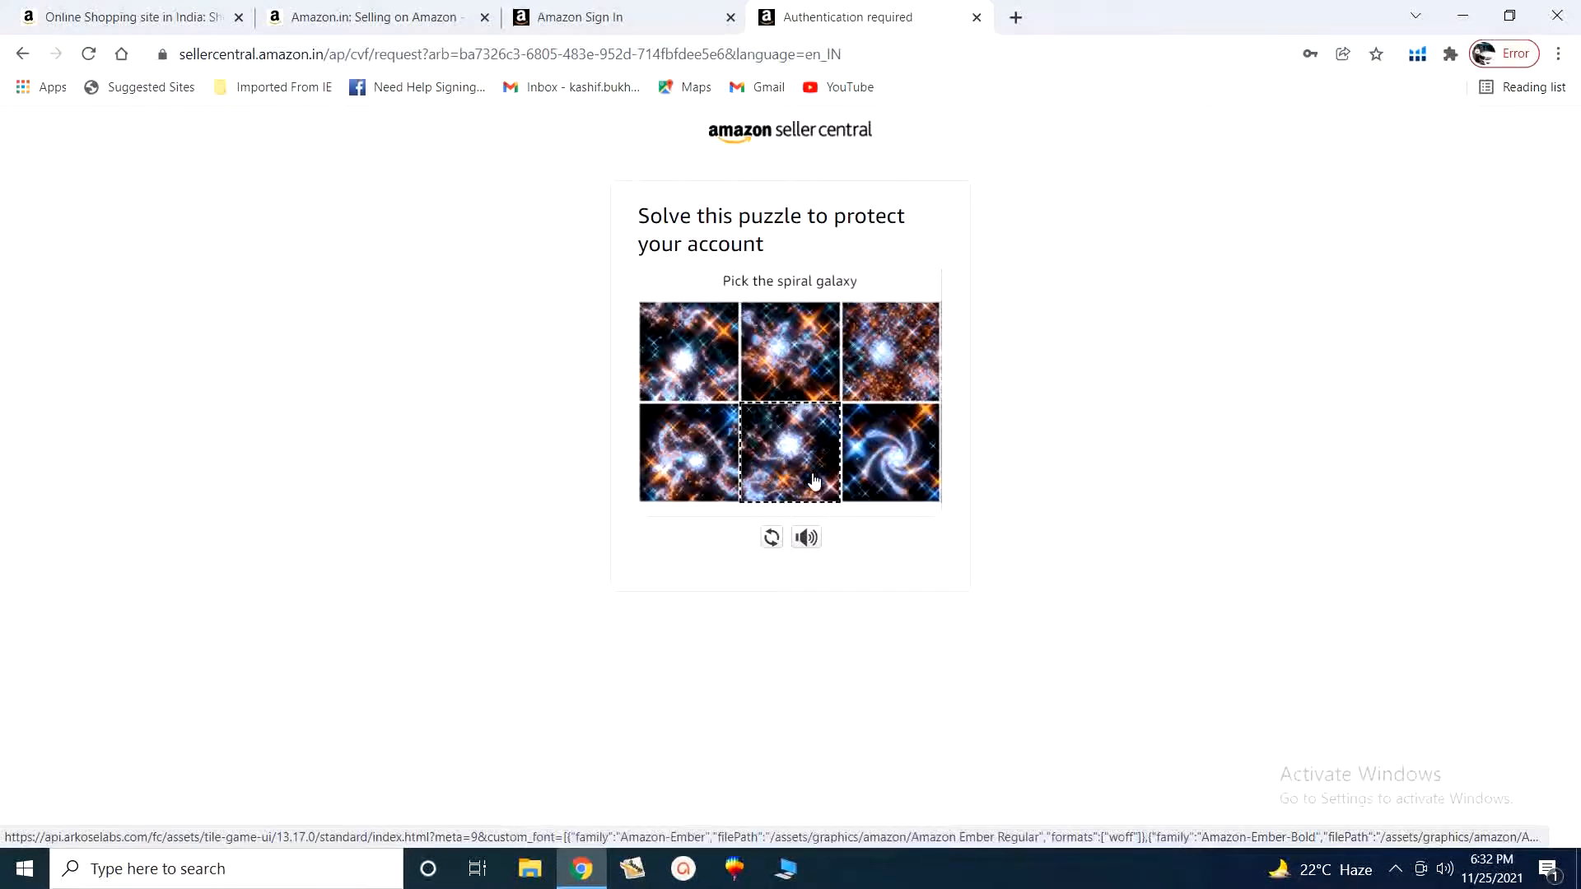
{"action": "left_click", "coordinate": [886, 483]}
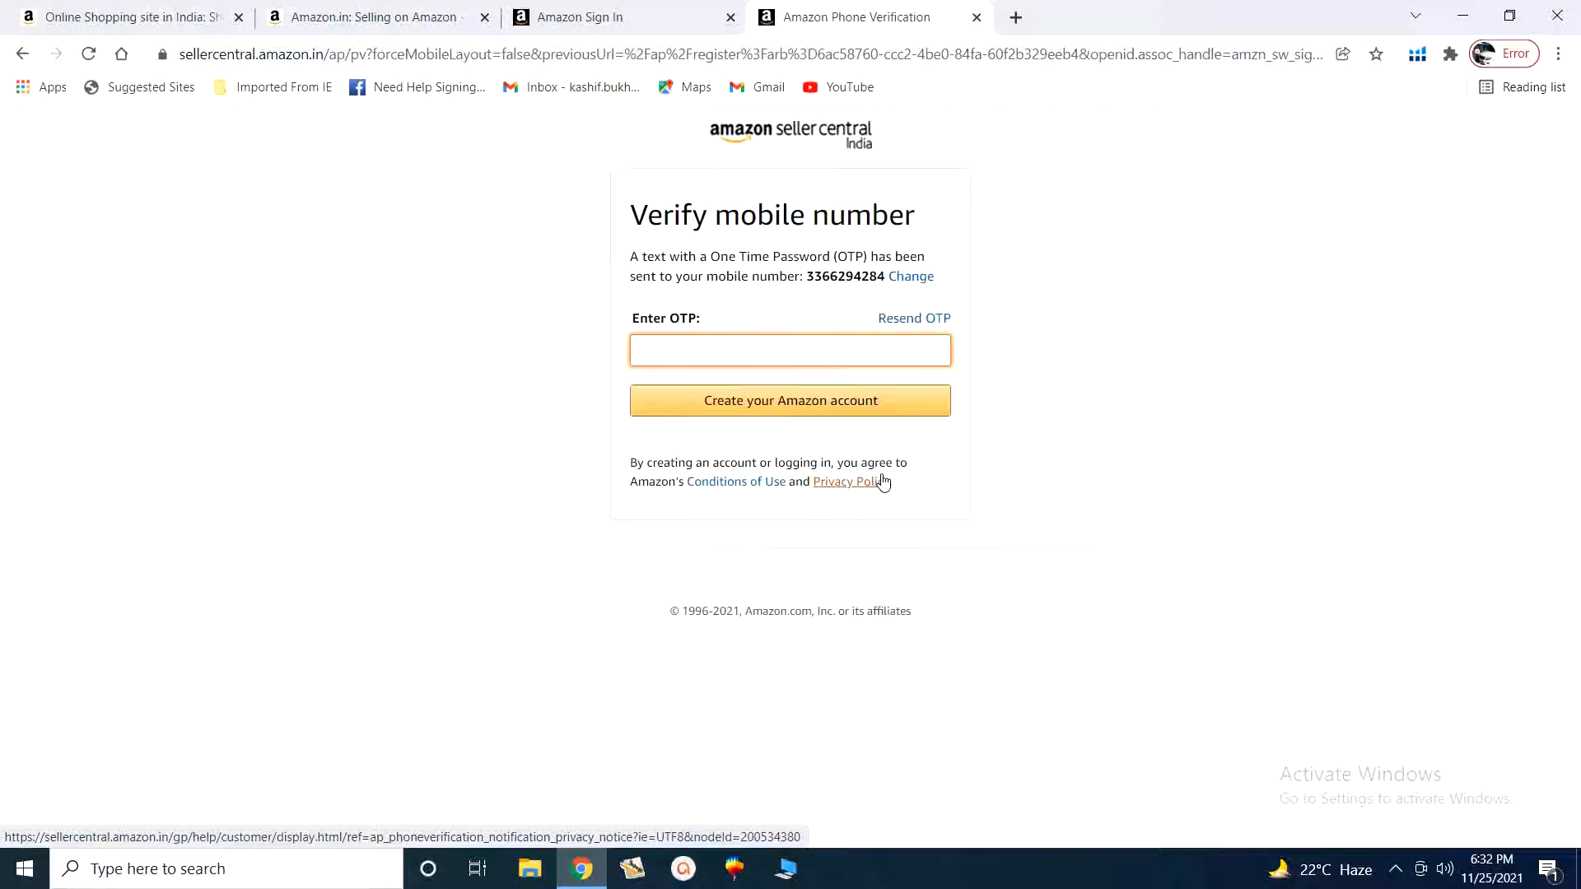
Enter the texted OTP and create the Amazon account
{"action": "left_click", "coordinate": [814, 411]}
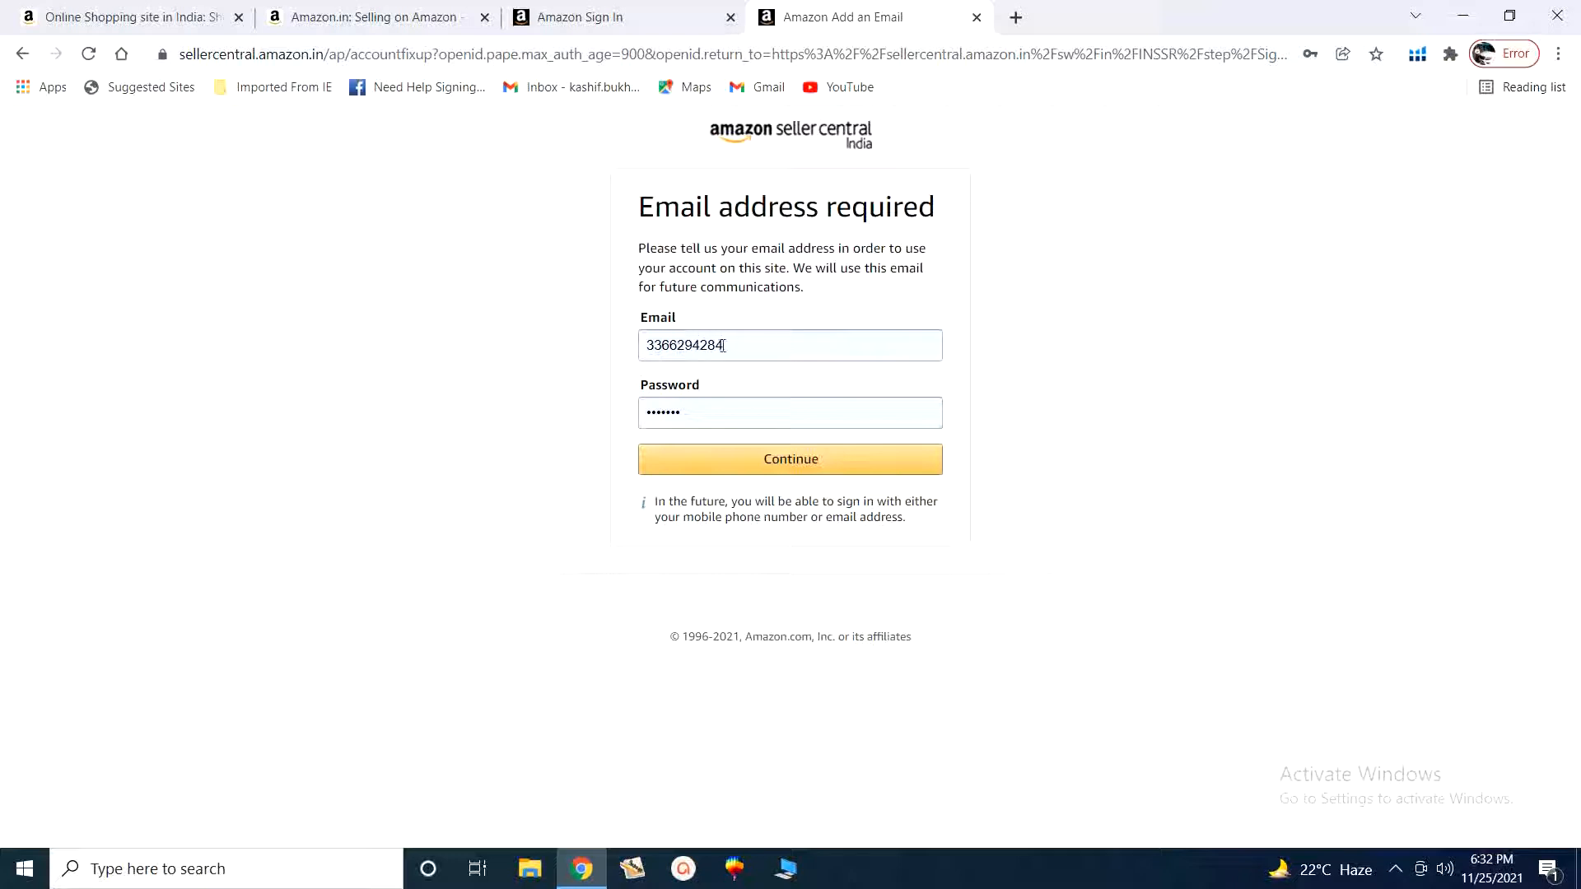
Clear the phone number prefilled in the email field
{"action": "left_click_drag", "start_coordinate": [723, 346], "coordinate": [601, 354]}
{"action": "key", "text": "BackSpace"}
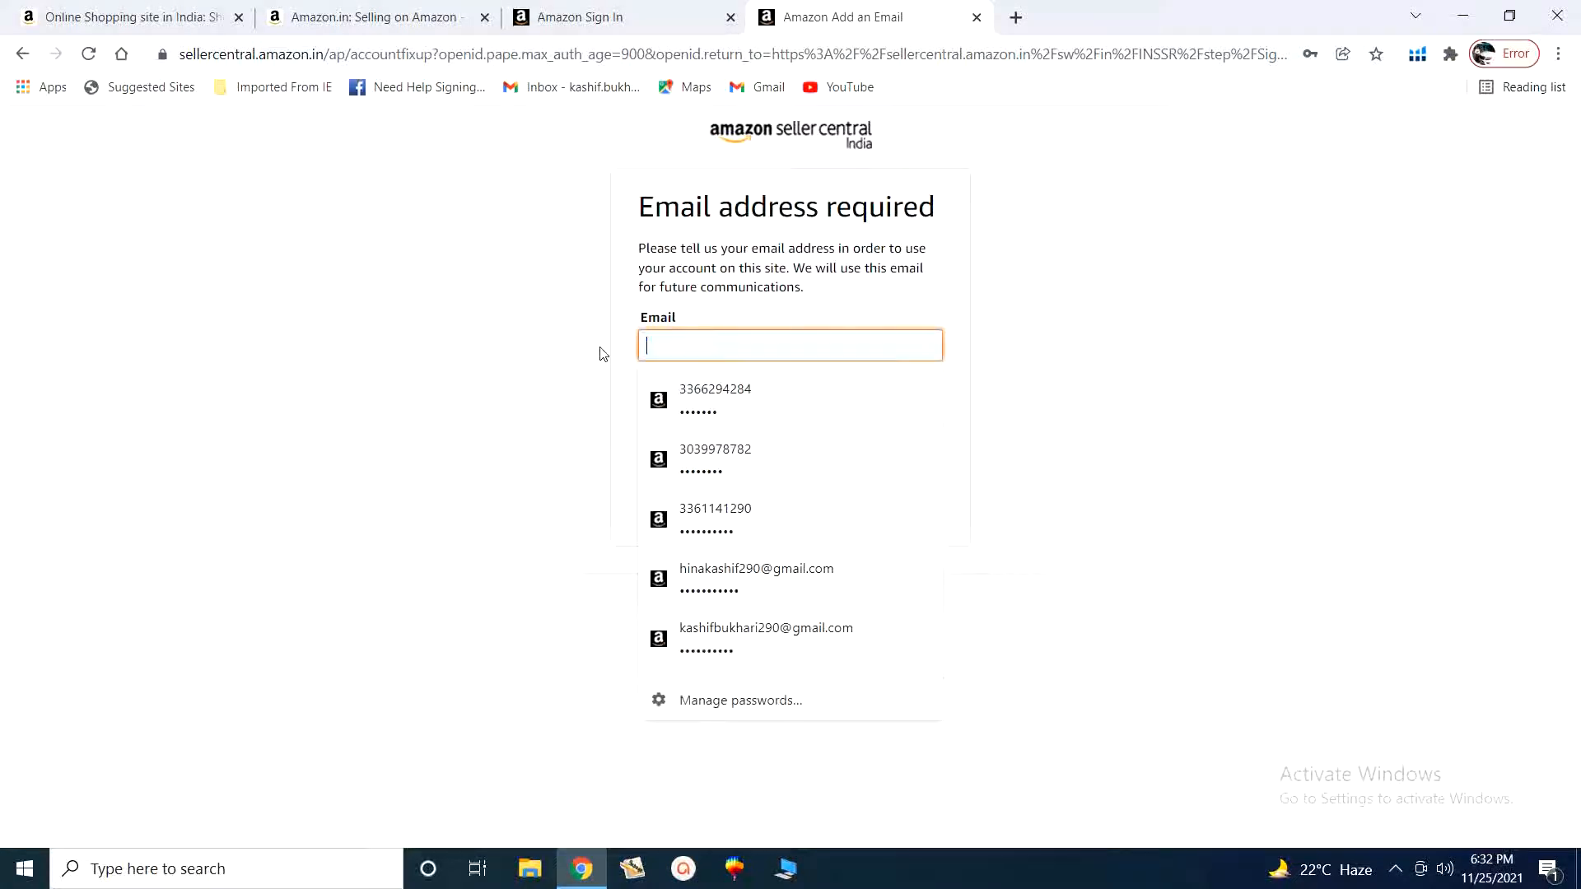
{"action": "left_click", "coordinate": [601, 354]}
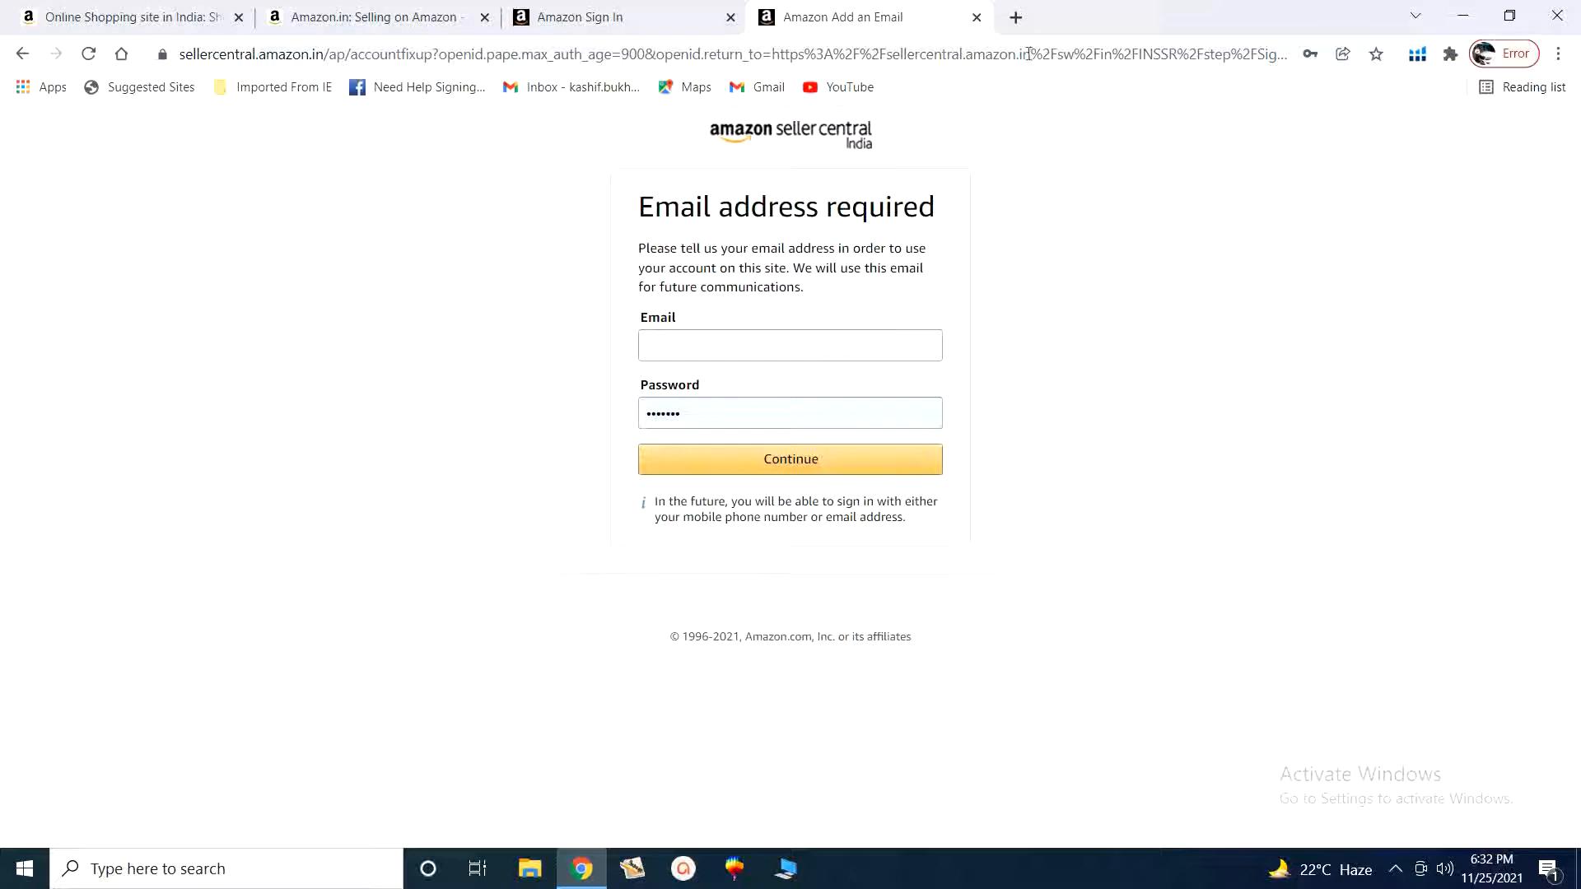
In a new tab, switch to another signed-in Google account, then return to Amazon
{"action": "left_click", "coordinate": [1015, 17]}
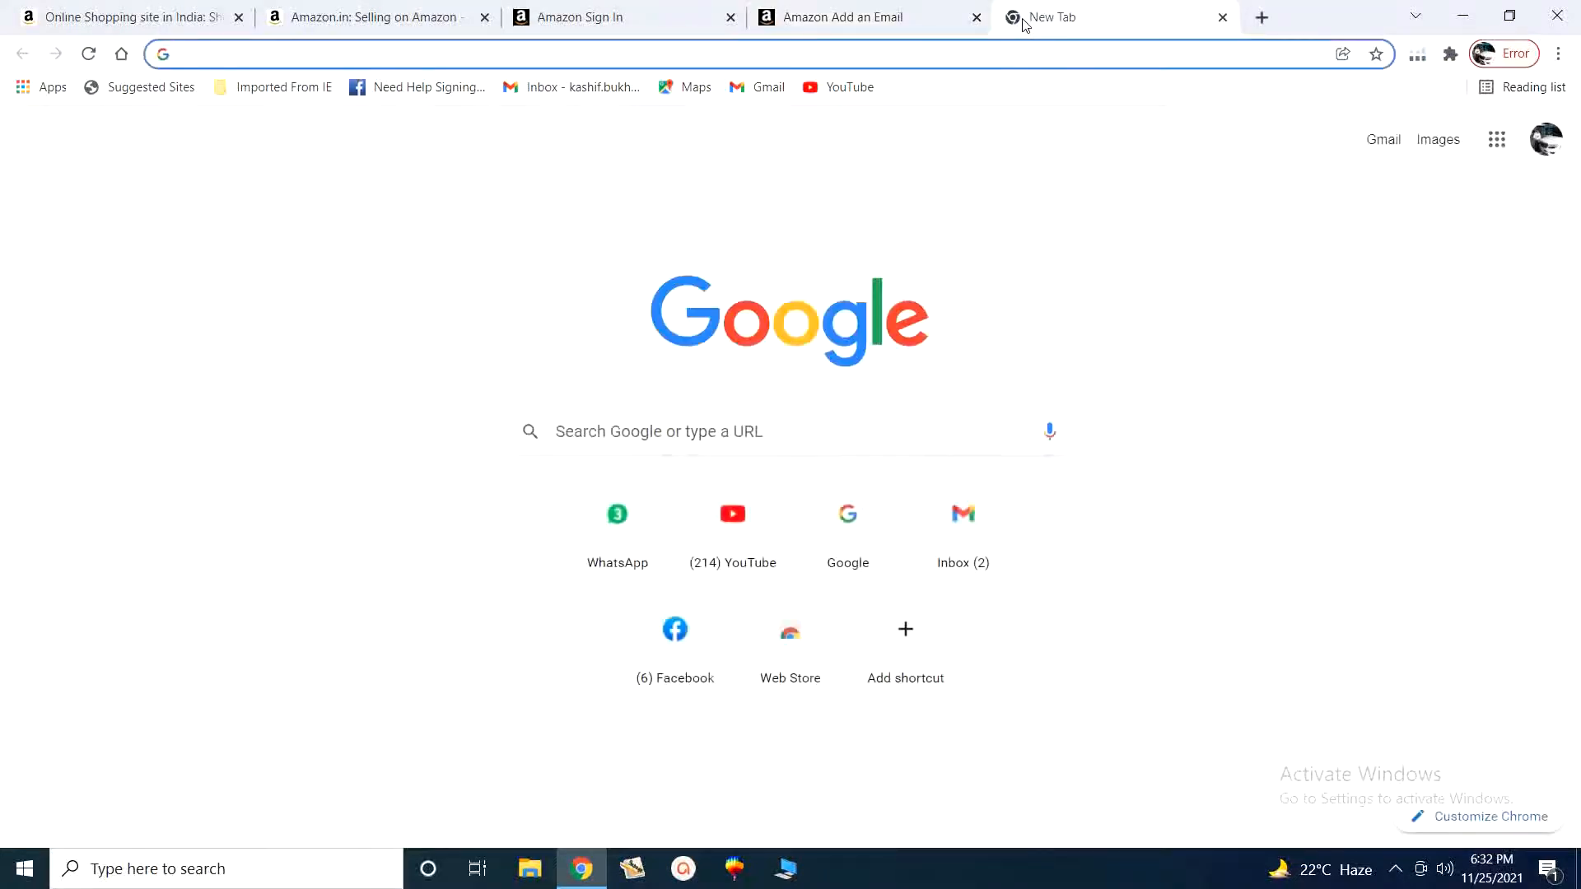
{"action": "left_click", "coordinate": [1546, 139]}
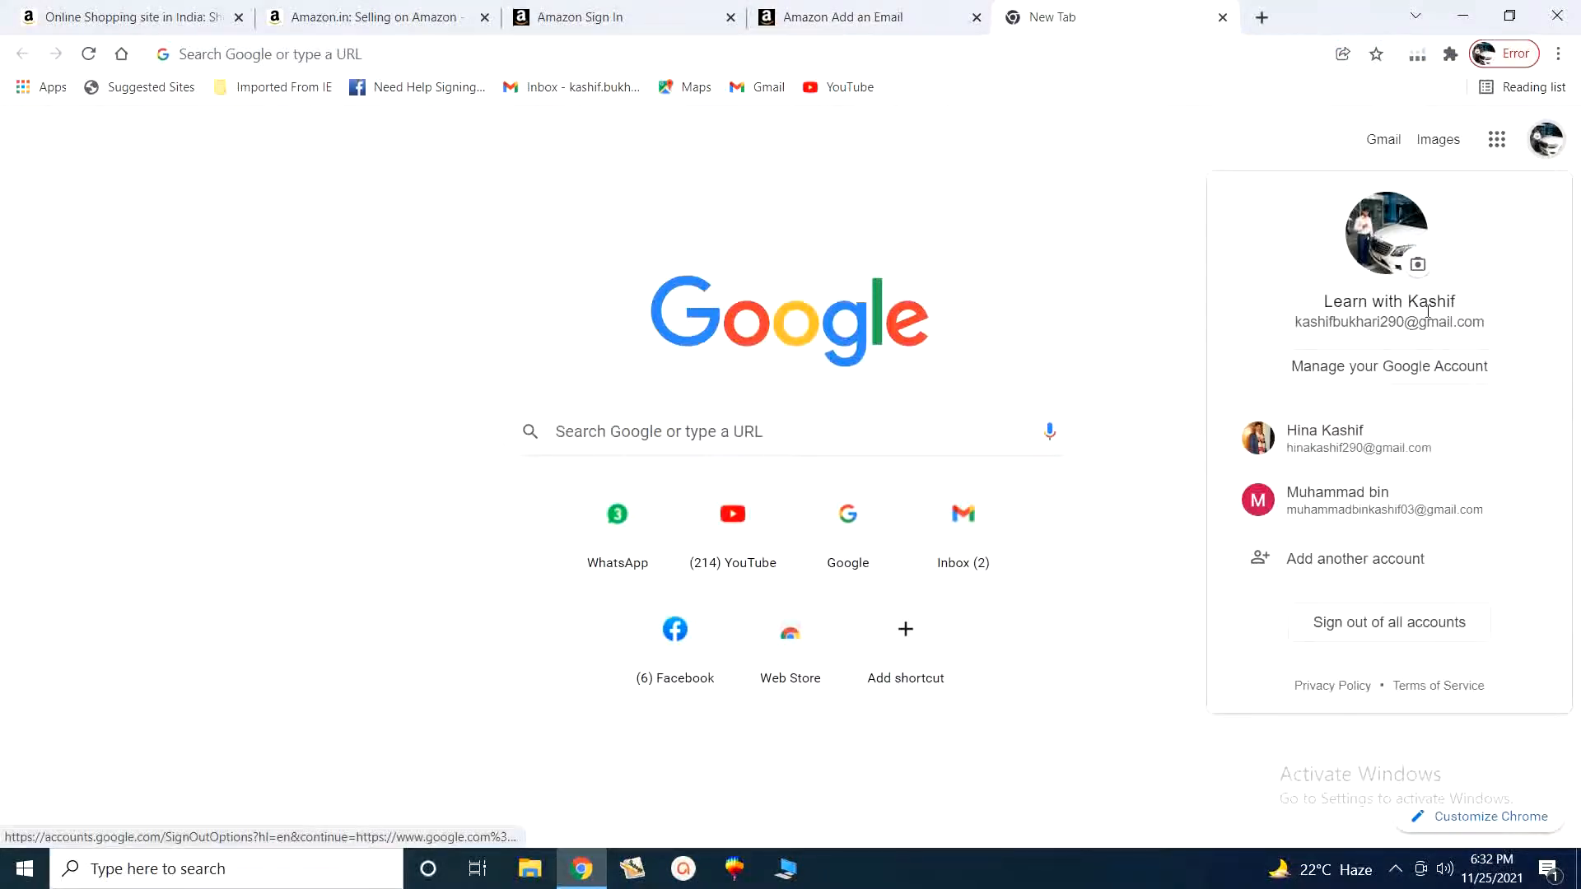
{"action": "left_click", "coordinate": [1357, 502]}
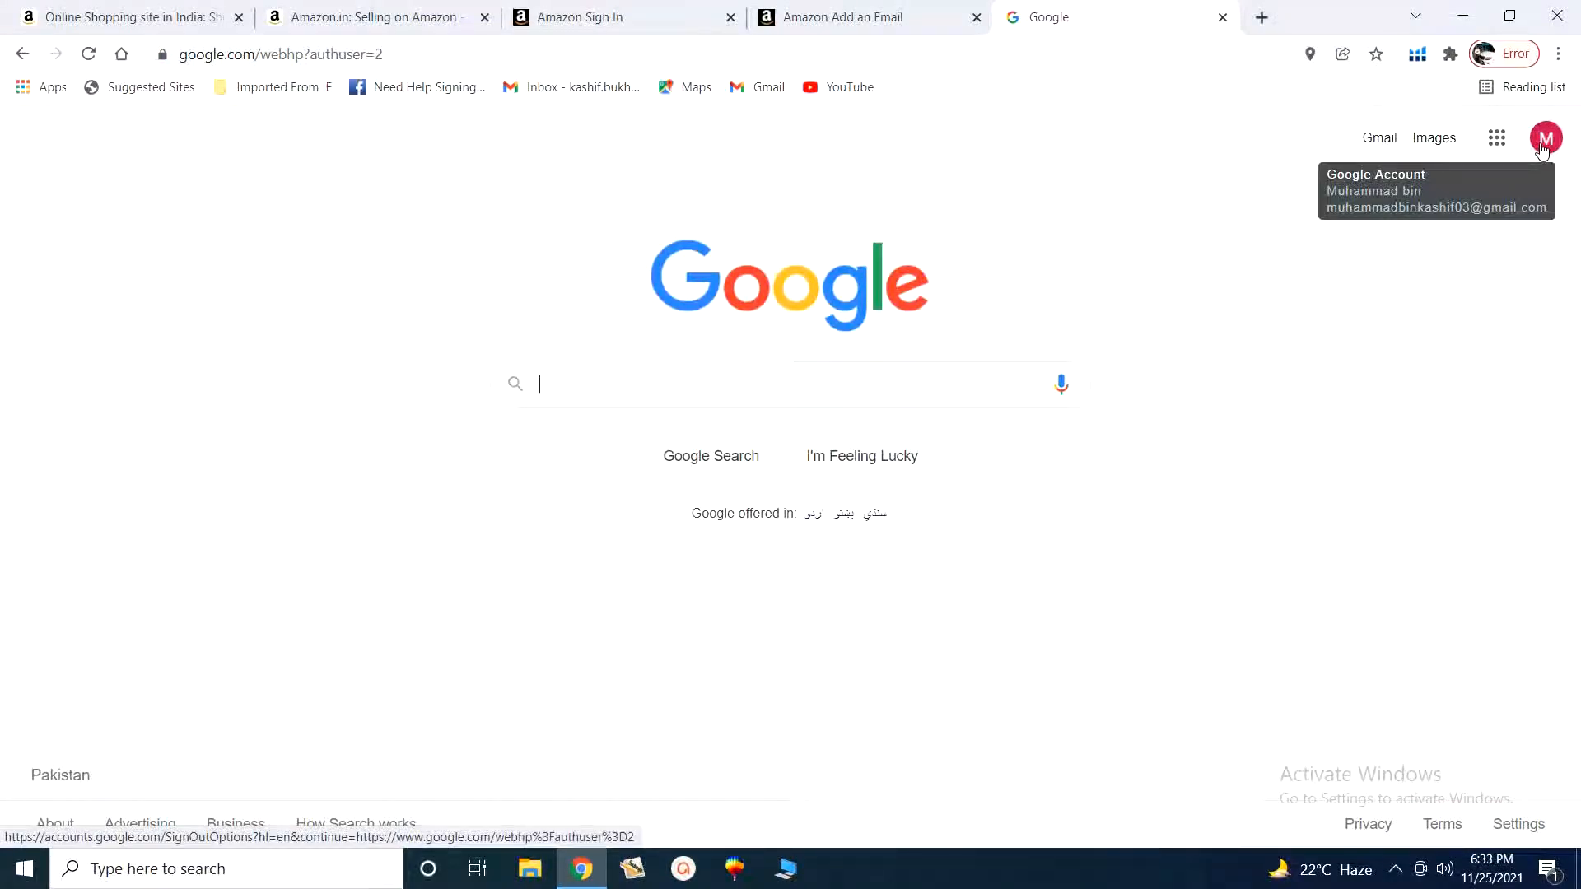
{"action": "left_click", "coordinate": [770, 16]}
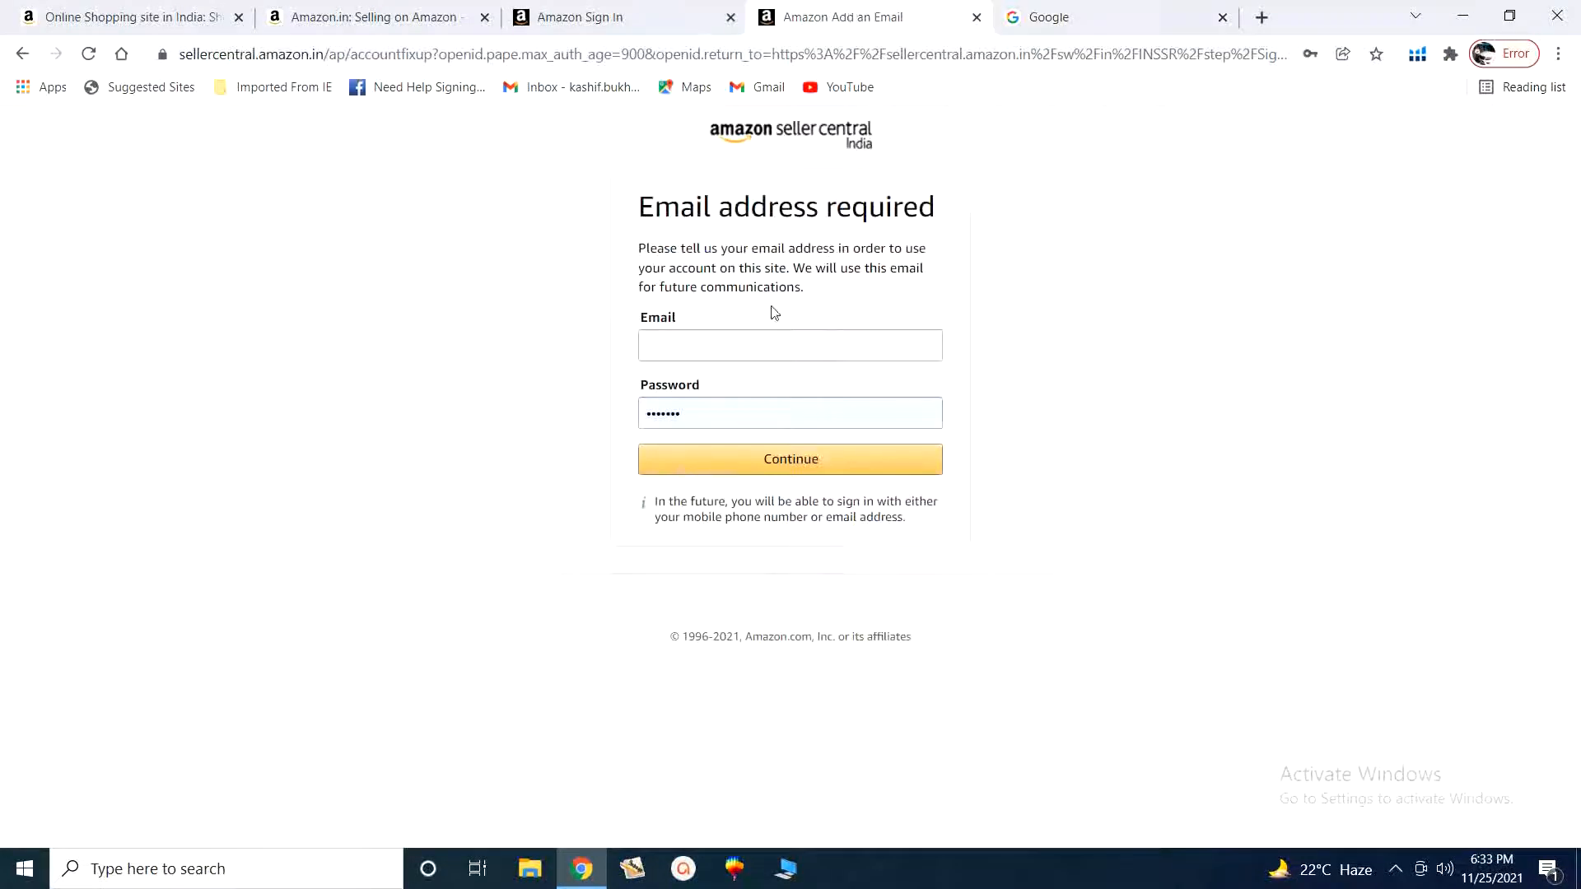
Enter the account's email address and begin editing the password
{"action": "left_click", "coordinate": [762, 343]}
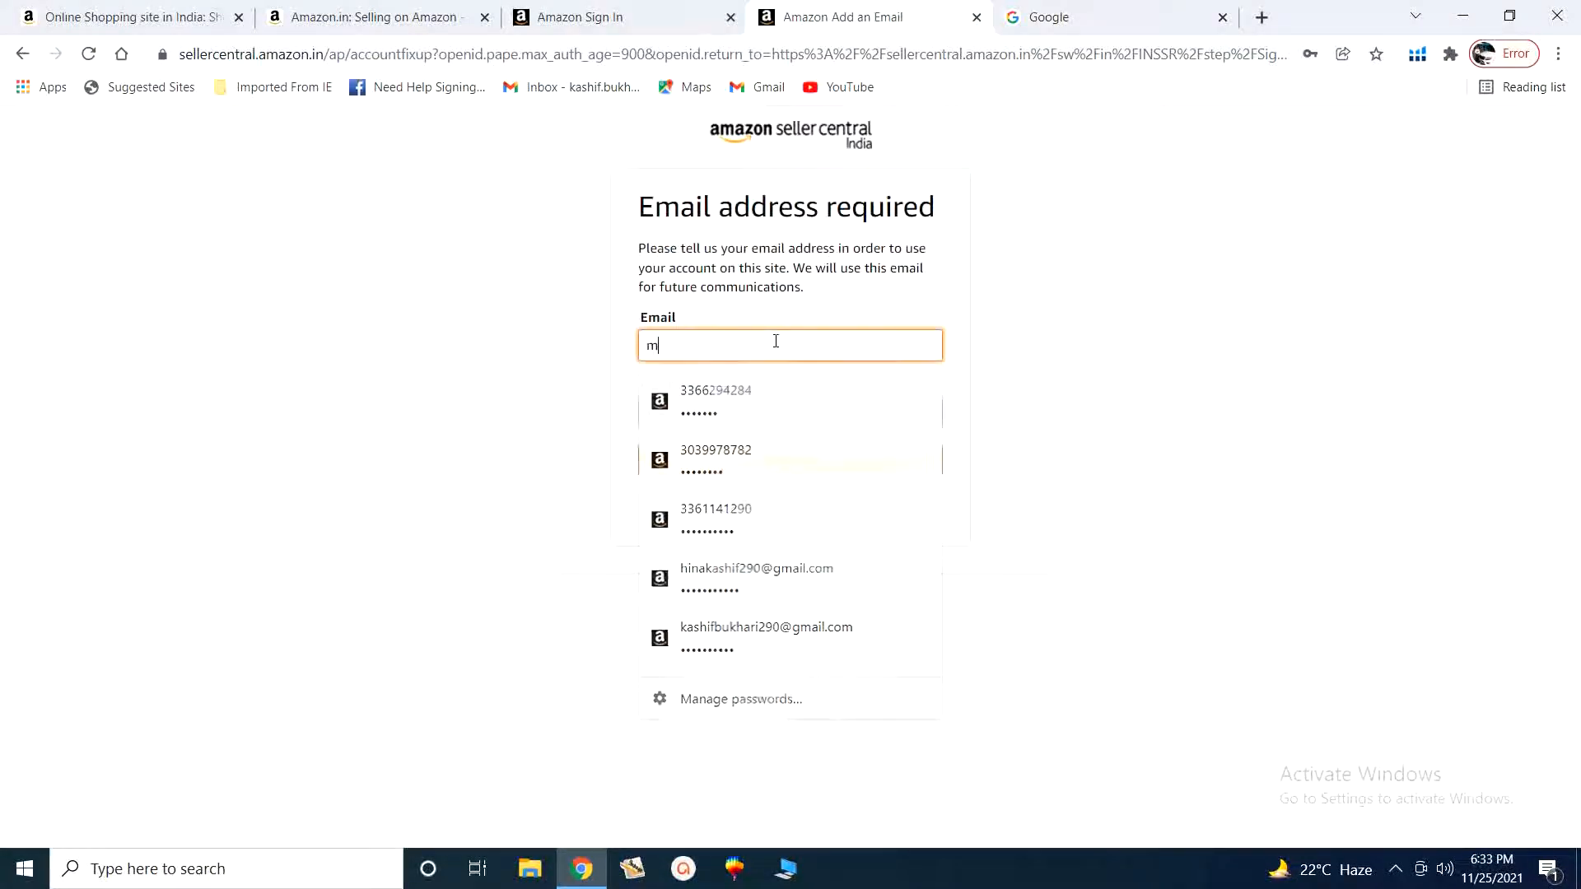
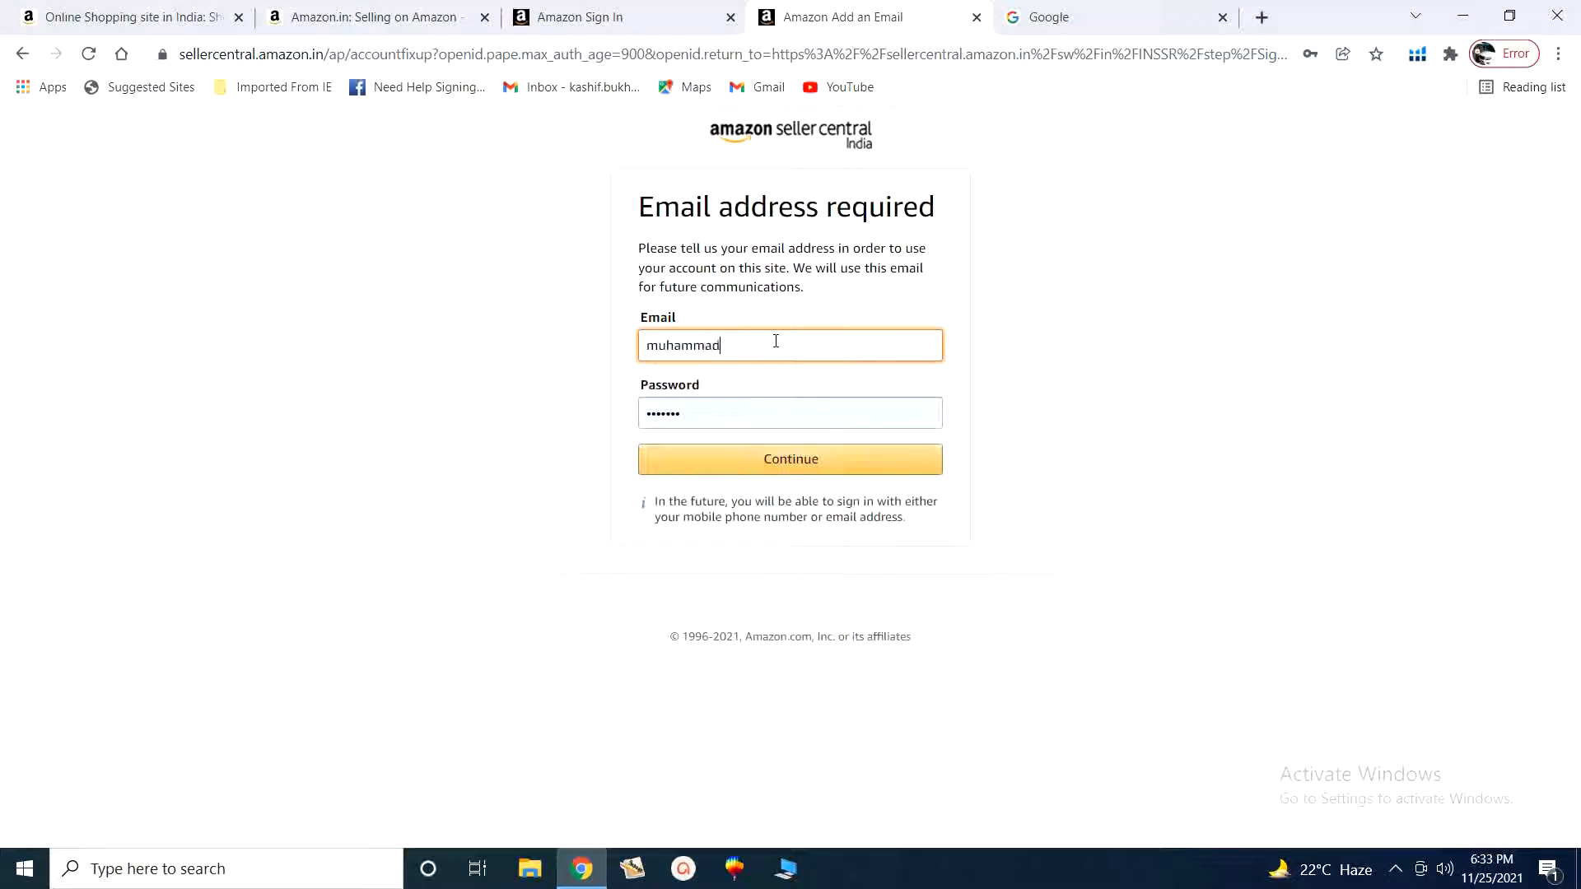
{"action": "left_click", "coordinate": [1009, 24]}
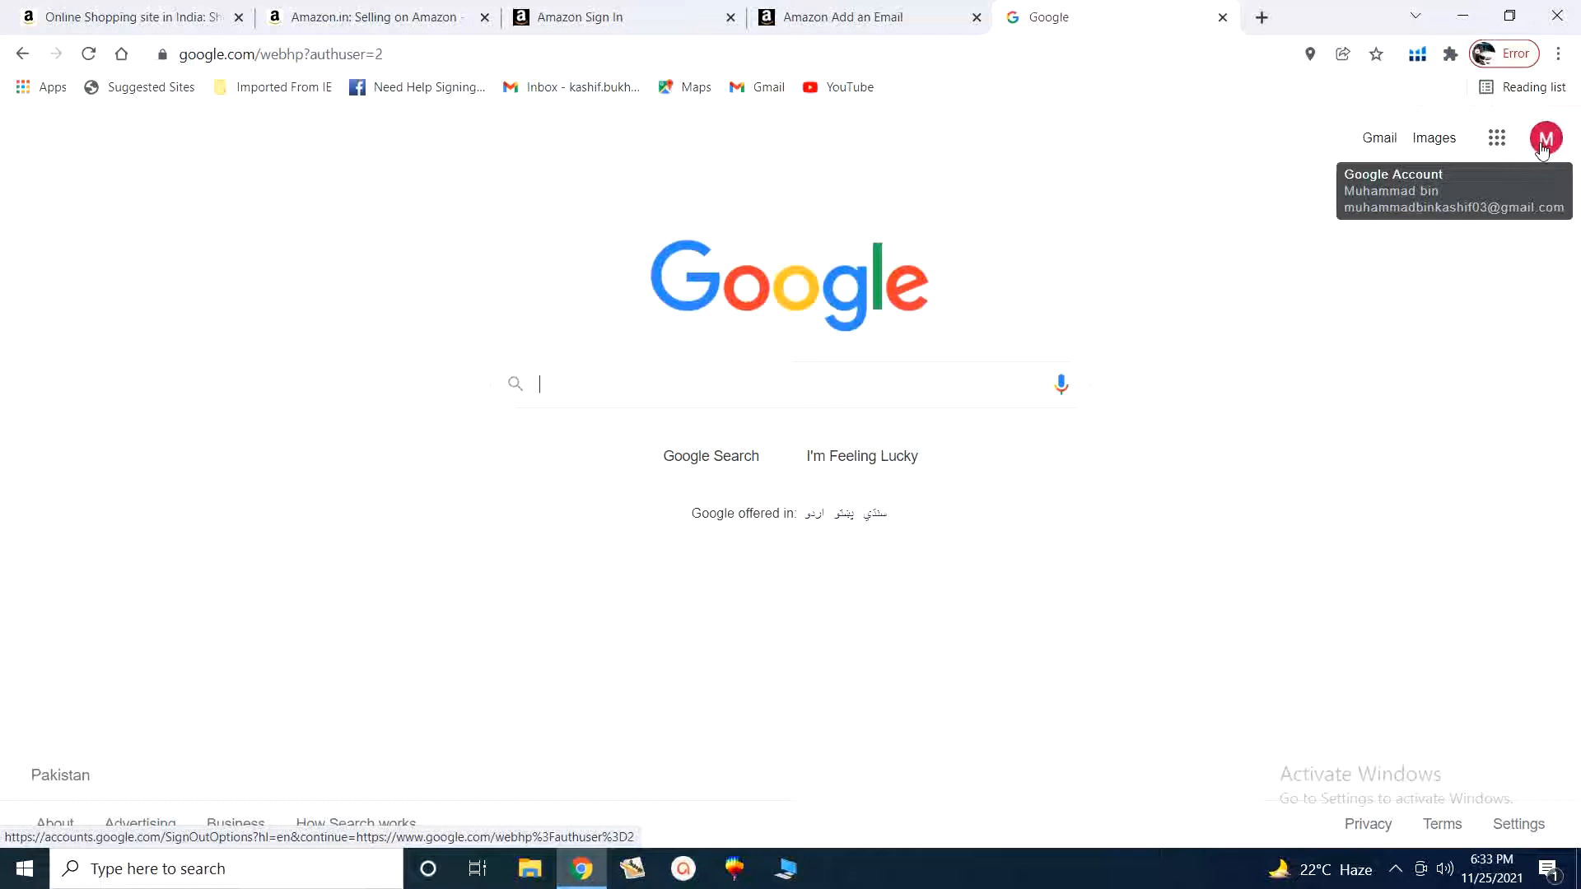
{"action": "left_click", "coordinate": [910, 20]}
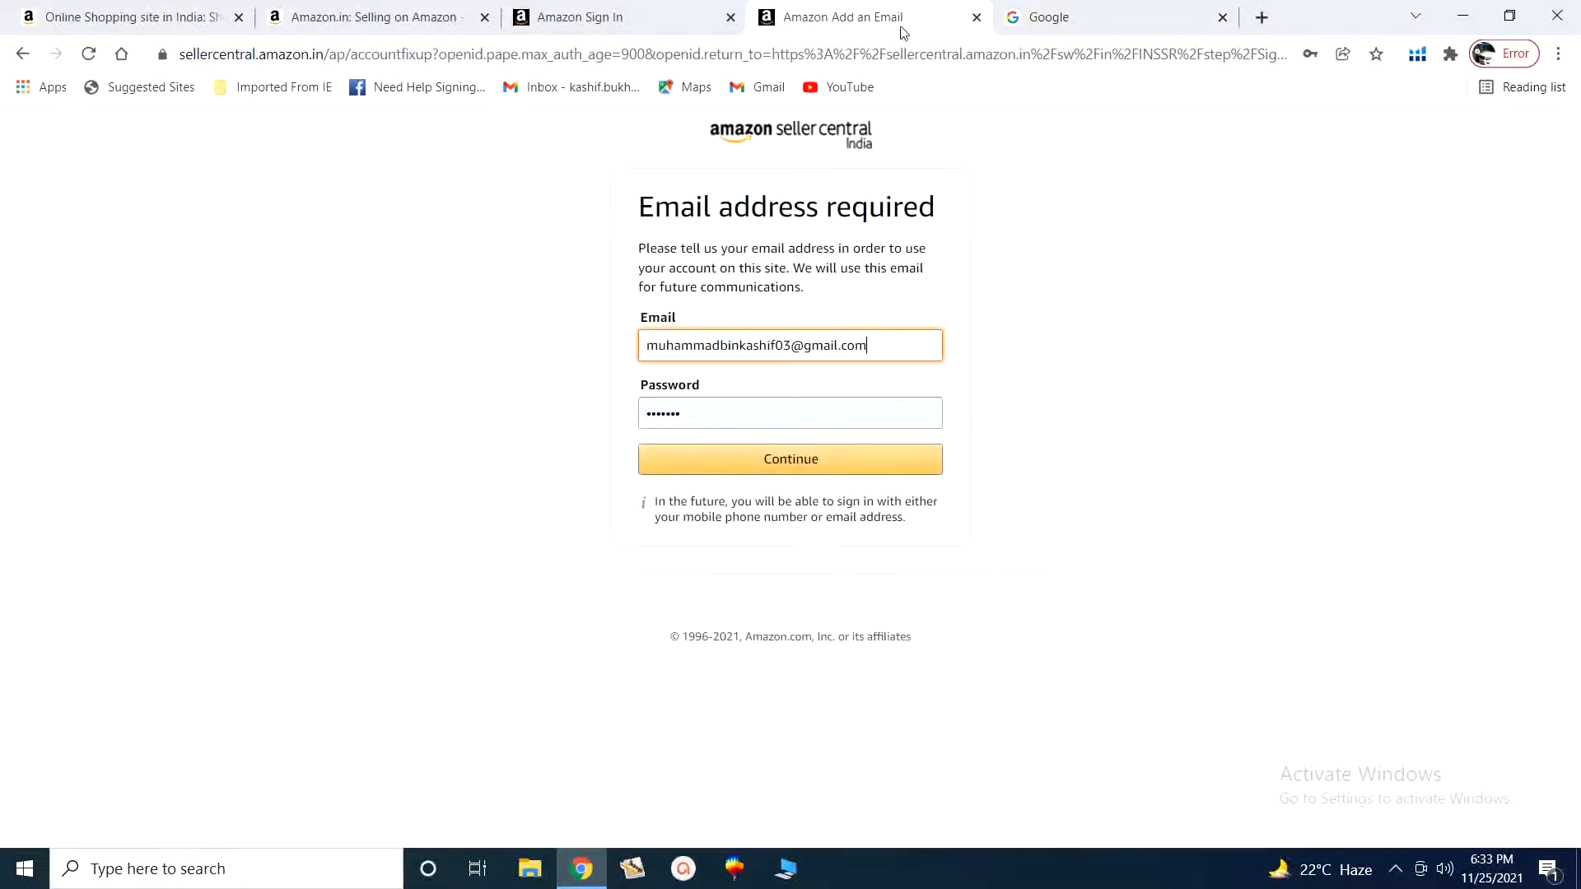
{"action": "left_click", "coordinate": [698, 410]}
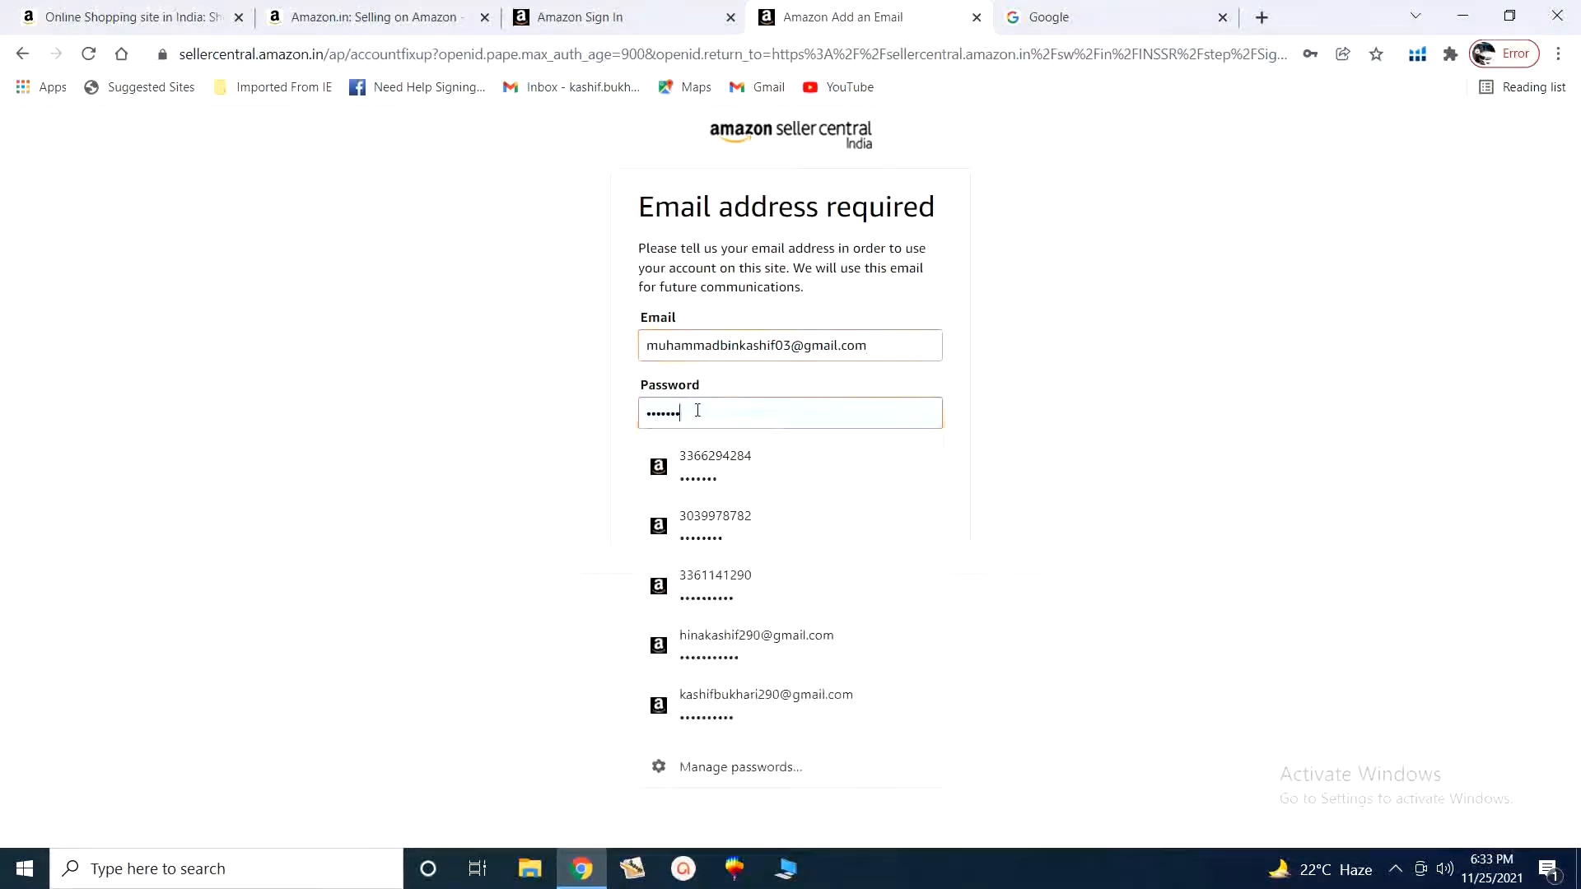
Replace the autofilled password with the correct account password and submit the login
{"action": "left_click_drag", "start_coordinate": [697, 410], "coordinate": [636, 413]}
{"action": "key", "text": "BackSpace"}
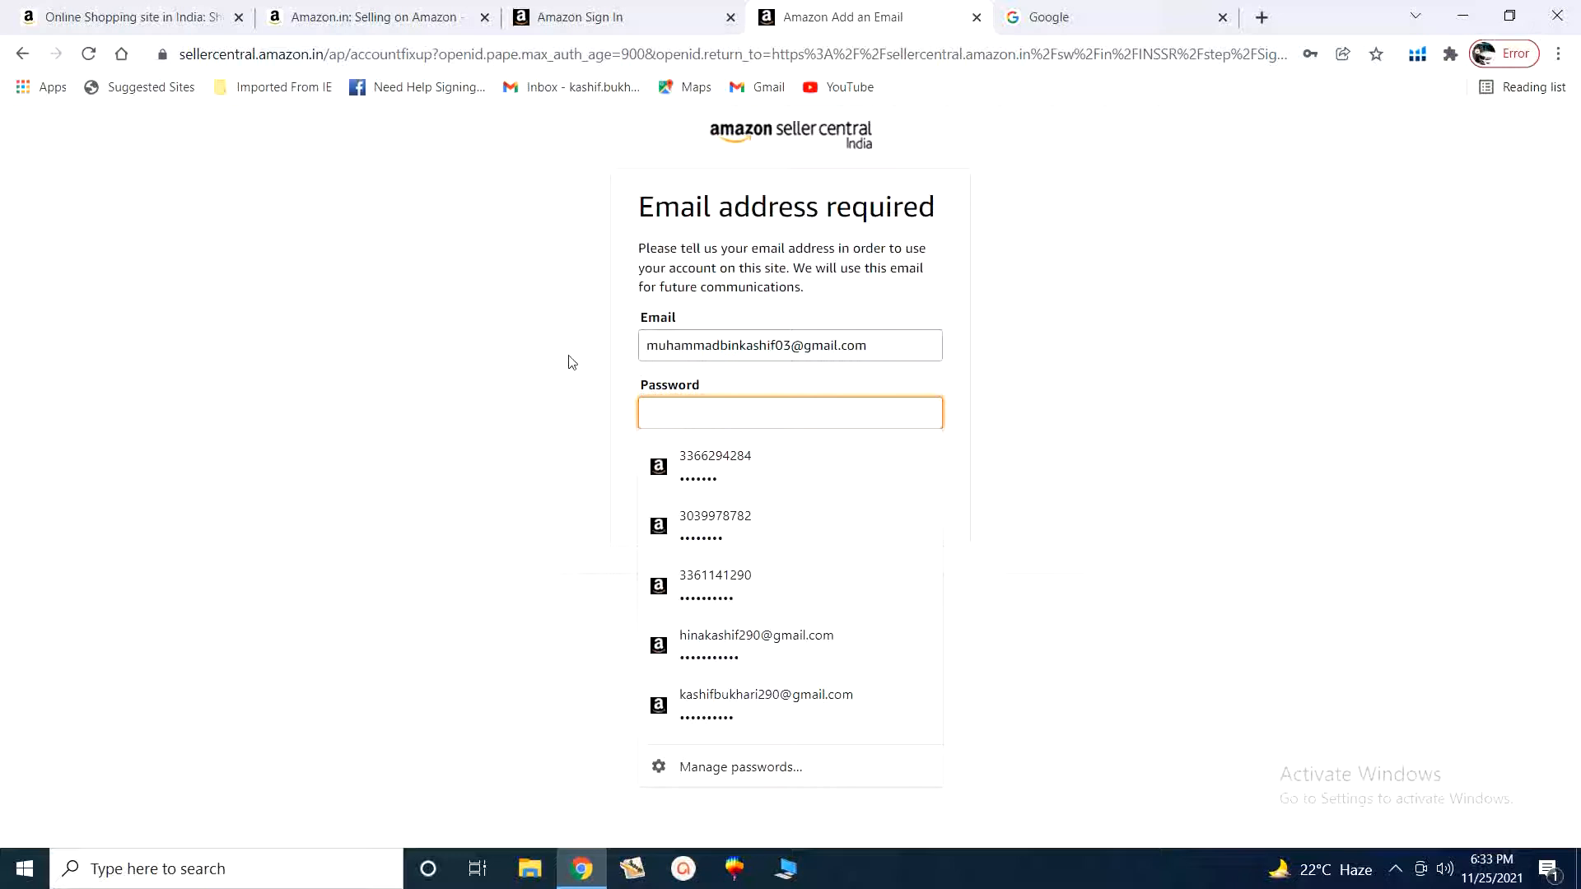
{"action": "type", "text": "****"}
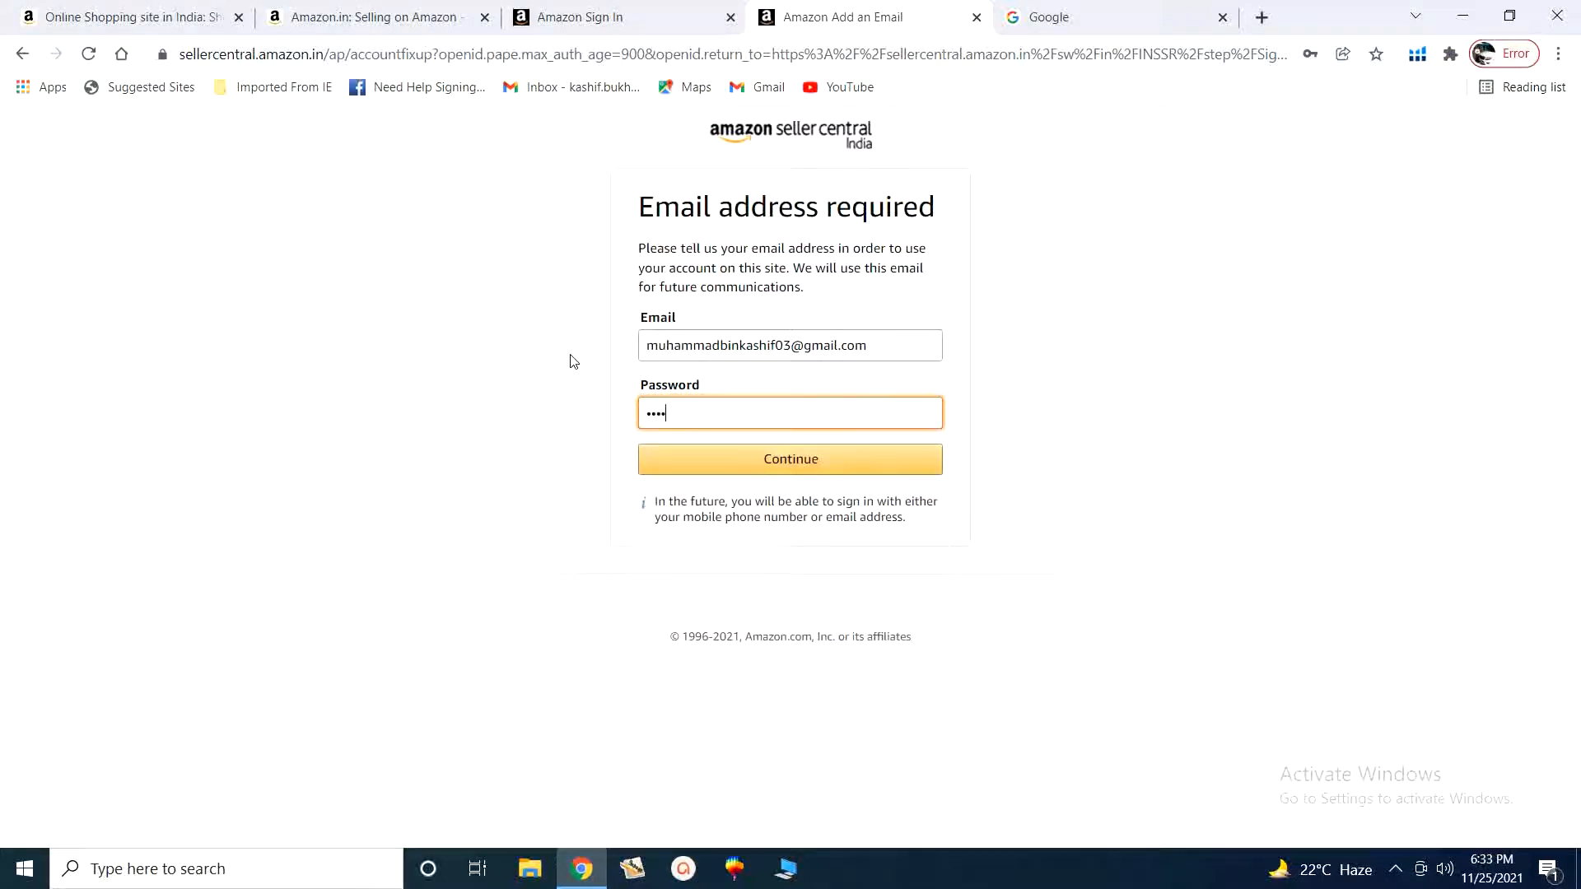
{"action": "type", "text": "**"}
{"action": "left_click", "coordinate": [764, 467]}
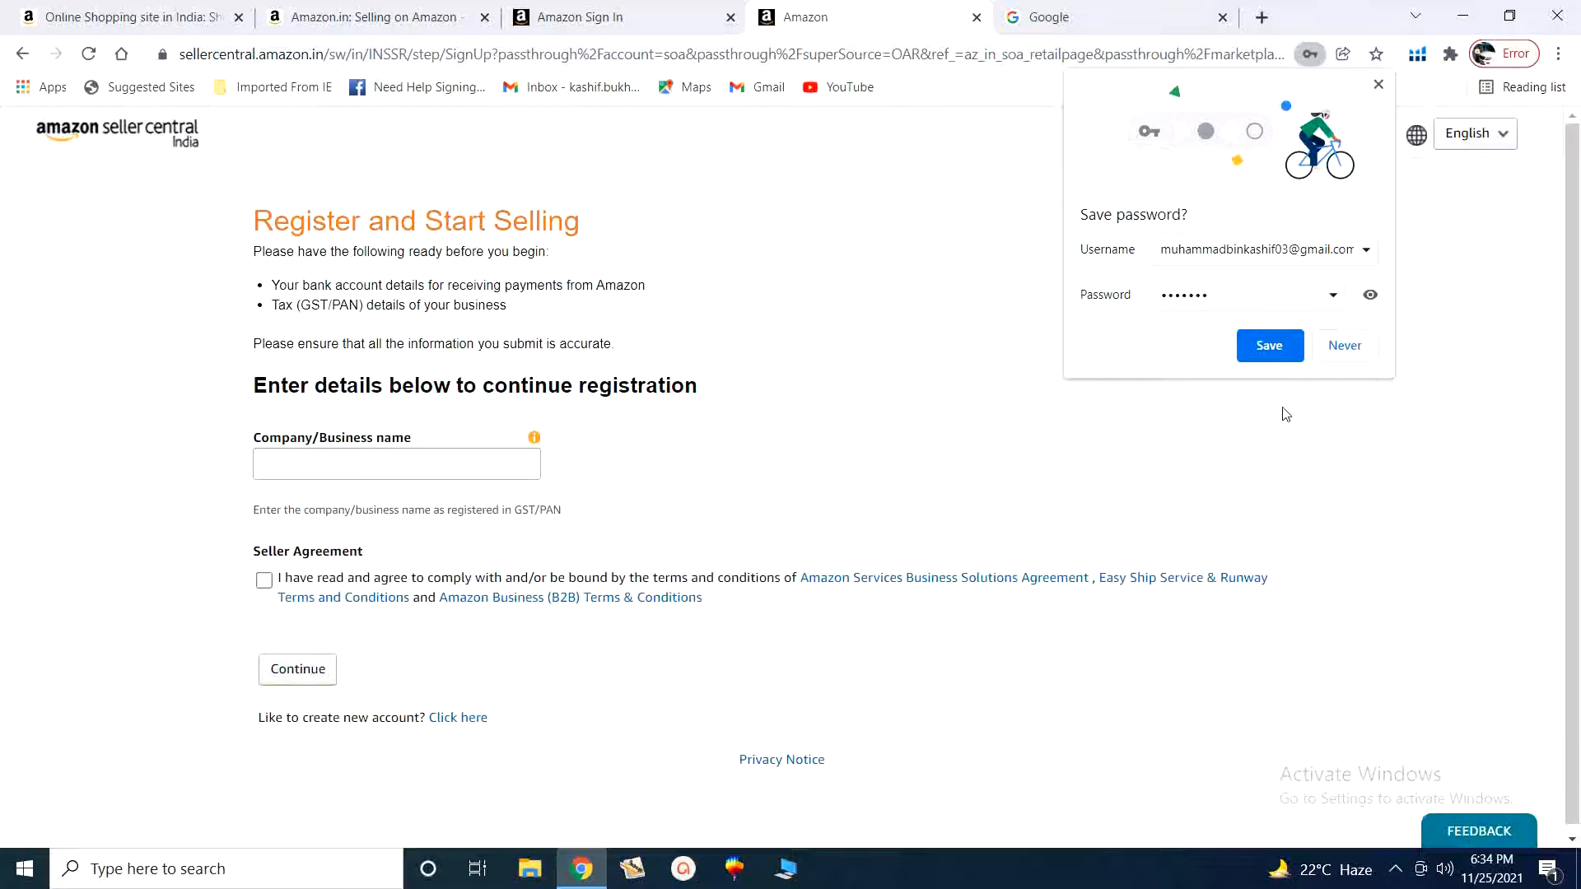
Save the login in Chrome's 'Save password?' prompt and select the Company/Business name field
{"action": "left_click", "coordinate": [1274, 352]}
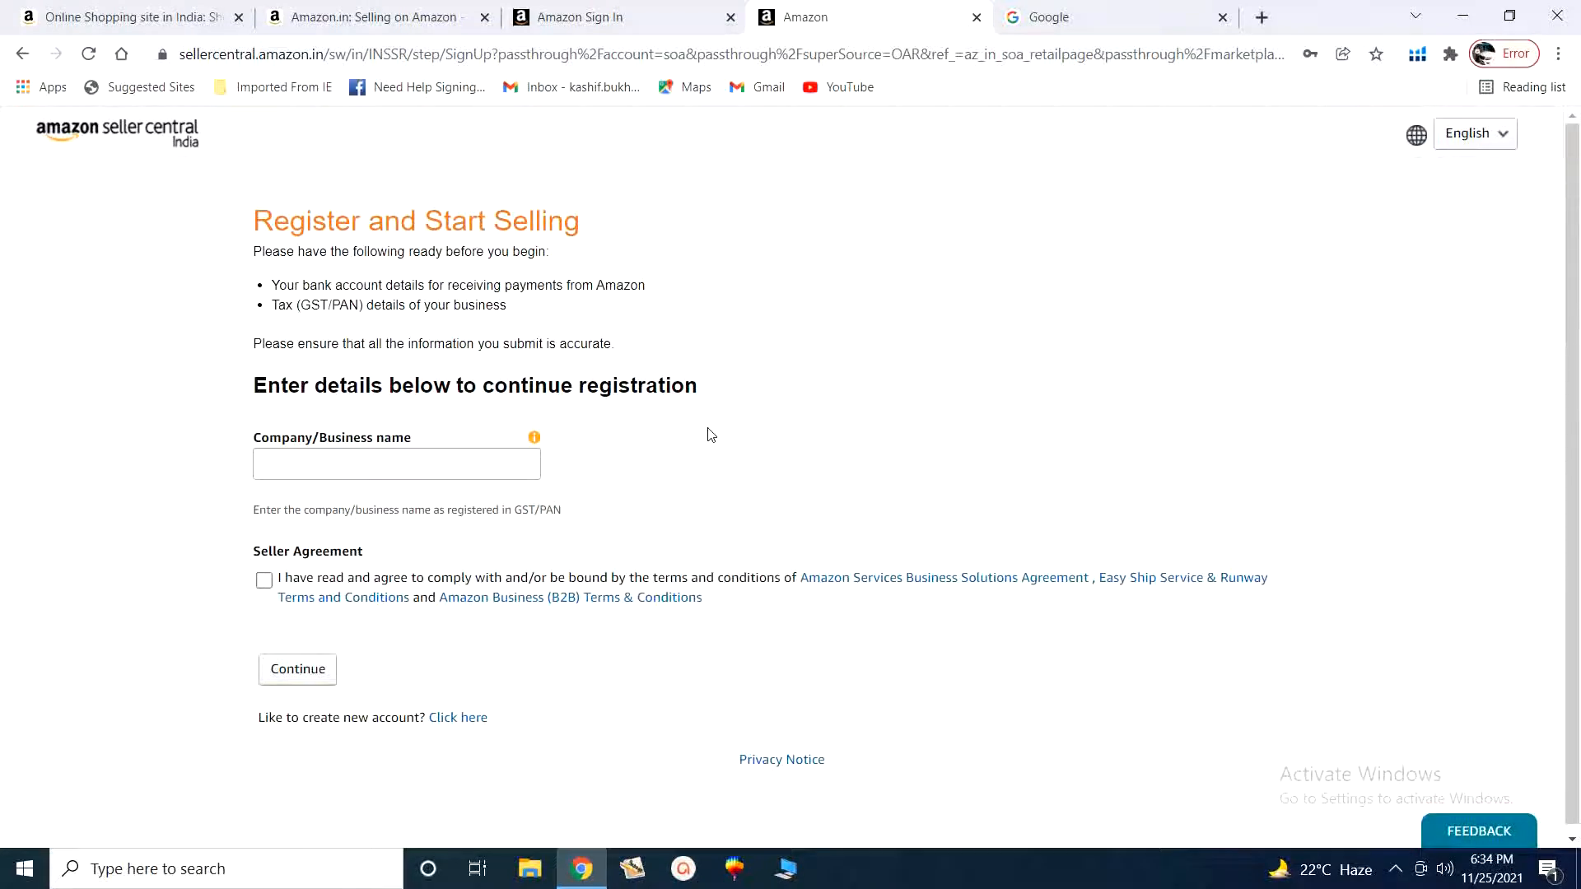
{"action": "scroll", "coordinate": [710, 437], "scroll_direction": "down", "scroll_amount": 1}
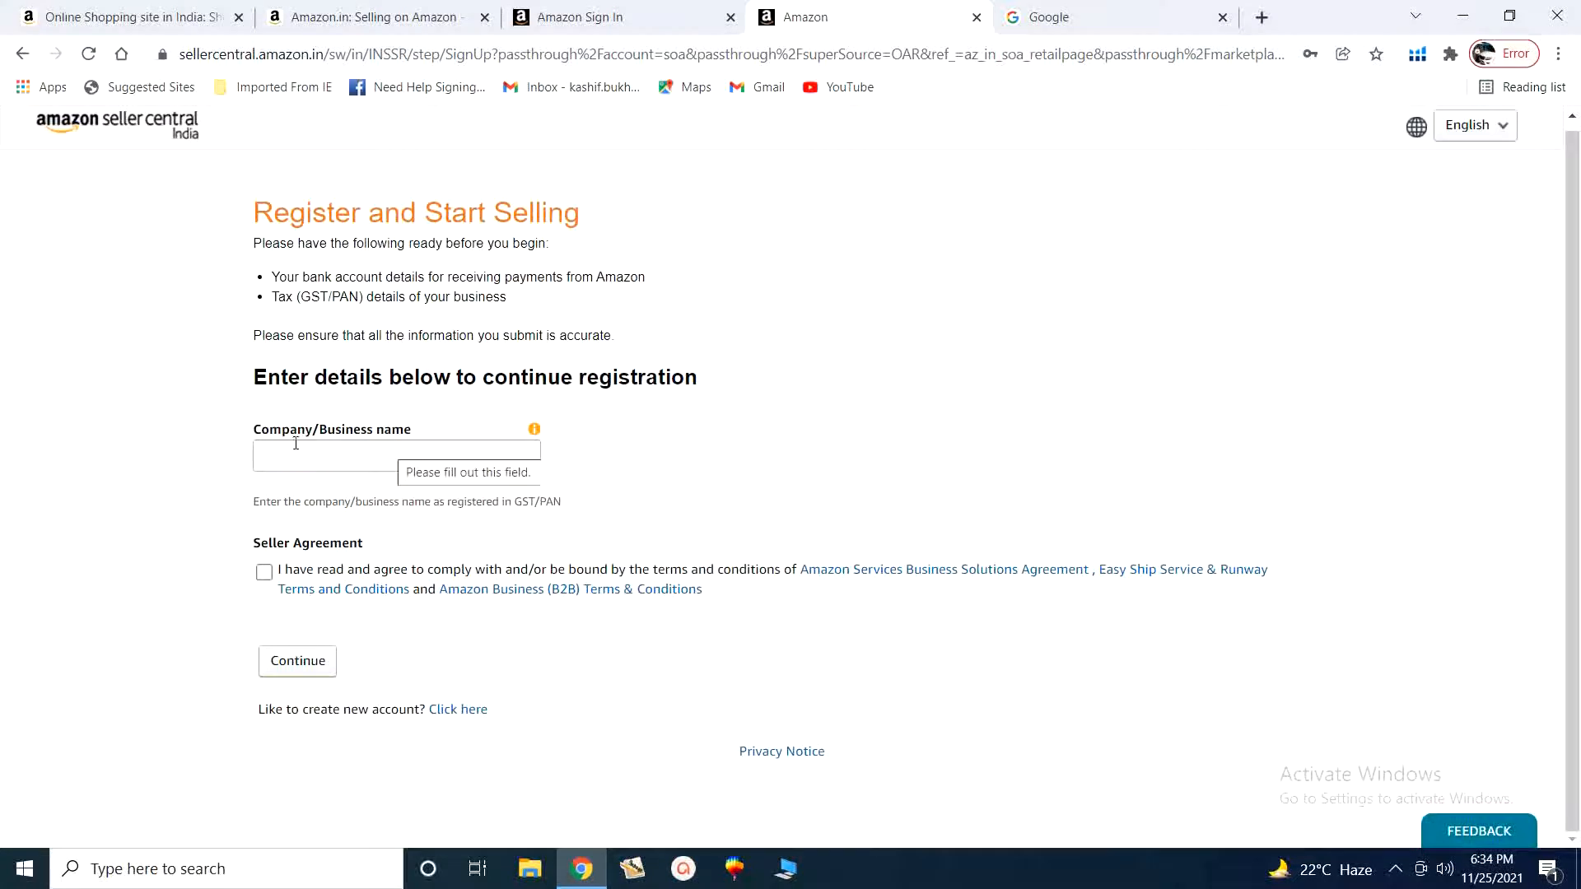
{"action": "left_click", "coordinate": [370, 453]}
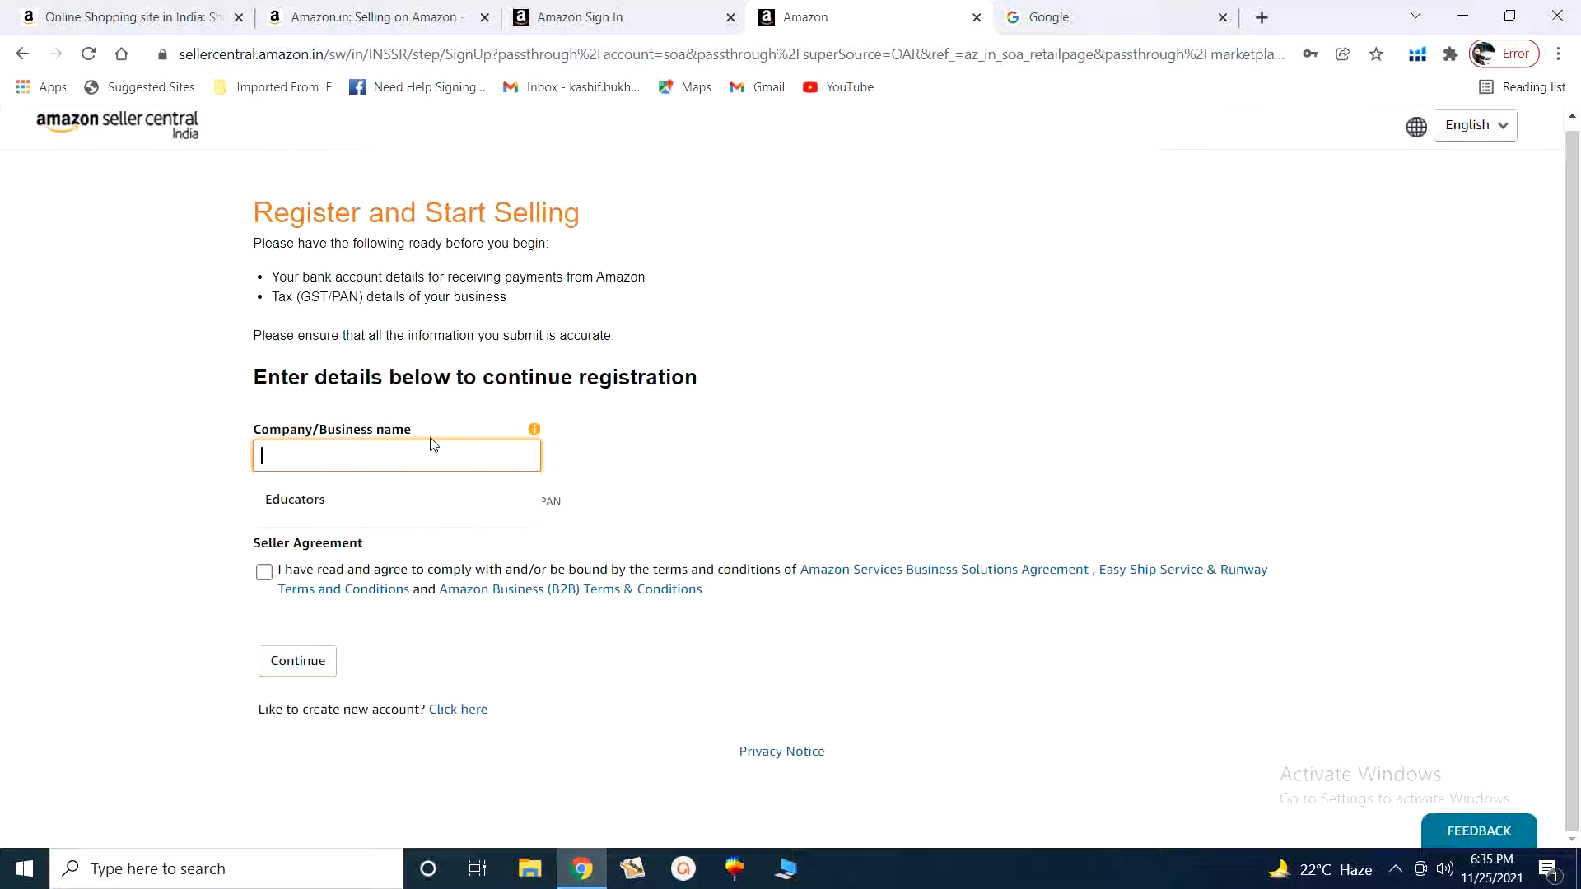
Enter business name Melthk, accept the Seller Agreement, and continue
{"action": "type", "text": "Melt"}
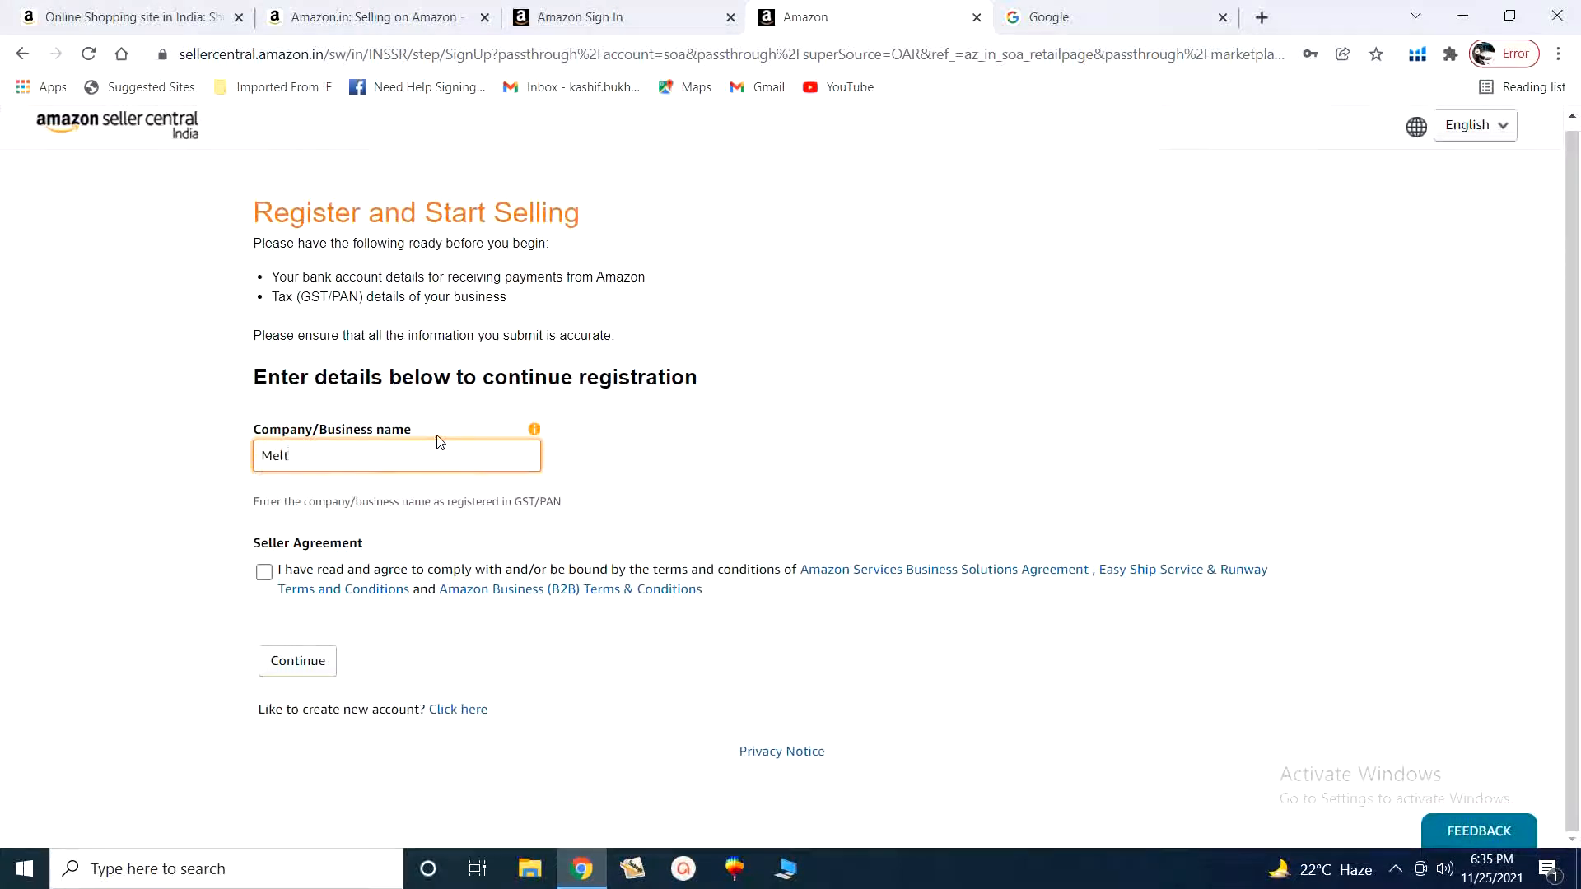
{"action": "type", "text": "hk"}
{"action": "left_click", "coordinate": [264, 573]}
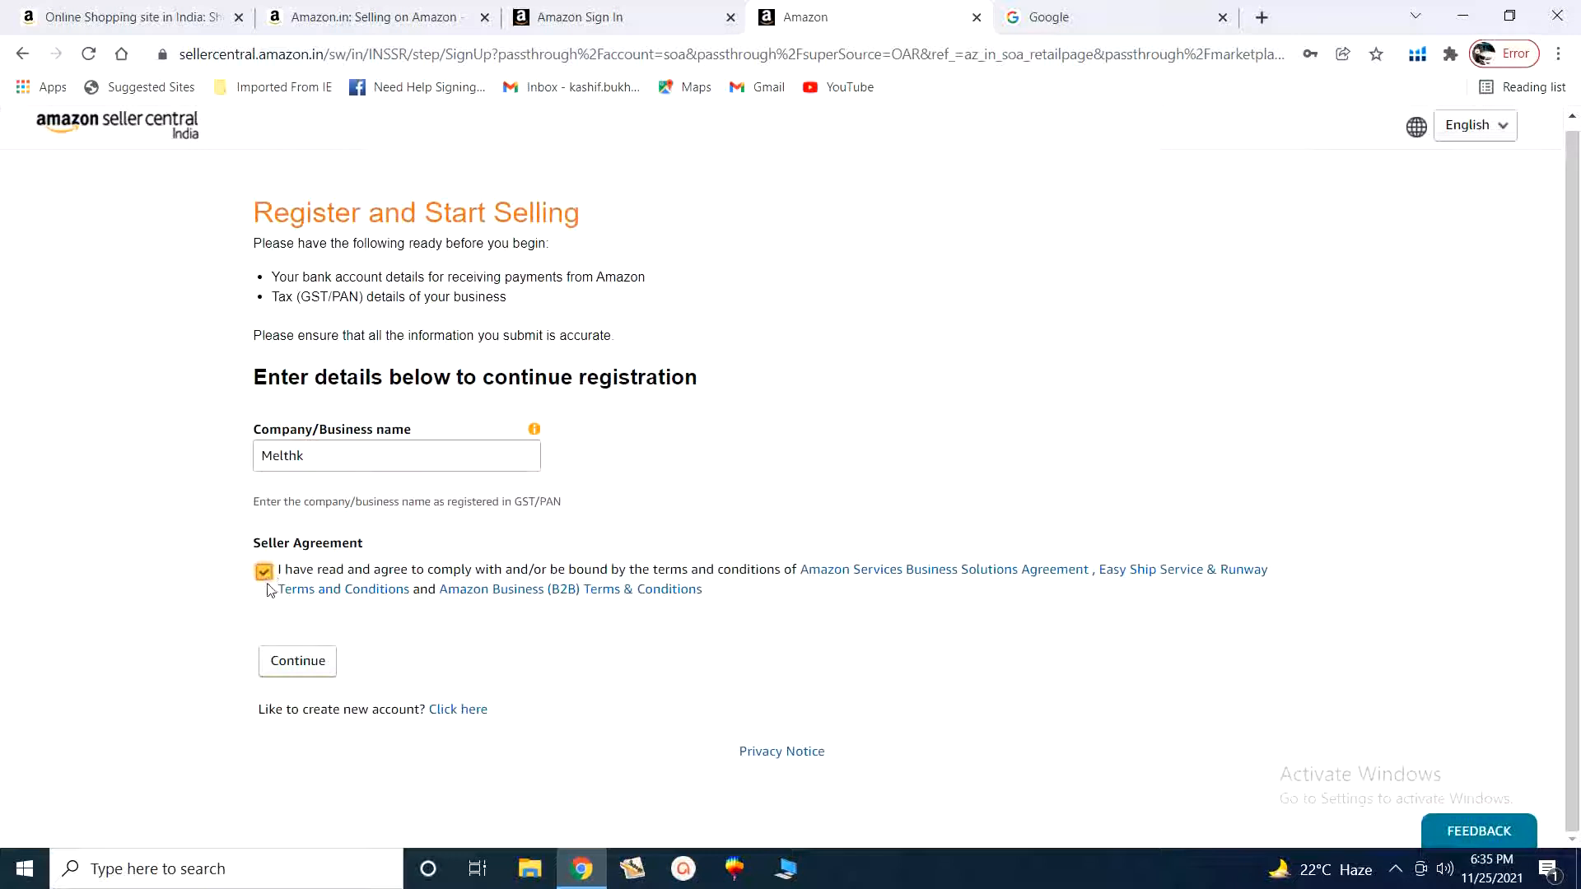
{"action": "left_click", "coordinate": [308, 675]}
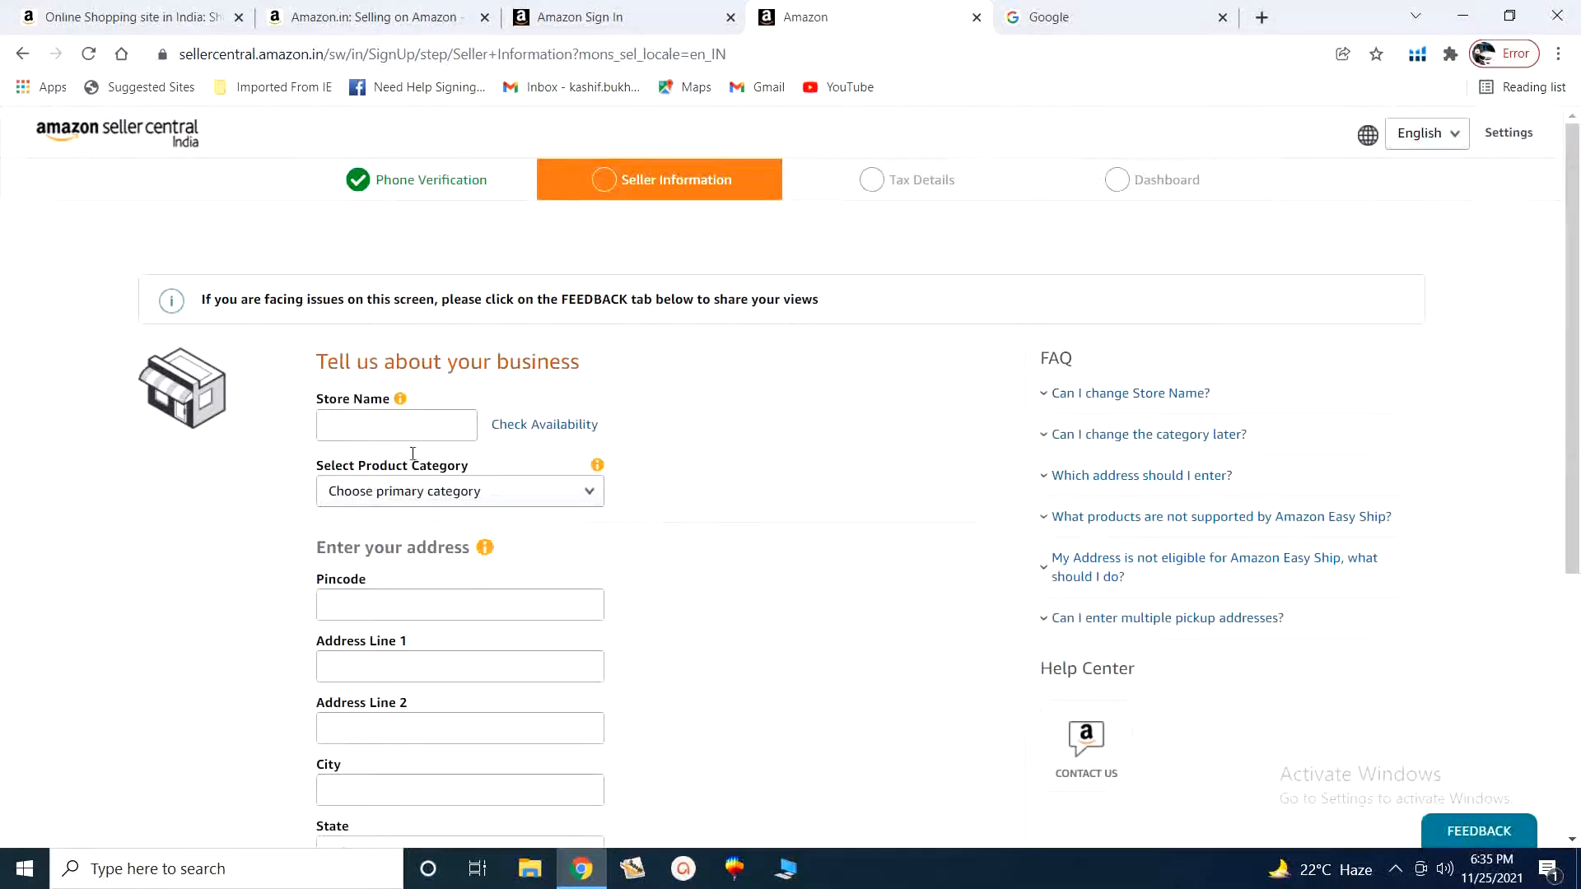
Name the store Melthk and pick Clothing and Accessories as the product category
{"action": "left_click", "coordinate": [398, 429]}
{"action": "type", "text": "Me"}
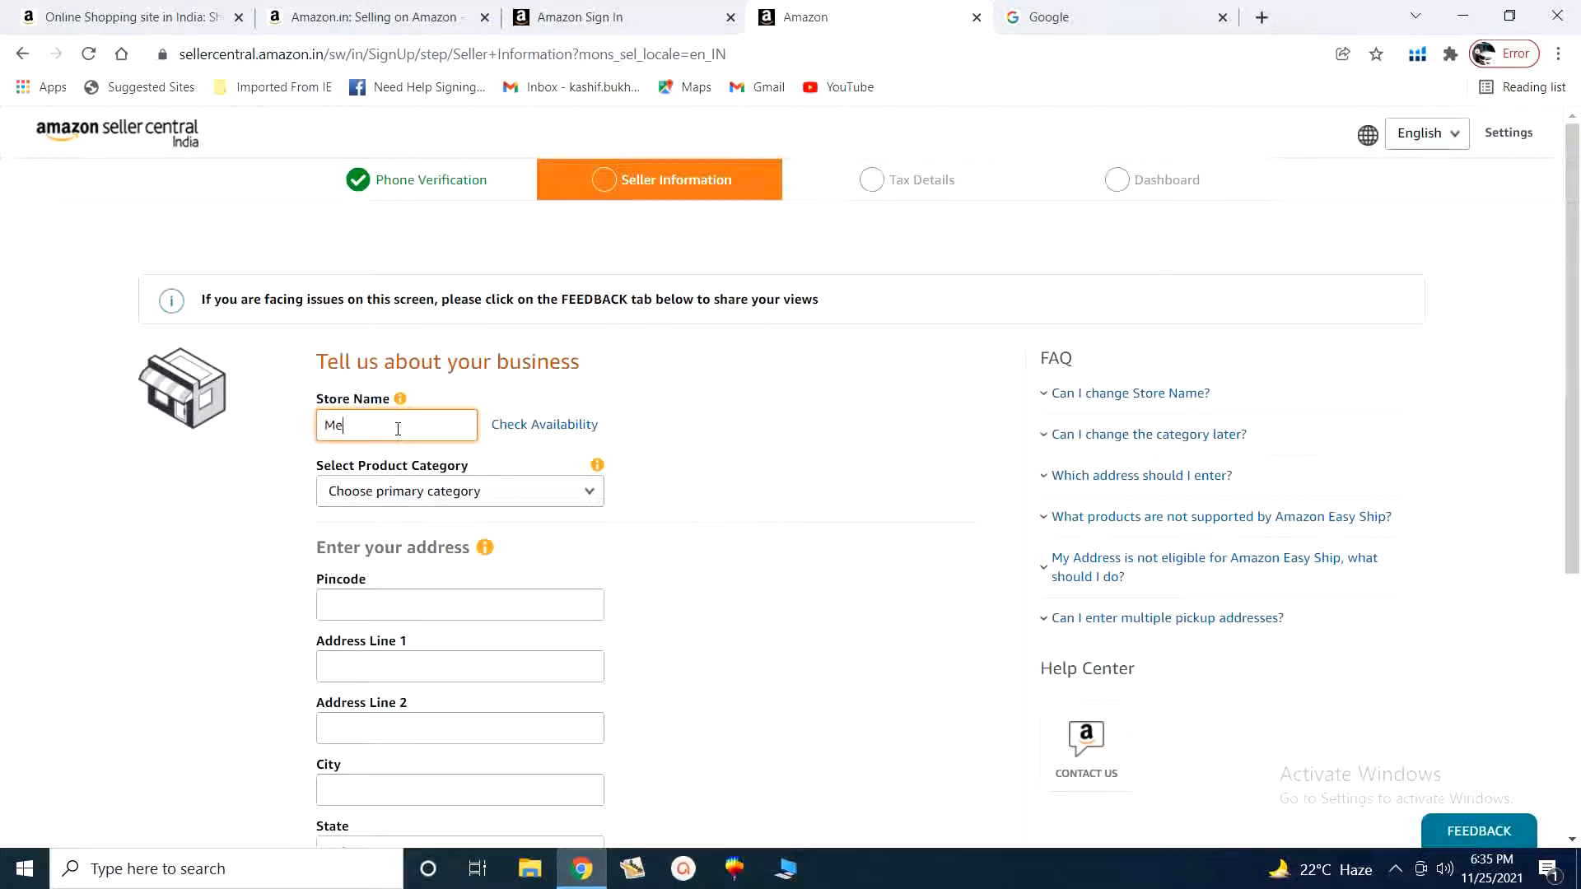
{"action": "type", "text": "lthk"}
{"action": "left_click", "coordinate": [518, 494]}
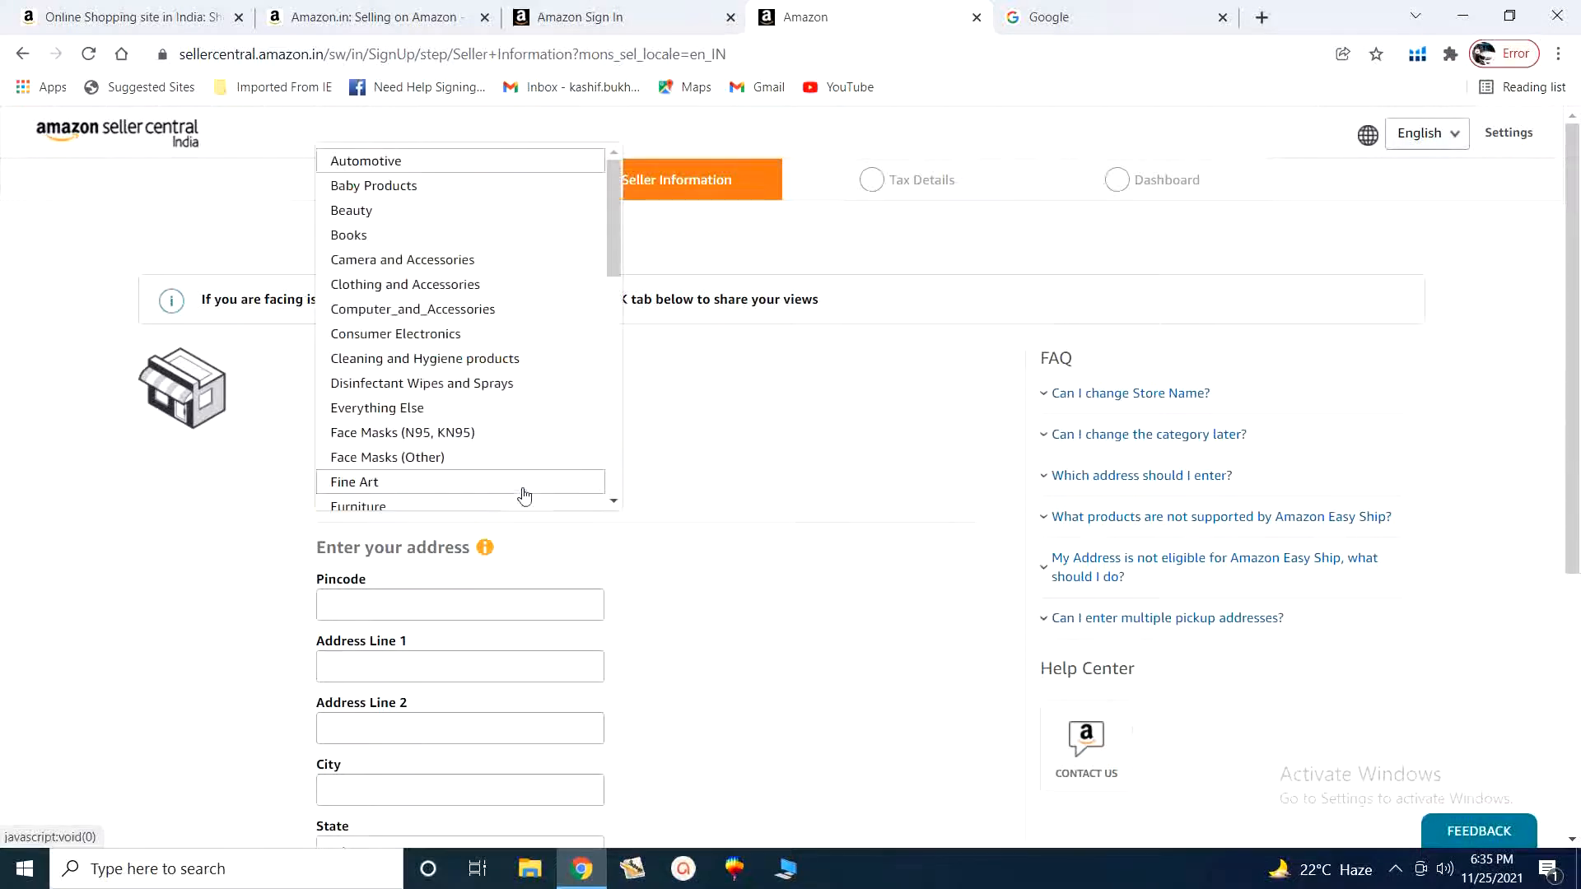
{"action": "scroll", "coordinate": [509, 321], "scroll_direction": "down", "scroll_amount": 1}
{"action": "scroll", "coordinate": [509, 321], "scroll_direction": "down", "scroll_amount": 10}
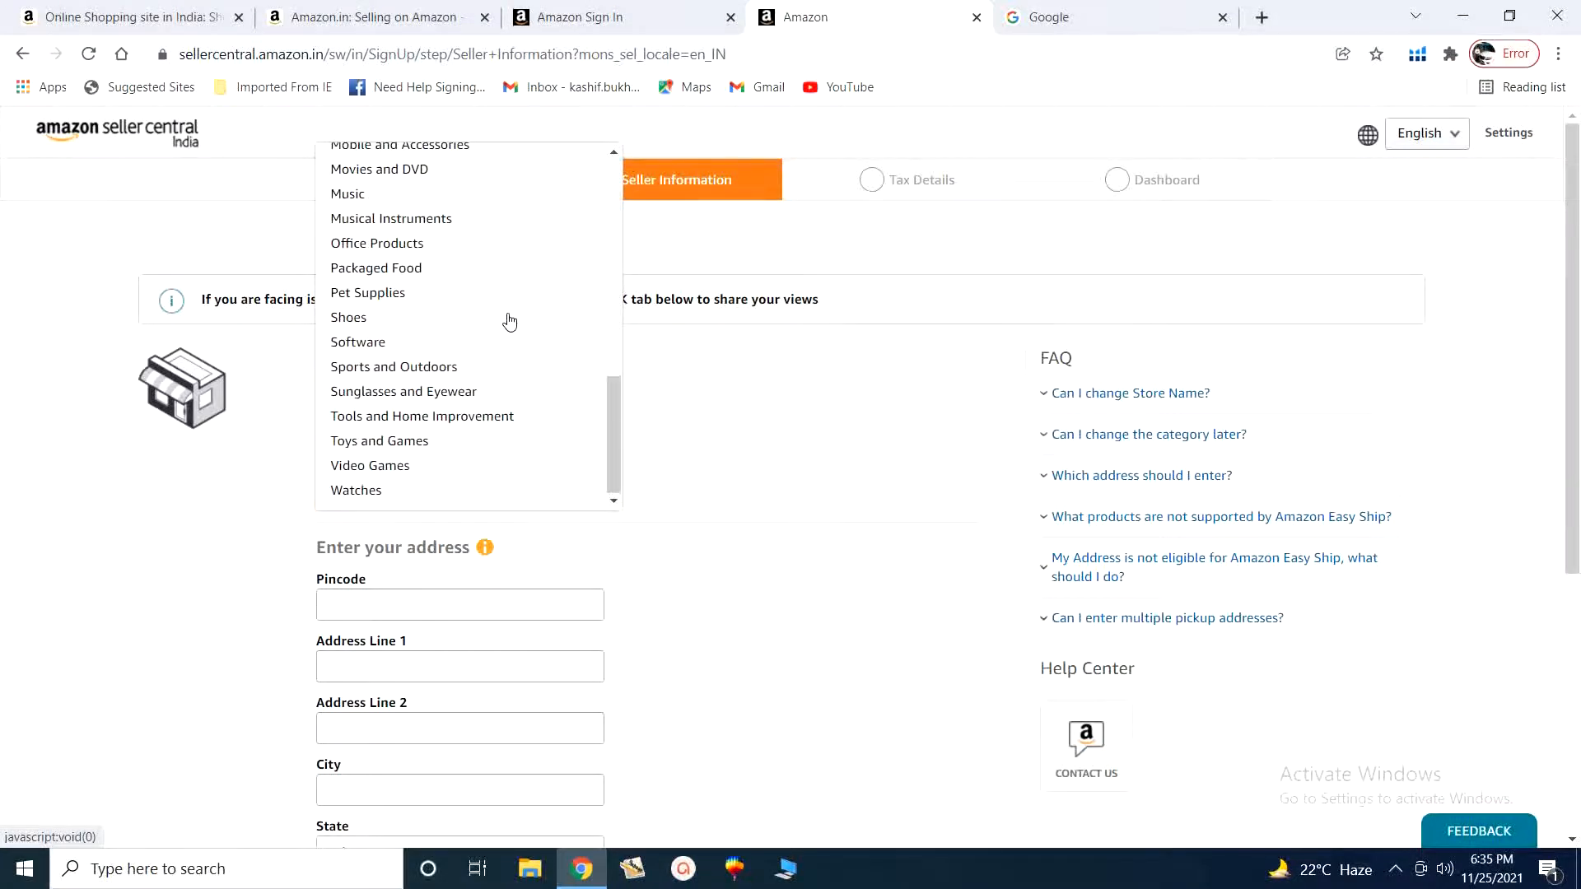
{"action": "scroll", "coordinate": [513, 328], "scroll_direction": "up", "scroll_amount": 3}
{"action": "left_click_drag", "start_coordinate": [610, 393], "coordinate": [621, 164]}
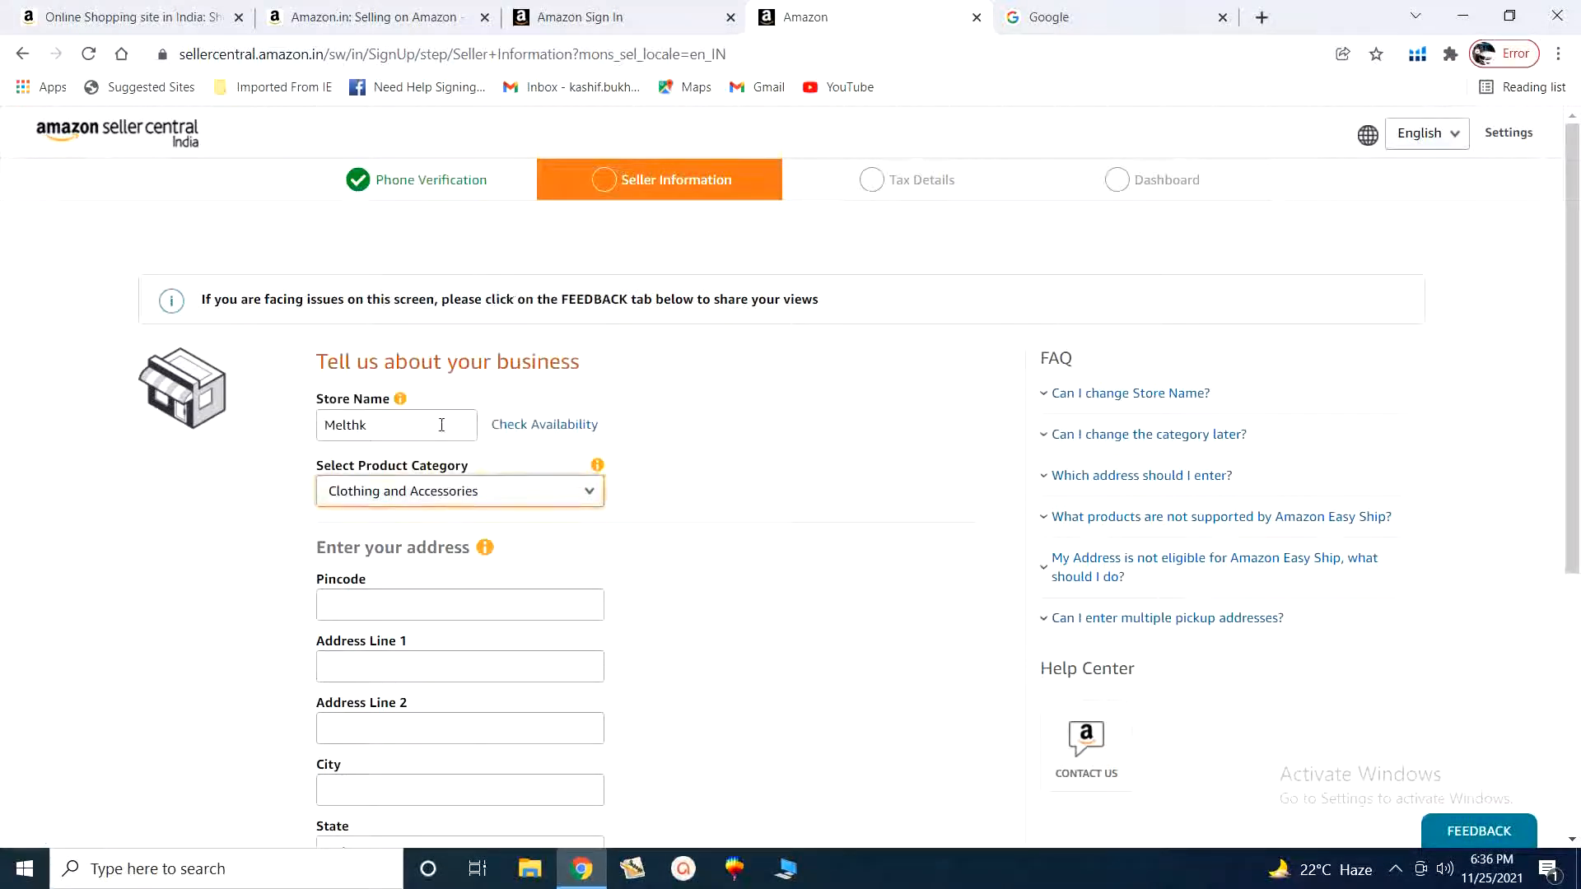
{"action": "scroll", "coordinate": [689, 603], "scroll_direction": "down", "scroll_amount": 1}
{"action": "scroll", "coordinate": [688, 604], "scroll_direction": "down", "scroll_amount": 1}
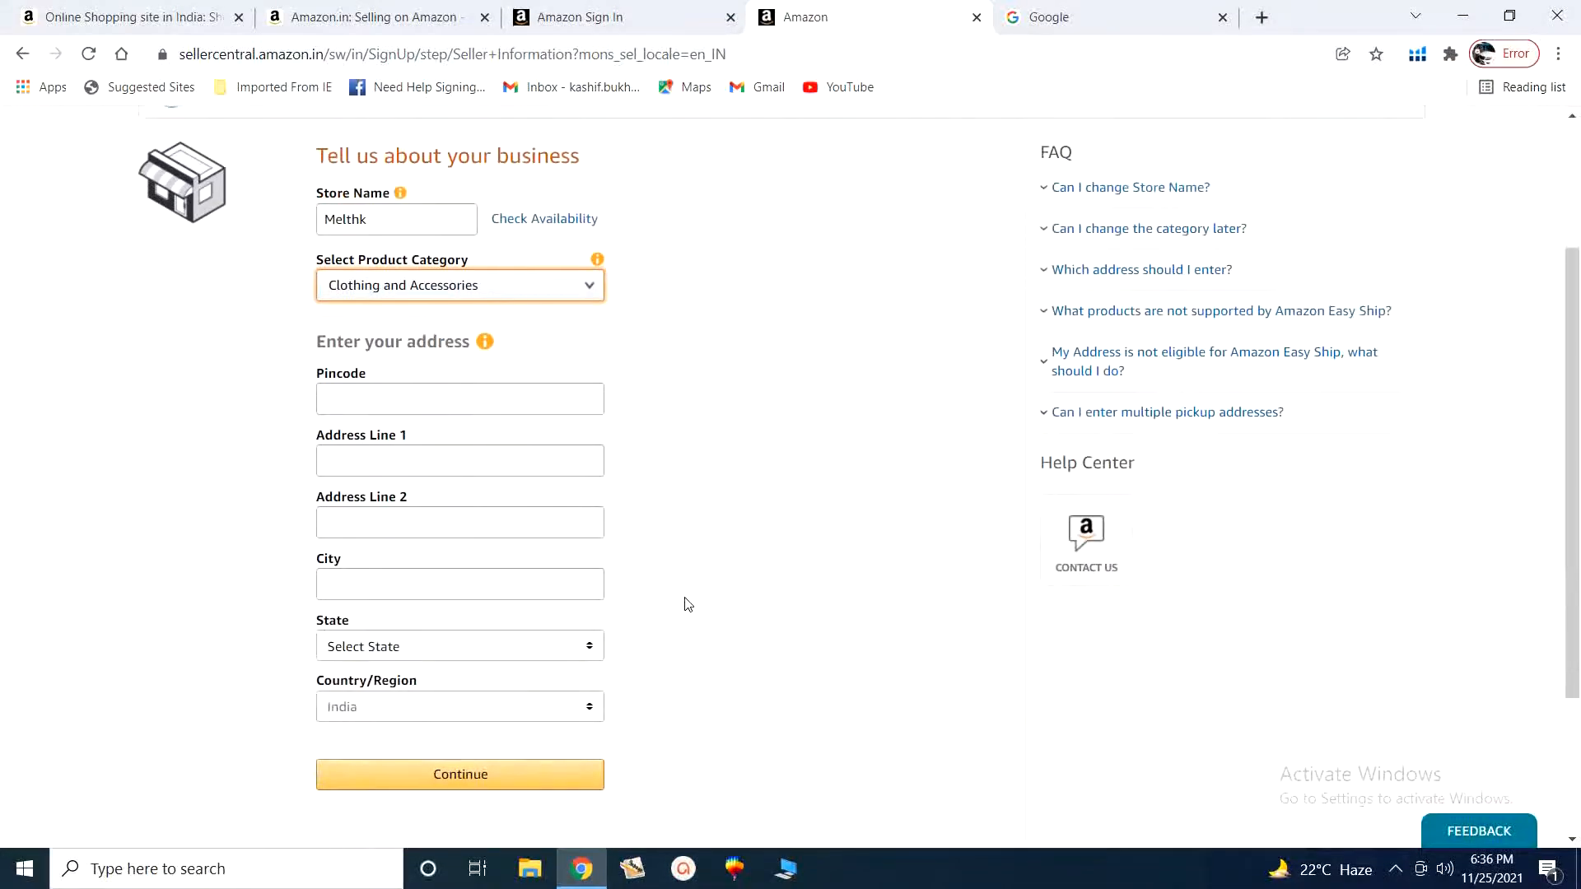
{"action": "left_click", "coordinate": [462, 403]}
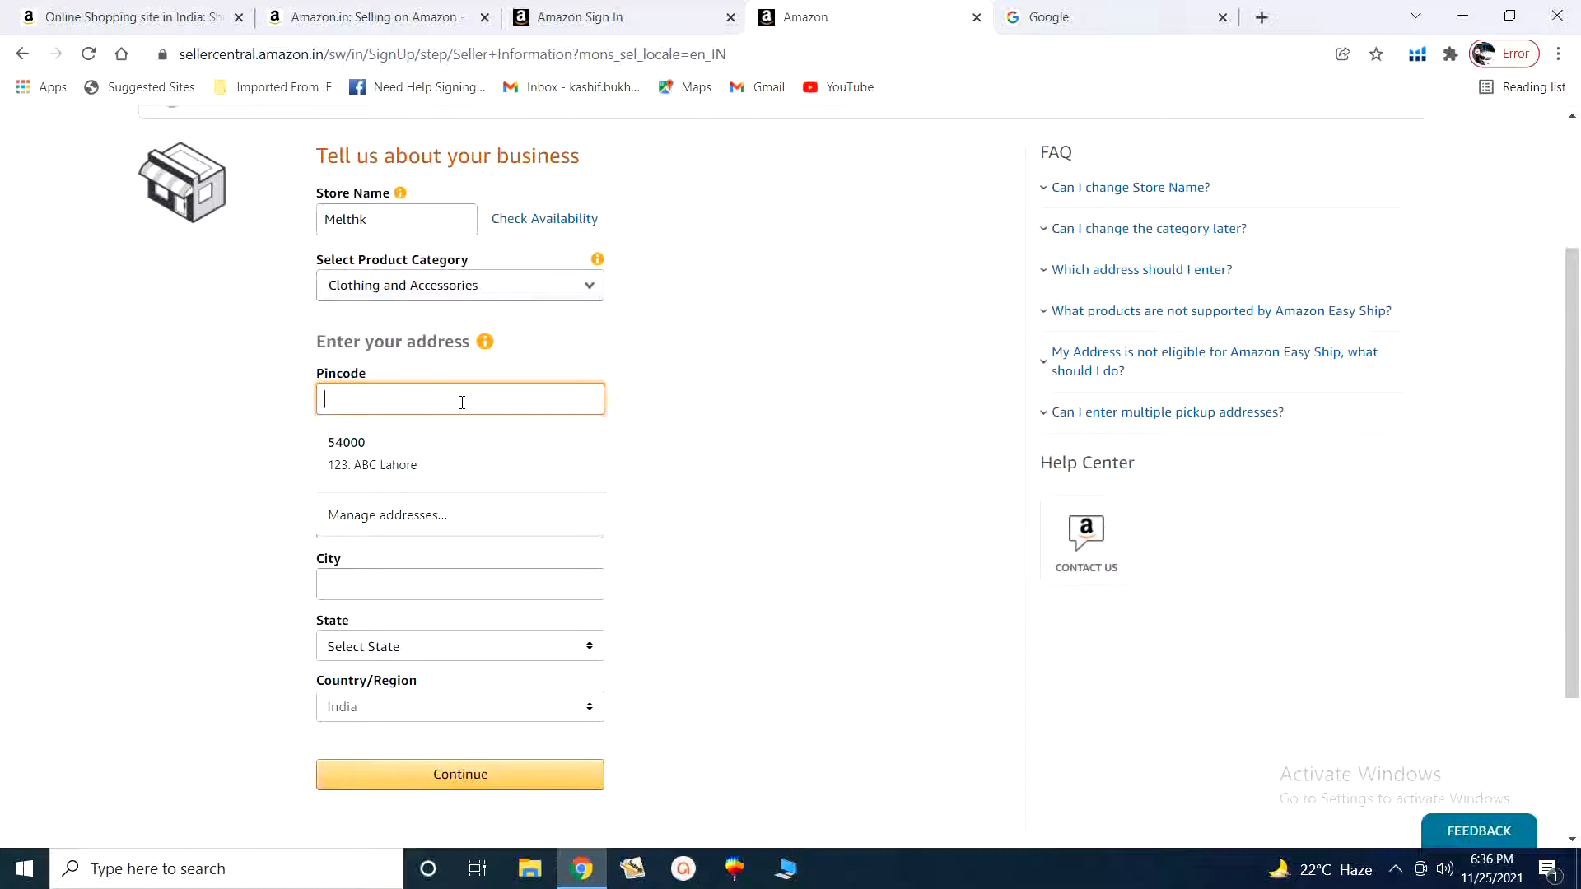
Enter pincode 400005 and the business street address in Address Line 1
{"action": "type", "text": "400"}
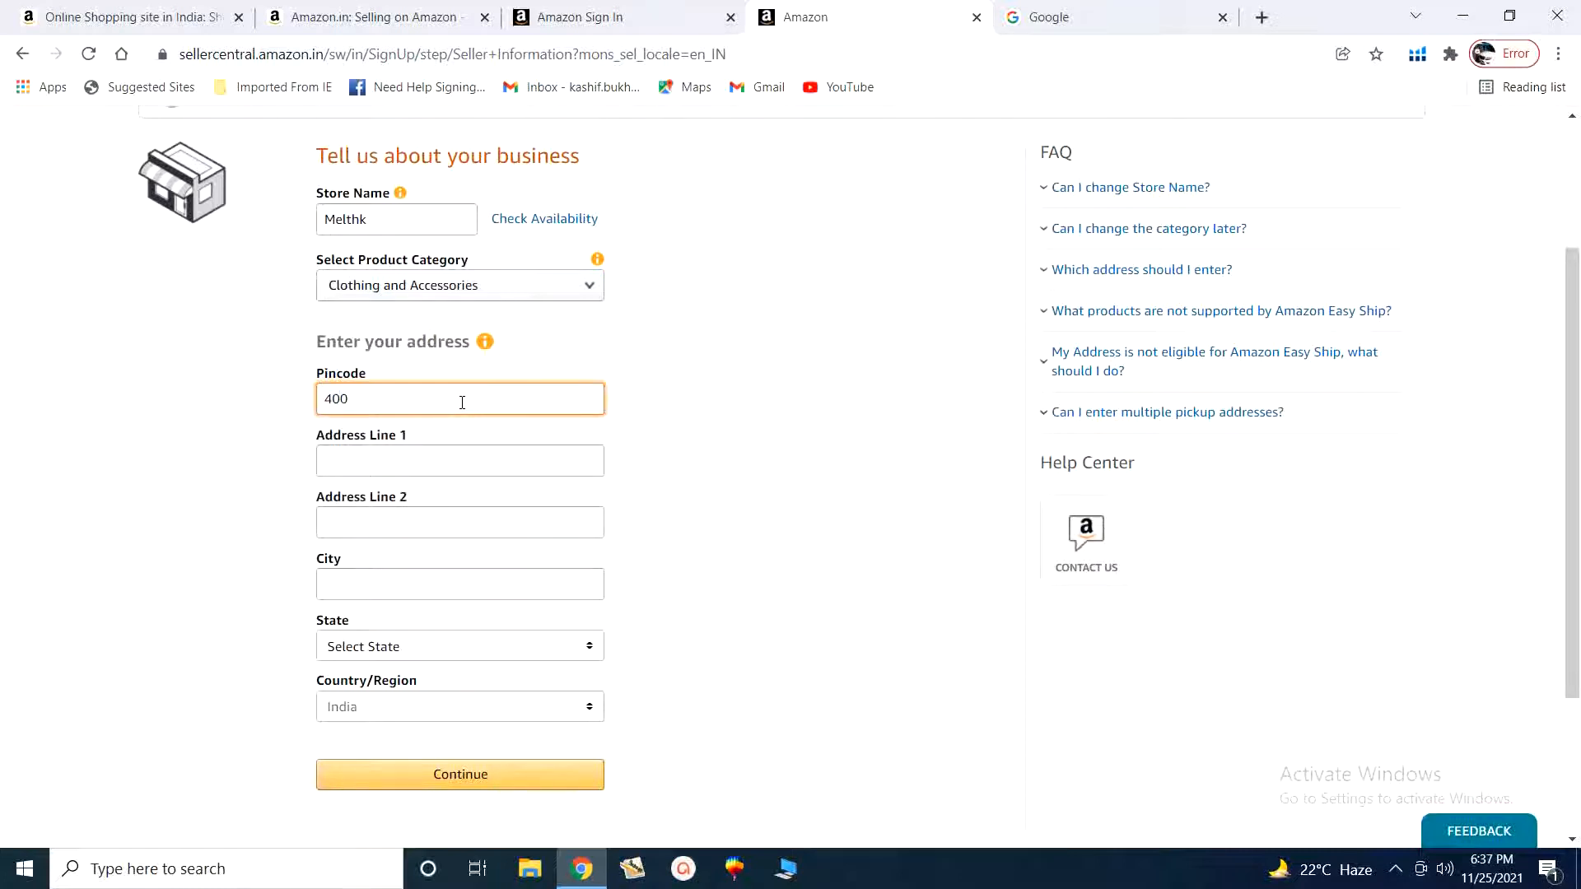
{"action": "type", "text": "005"}
{"action": "left_click", "coordinate": [372, 465]}
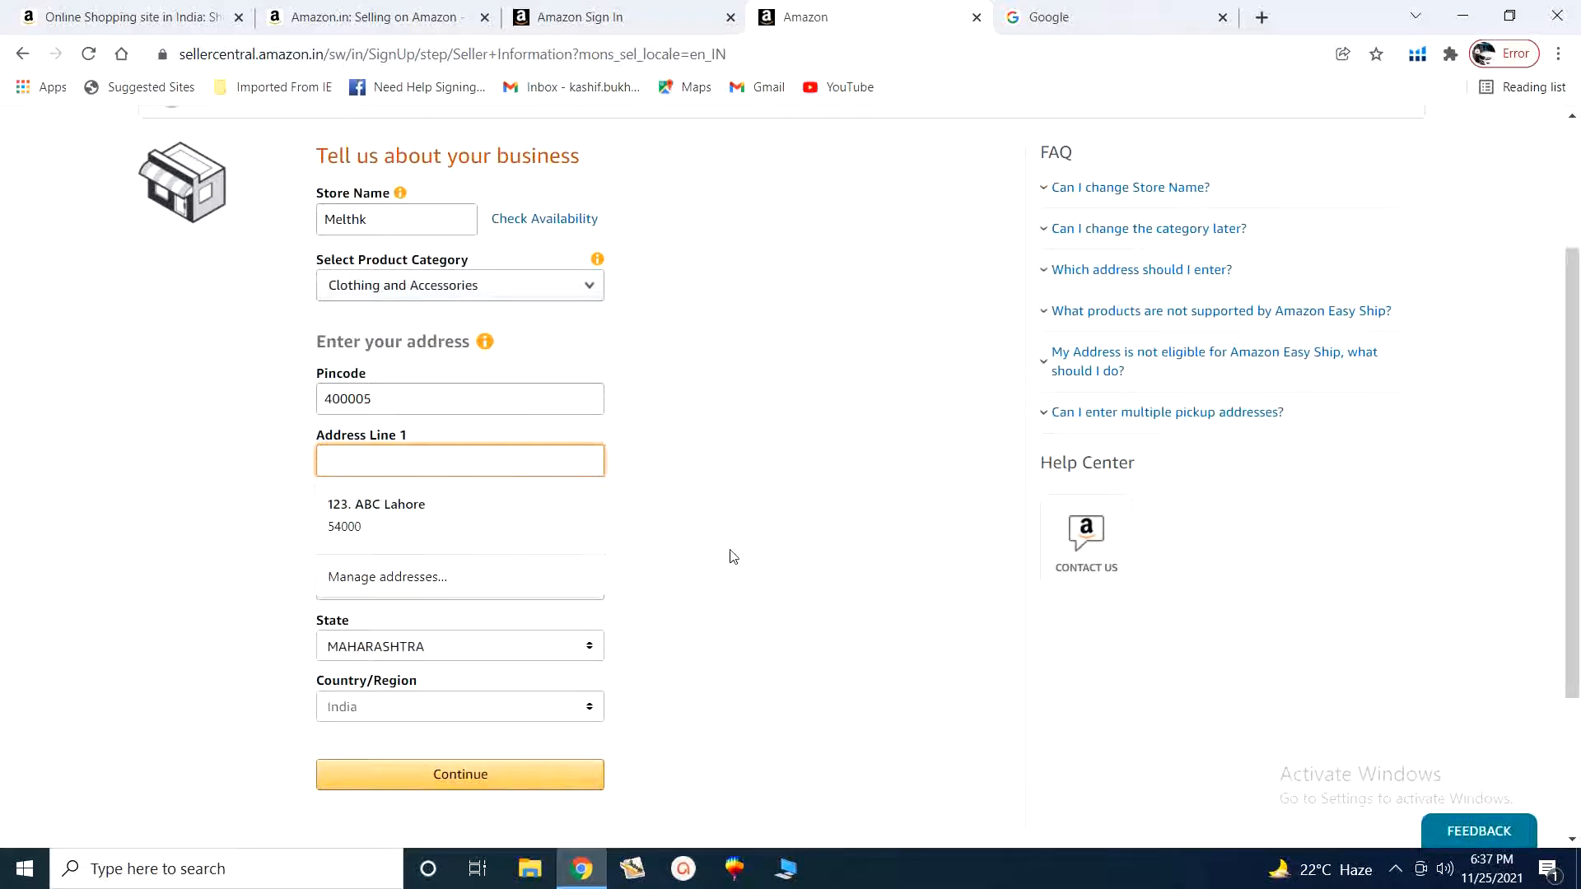
{"action": "type", "text": "Mu"}
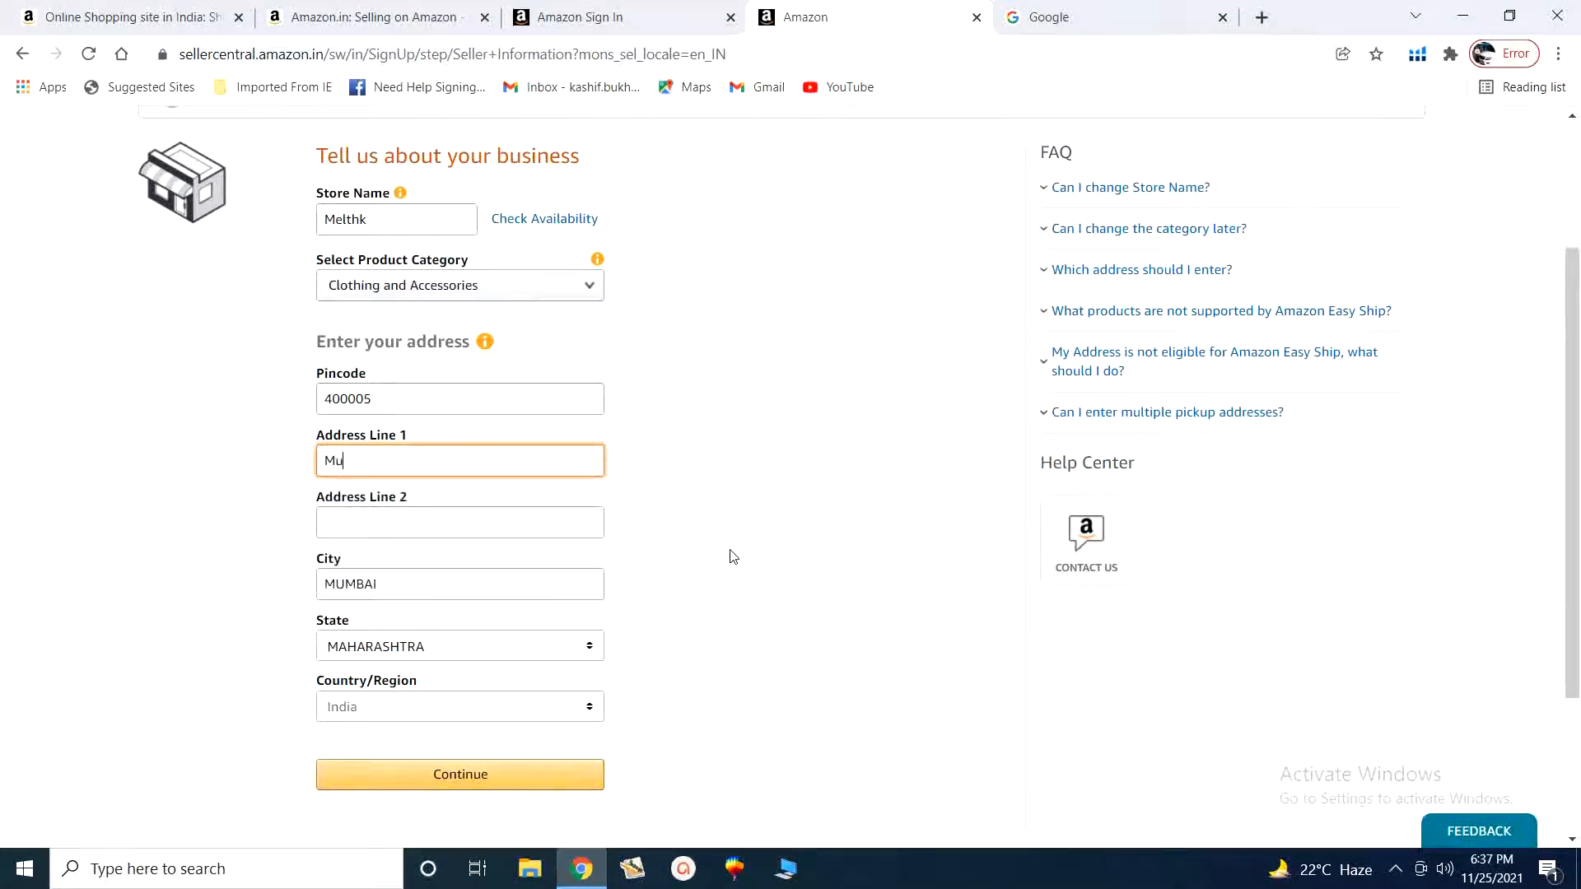
{"action": "type", "text": "mbai city MH; 400005"}
Copy the Address Line 1 text and paste it into Address Line 2
{"action": "left_click", "coordinate": [541, 518]}
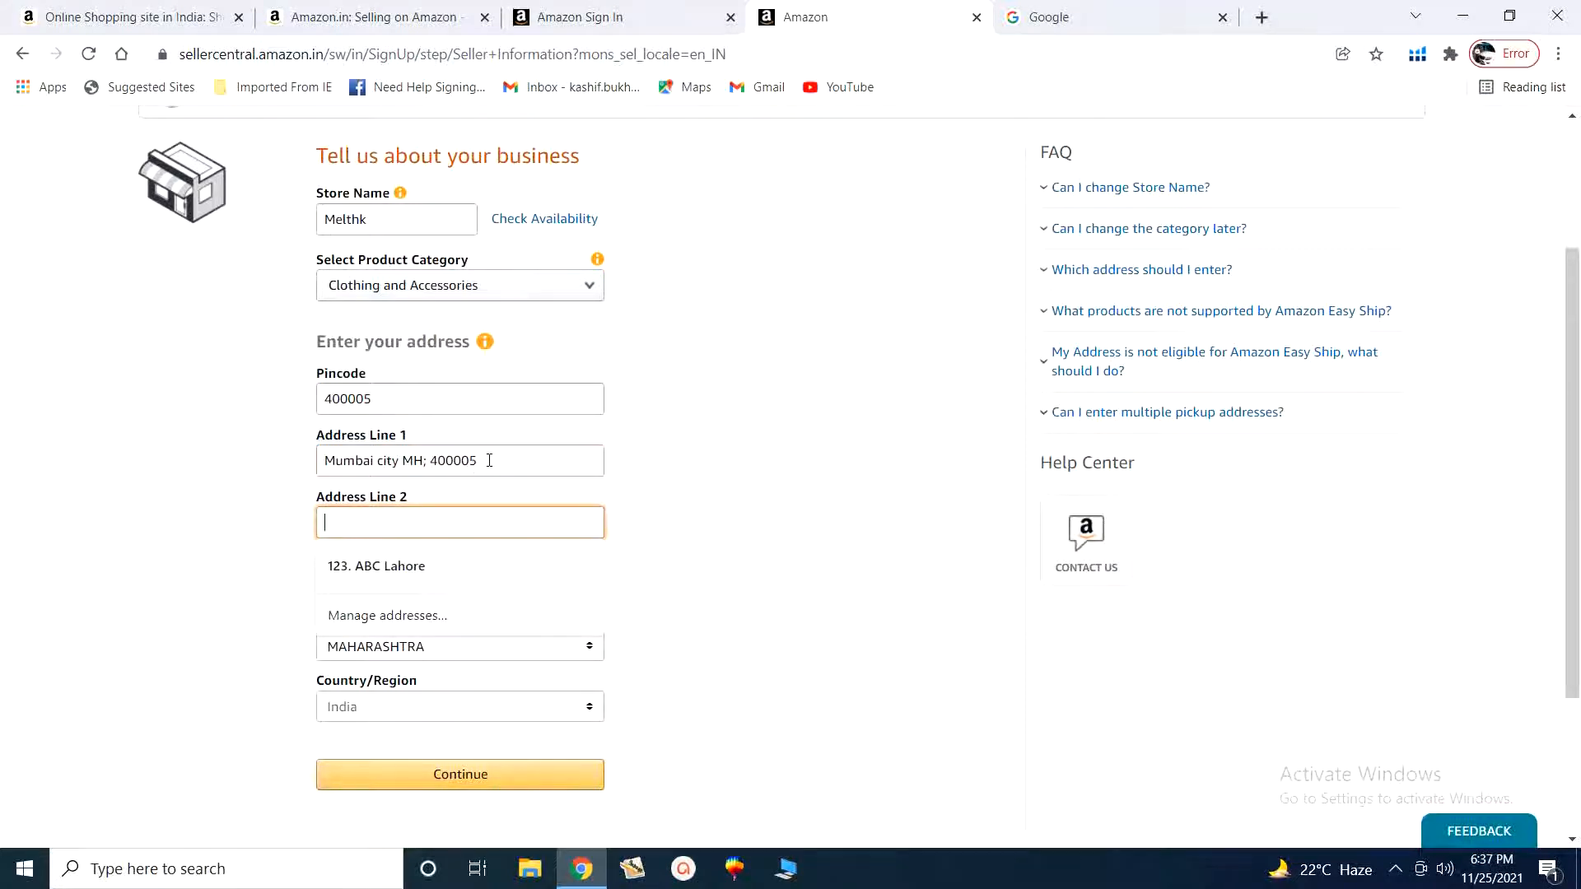
{"action": "left_click_drag", "start_coordinate": [490, 461], "coordinate": [328, 470]}
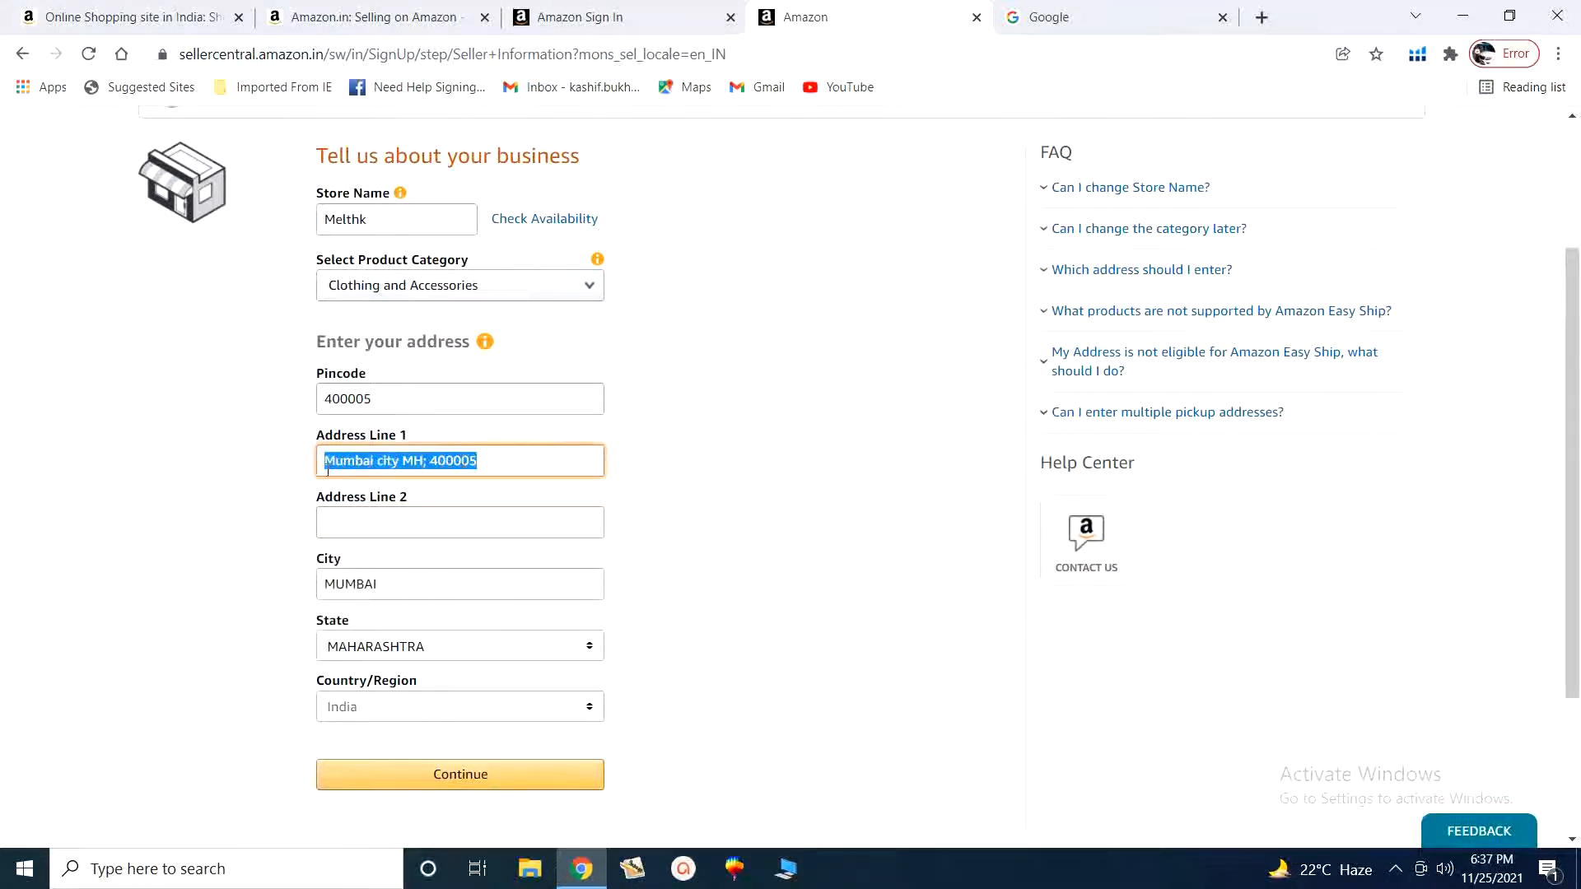
{"action": "right_click", "coordinate": [338, 461]}
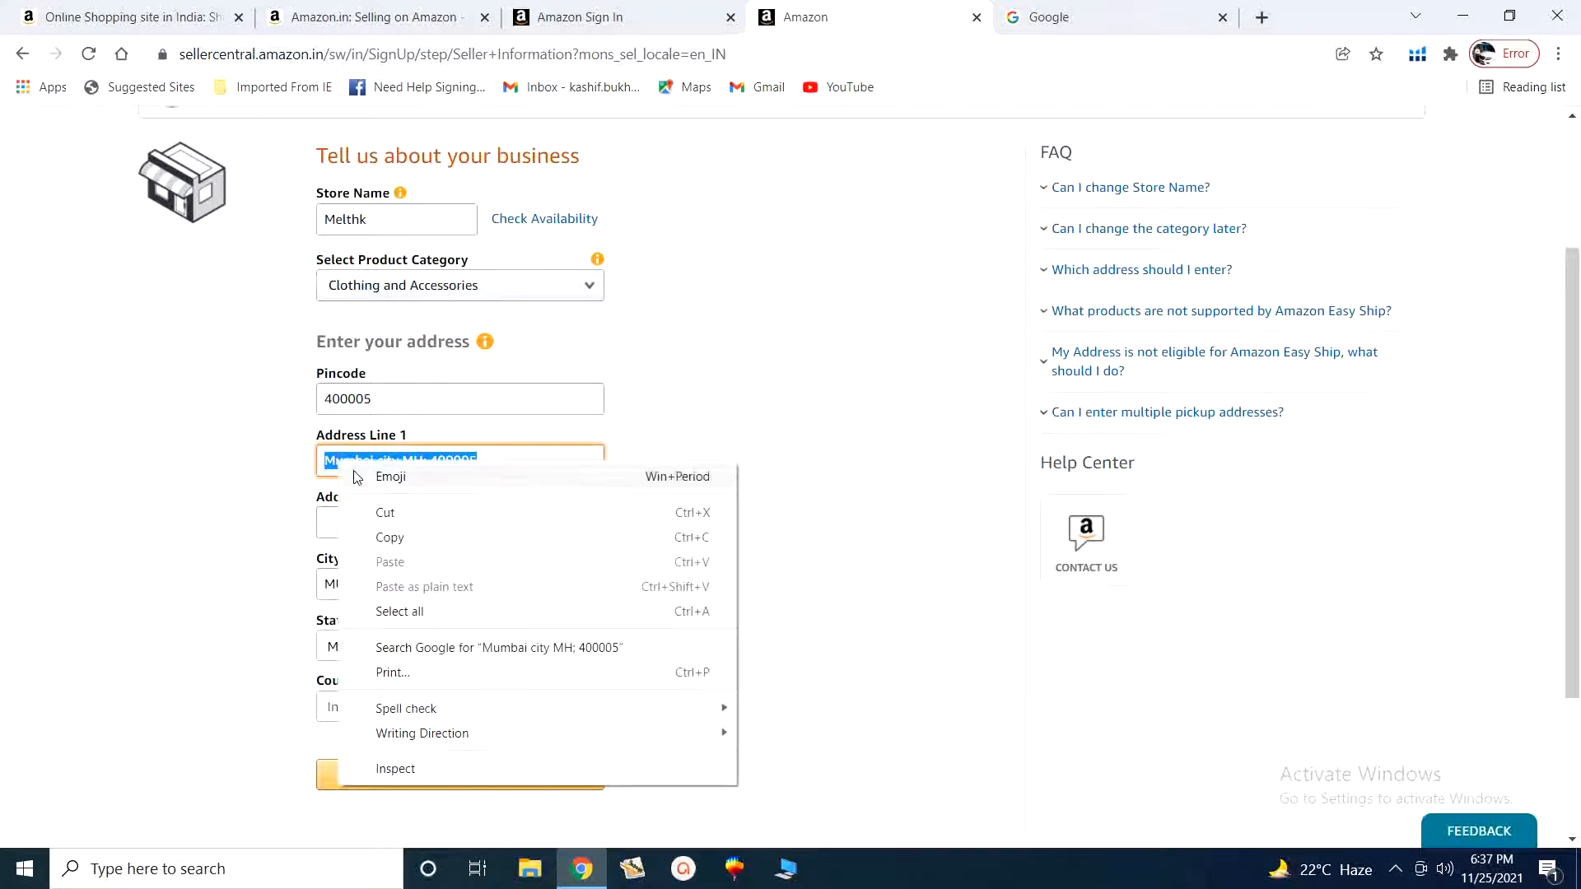
{"action": "left_click", "coordinate": [390, 540]}
{"action": "left_click", "coordinate": [383, 527]}
{"action": "right_click", "coordinate": [387, 527]}
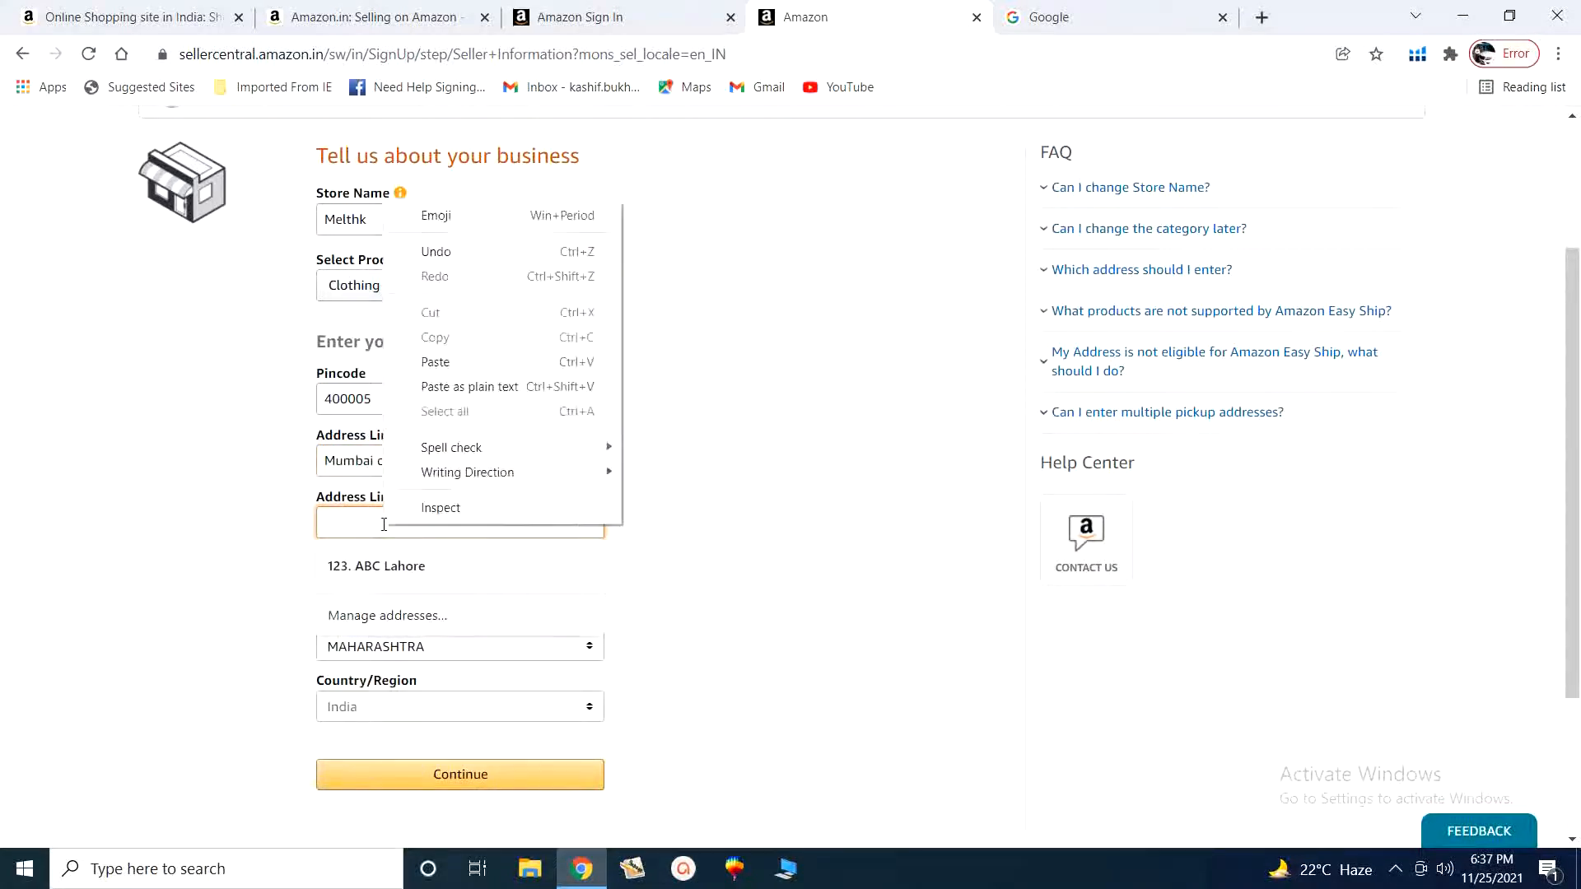
{"action": "left_click", "coordinate": [429, 363]}
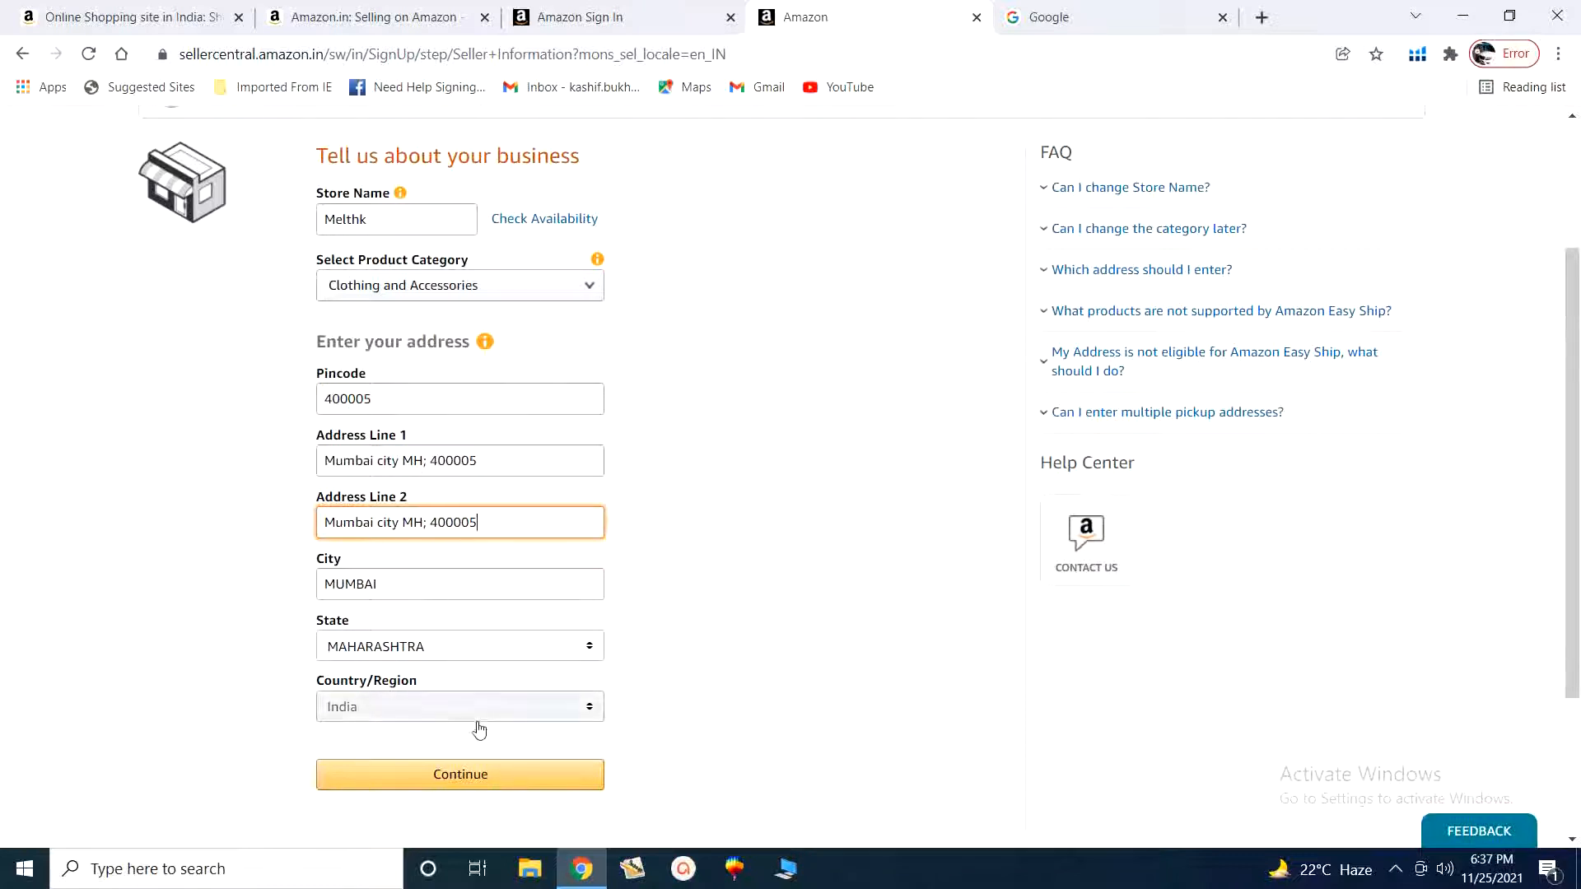
Save the address, choose Fulfilment by Amazon (FBA) shipping, and submit with Next
{"action": "left_click", "coordinate": [485, 780]}
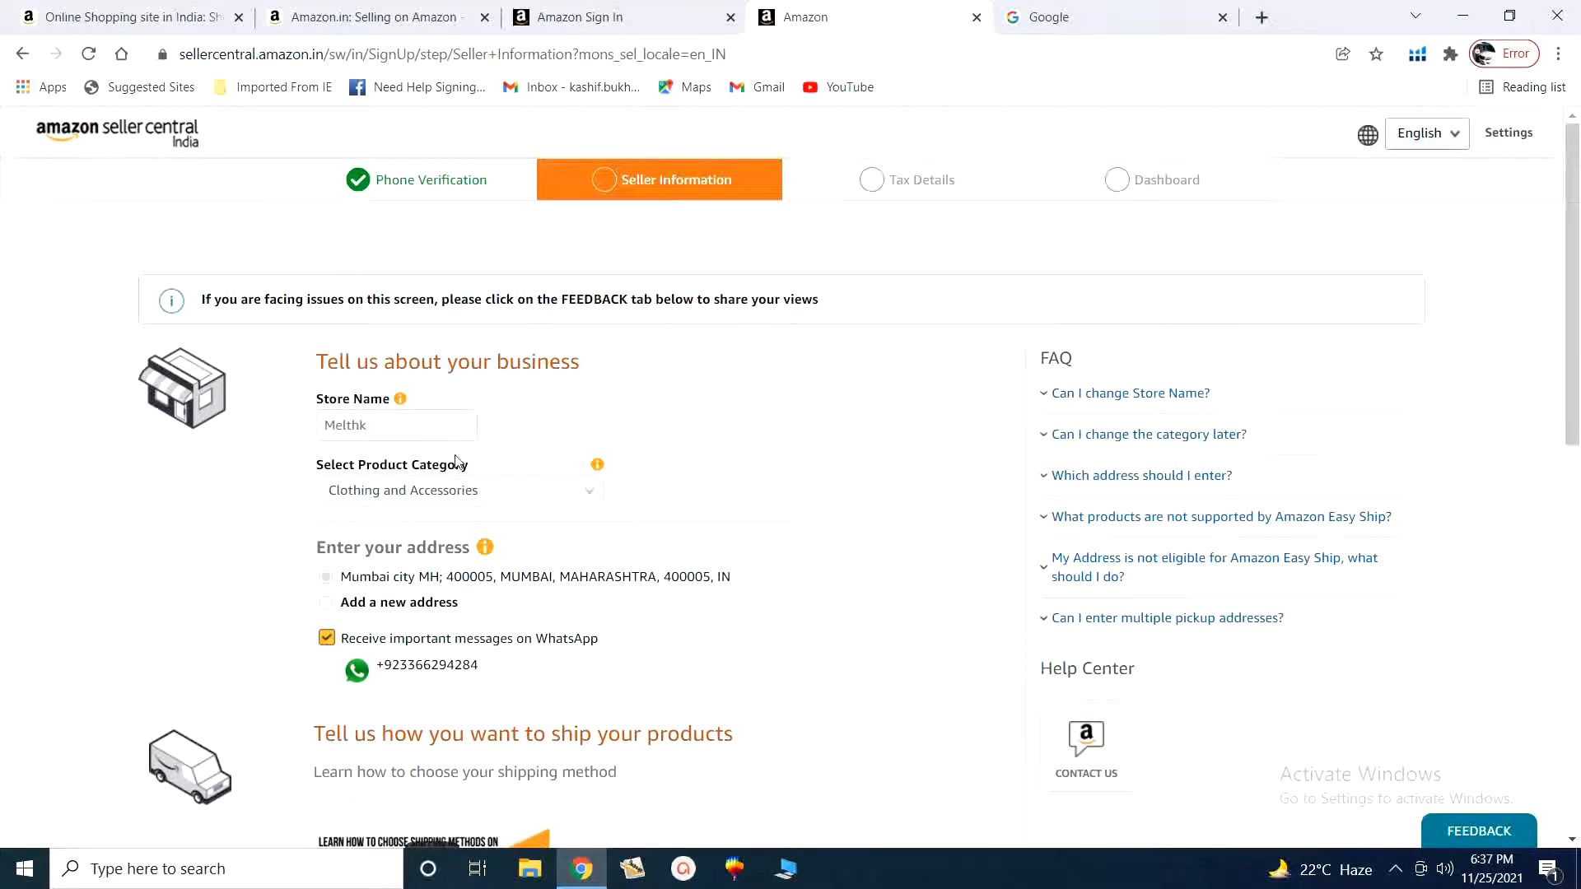
{"action": "scroll", "coordinate": [471, 480], "scroll_direction": "down", "scroll_amount": 2}
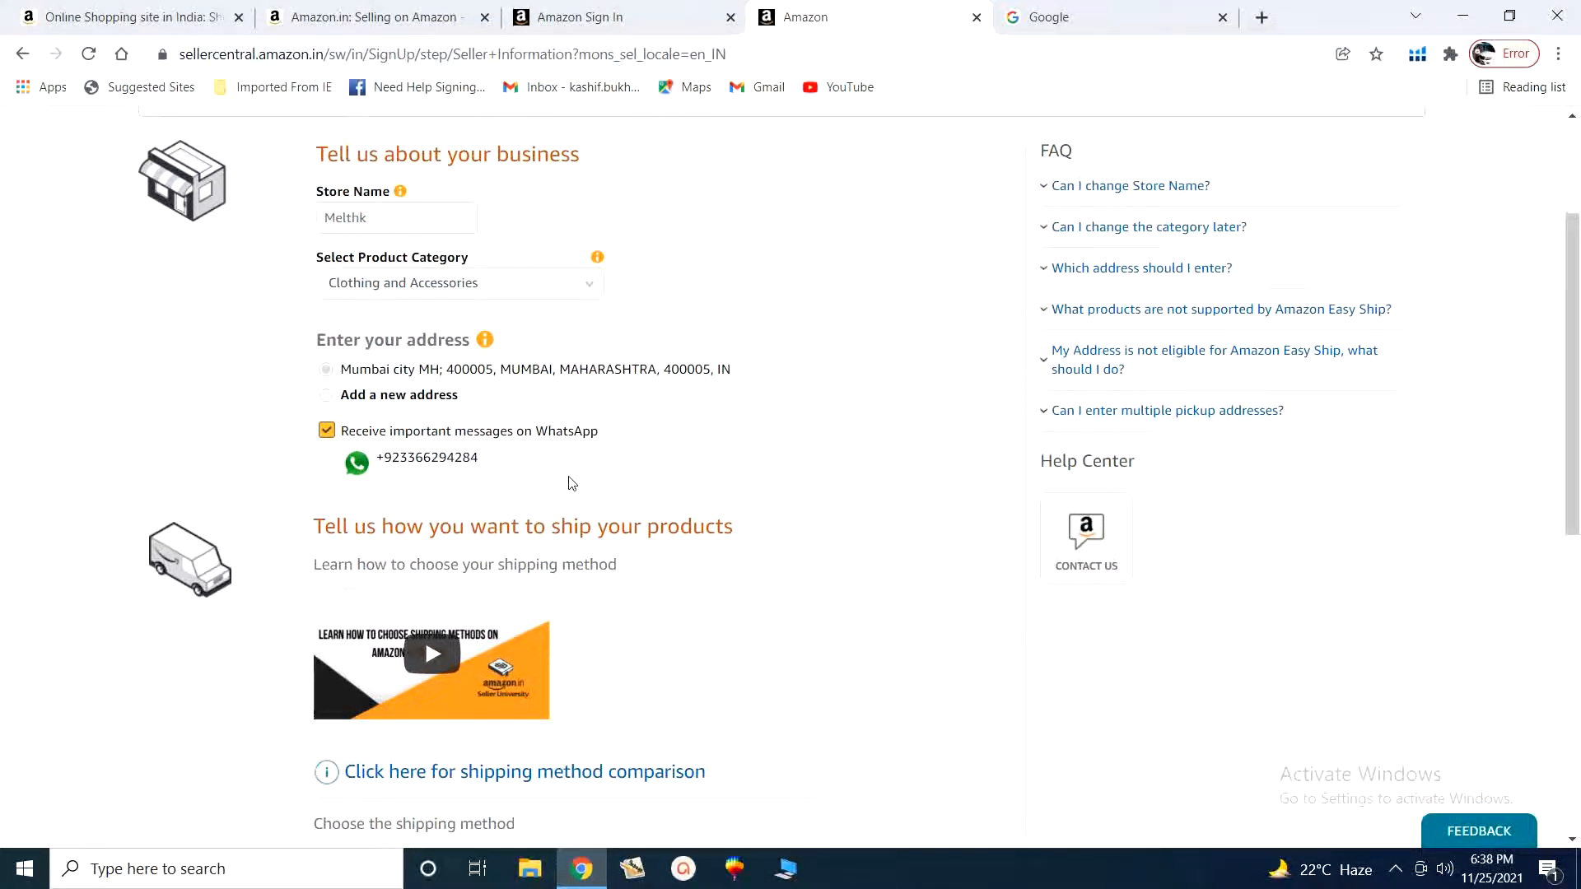
{"action": "scroll", "coordinate": [569, 483], "scroll_direction": "down", "scroll_amount": 4}
{"action": "scroll", "coordinate": [568, 483], "scroll_direction": "down", "scroll_amount": 1}
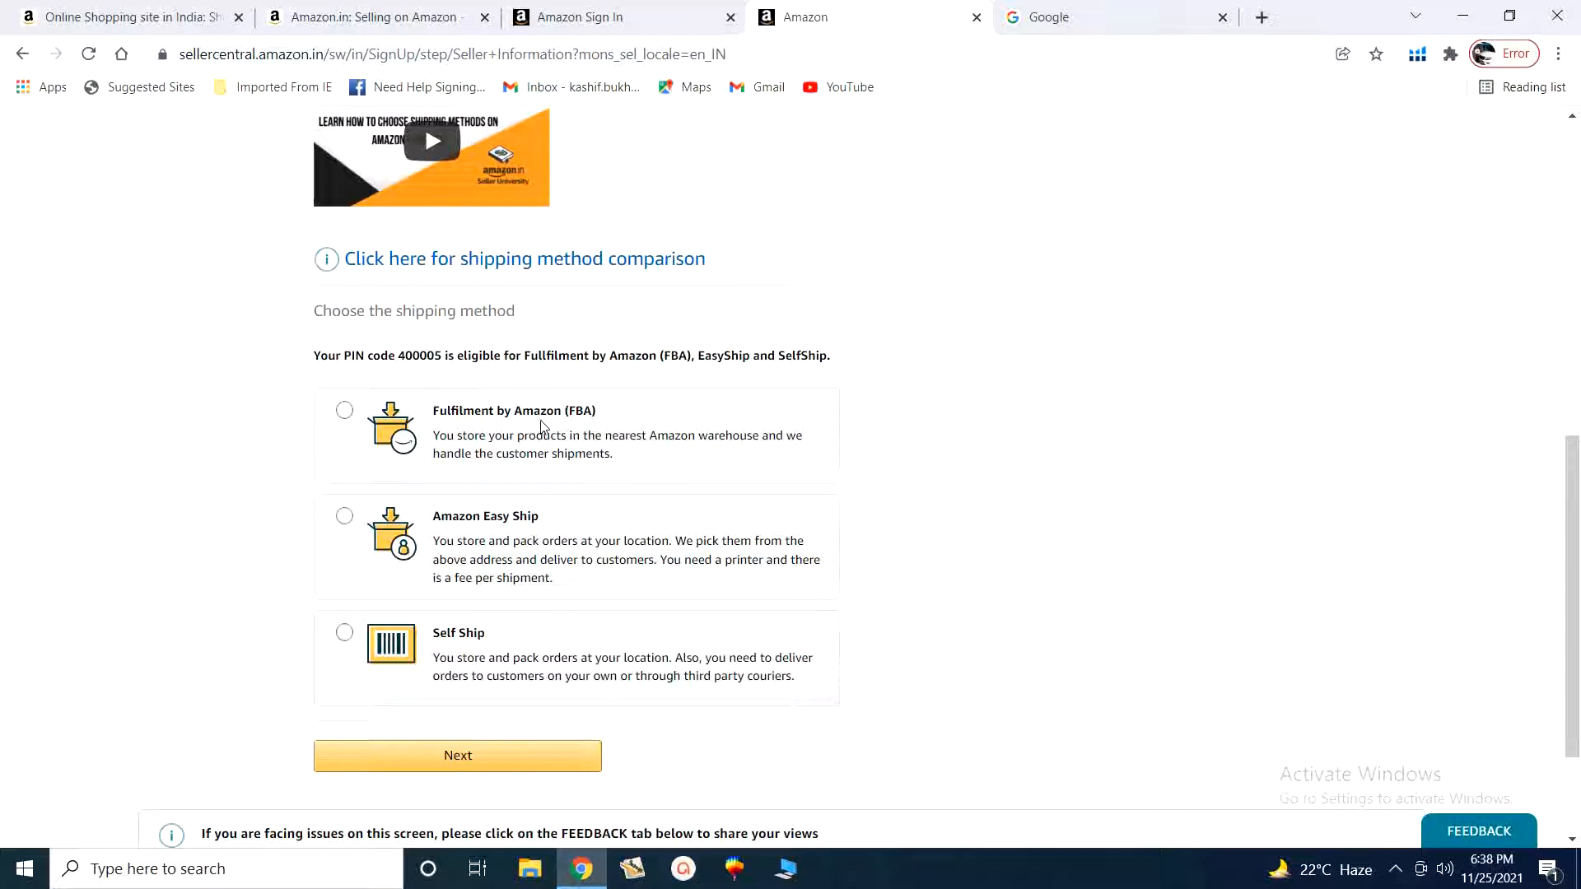
{"action": "left_click", "coordinate": [345, 411]}
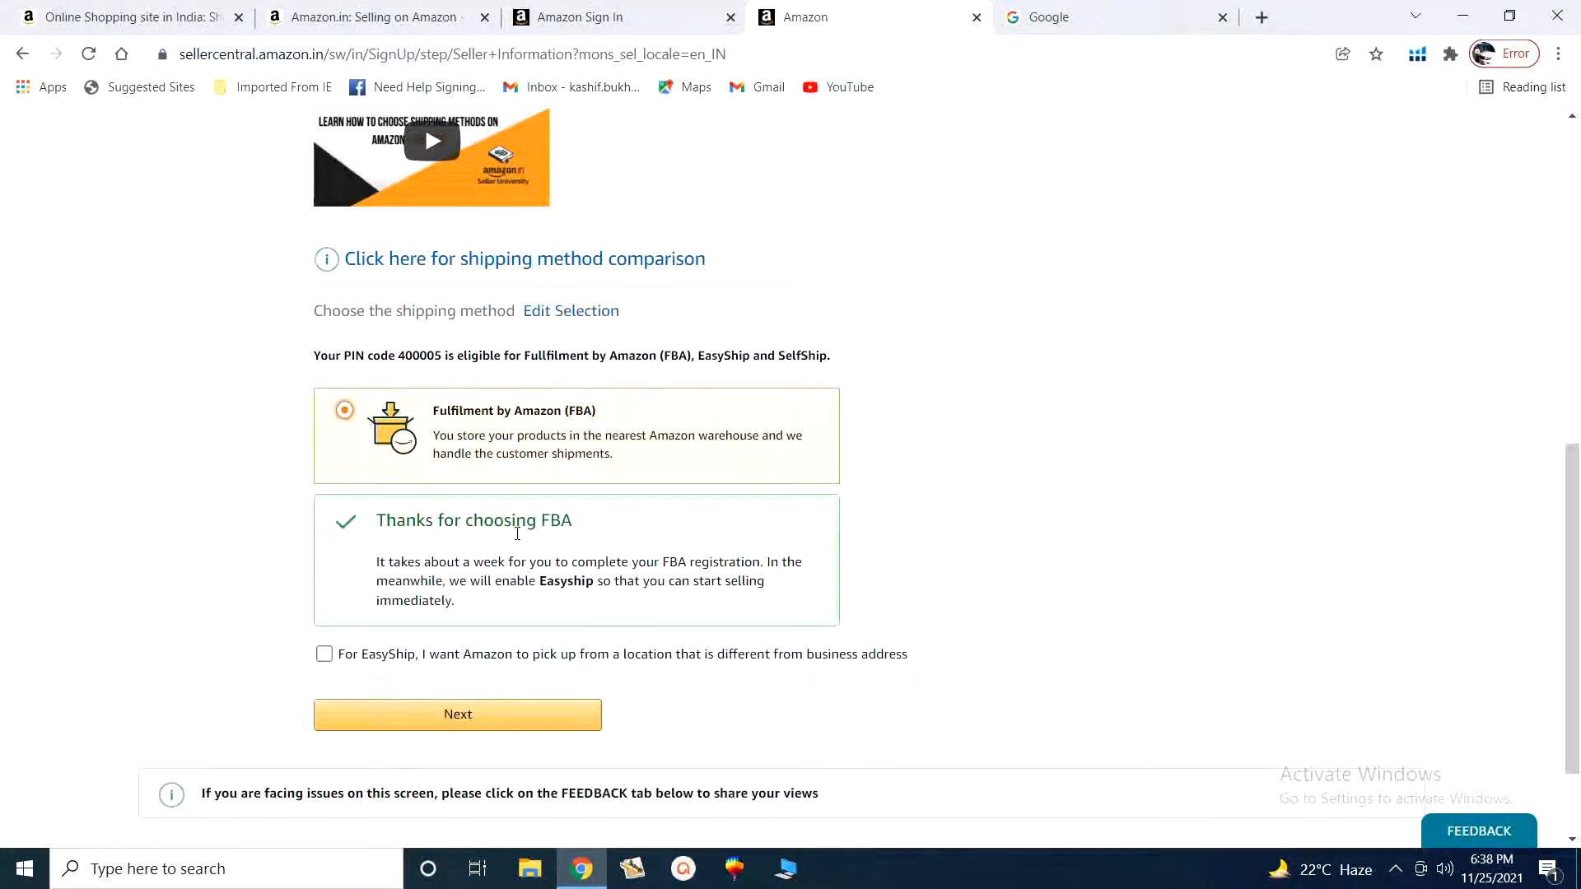
{"action": "left_click", "coordinate": [455, 725]}
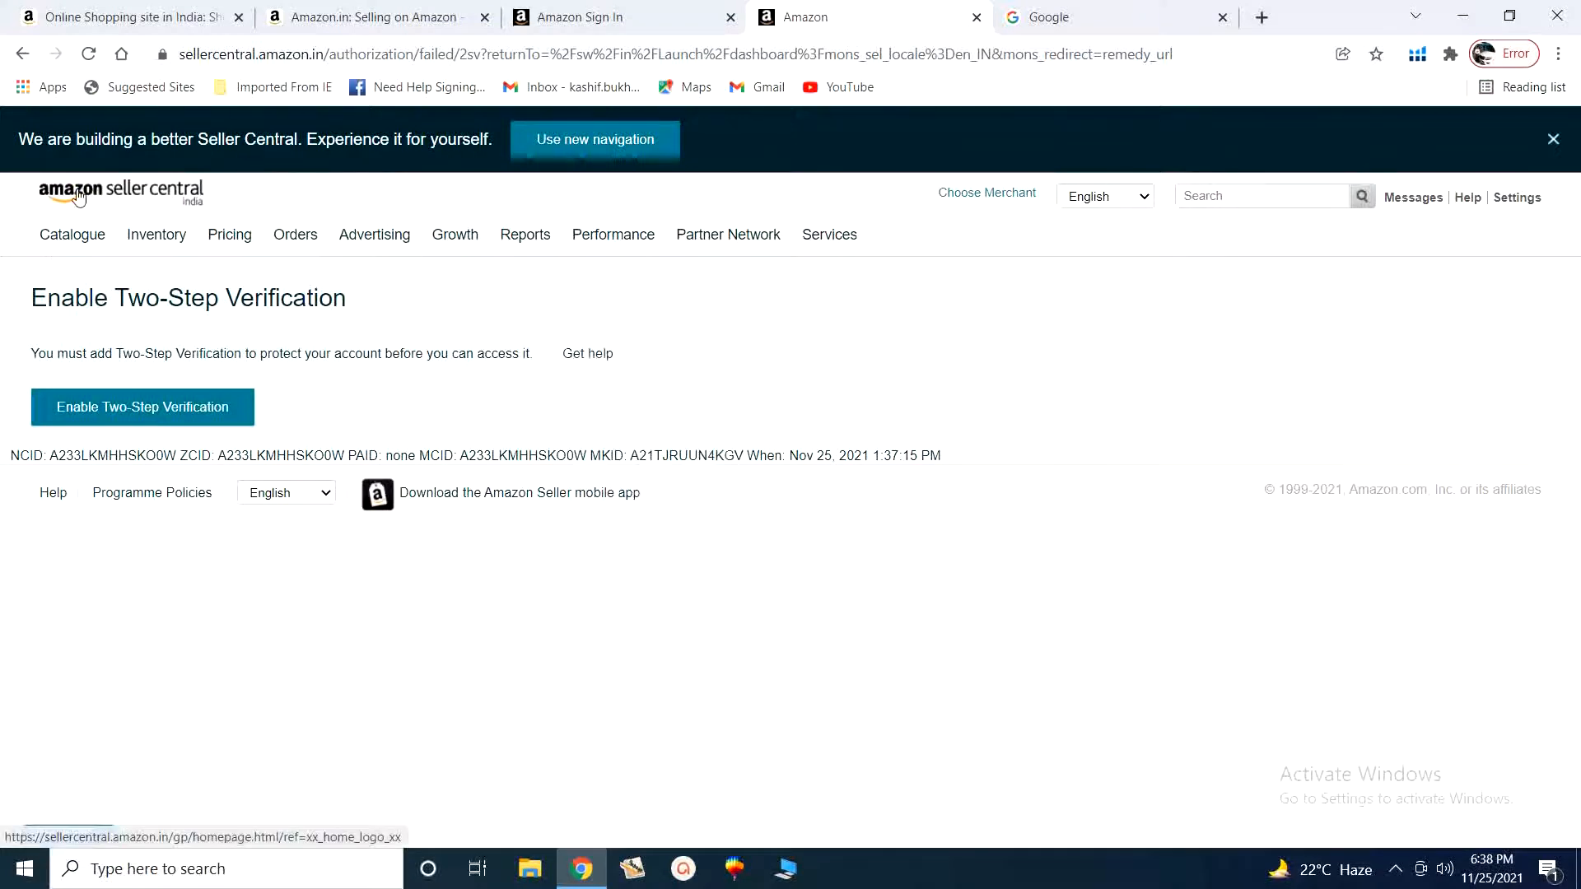
Wait while the Enable Two-Step Verification page loads
{"action": "mouse_move", "coordinate": [492, 253]}
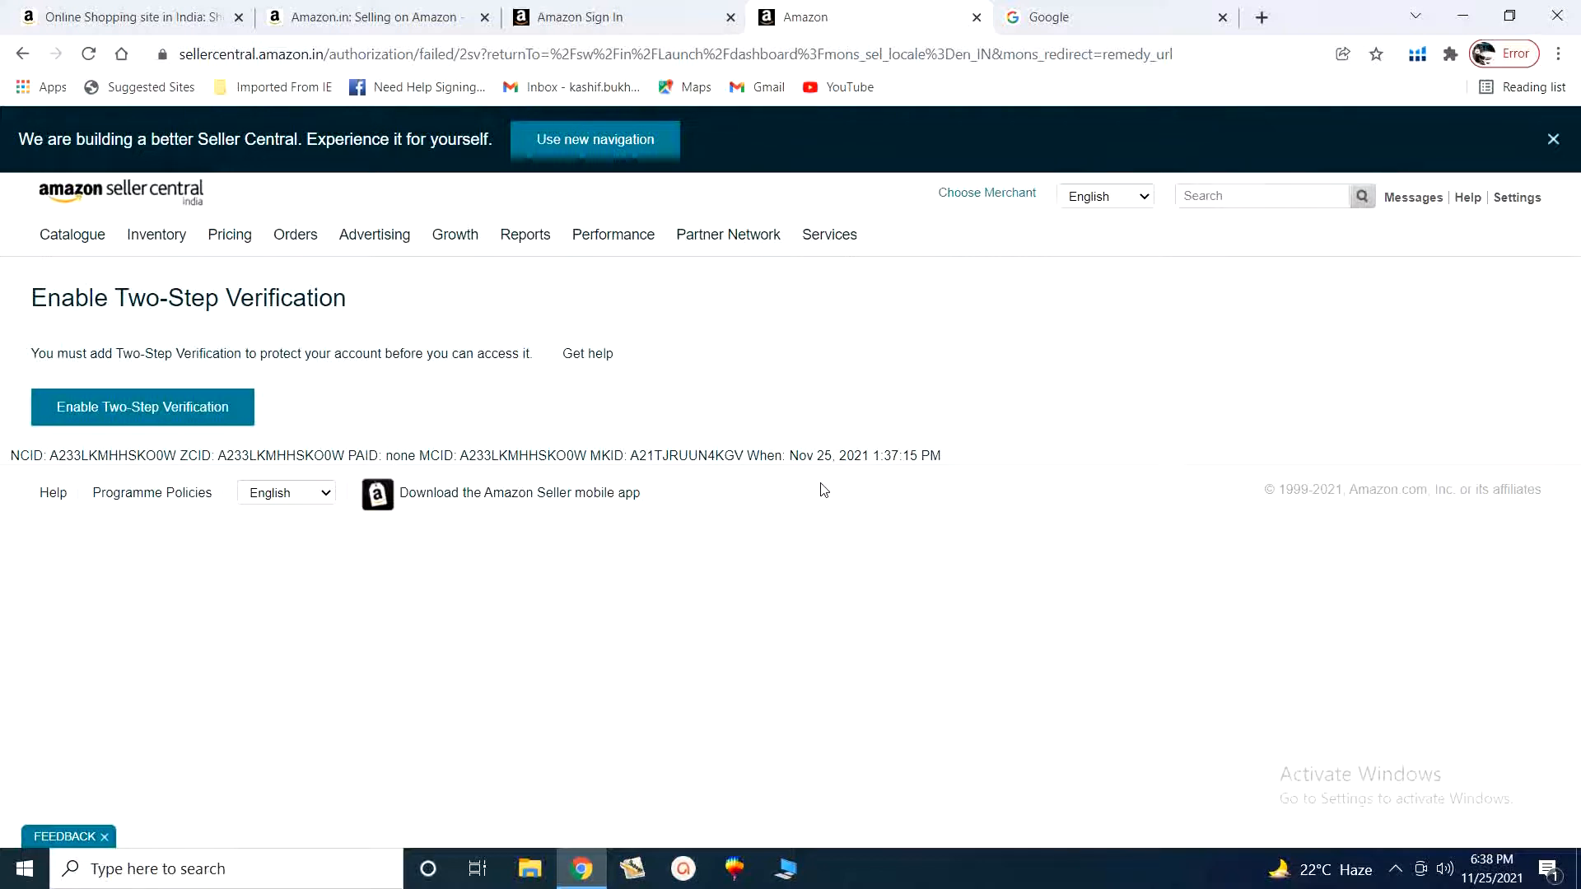
{"action": "mouse_move", "coordinate": [422, 254]}
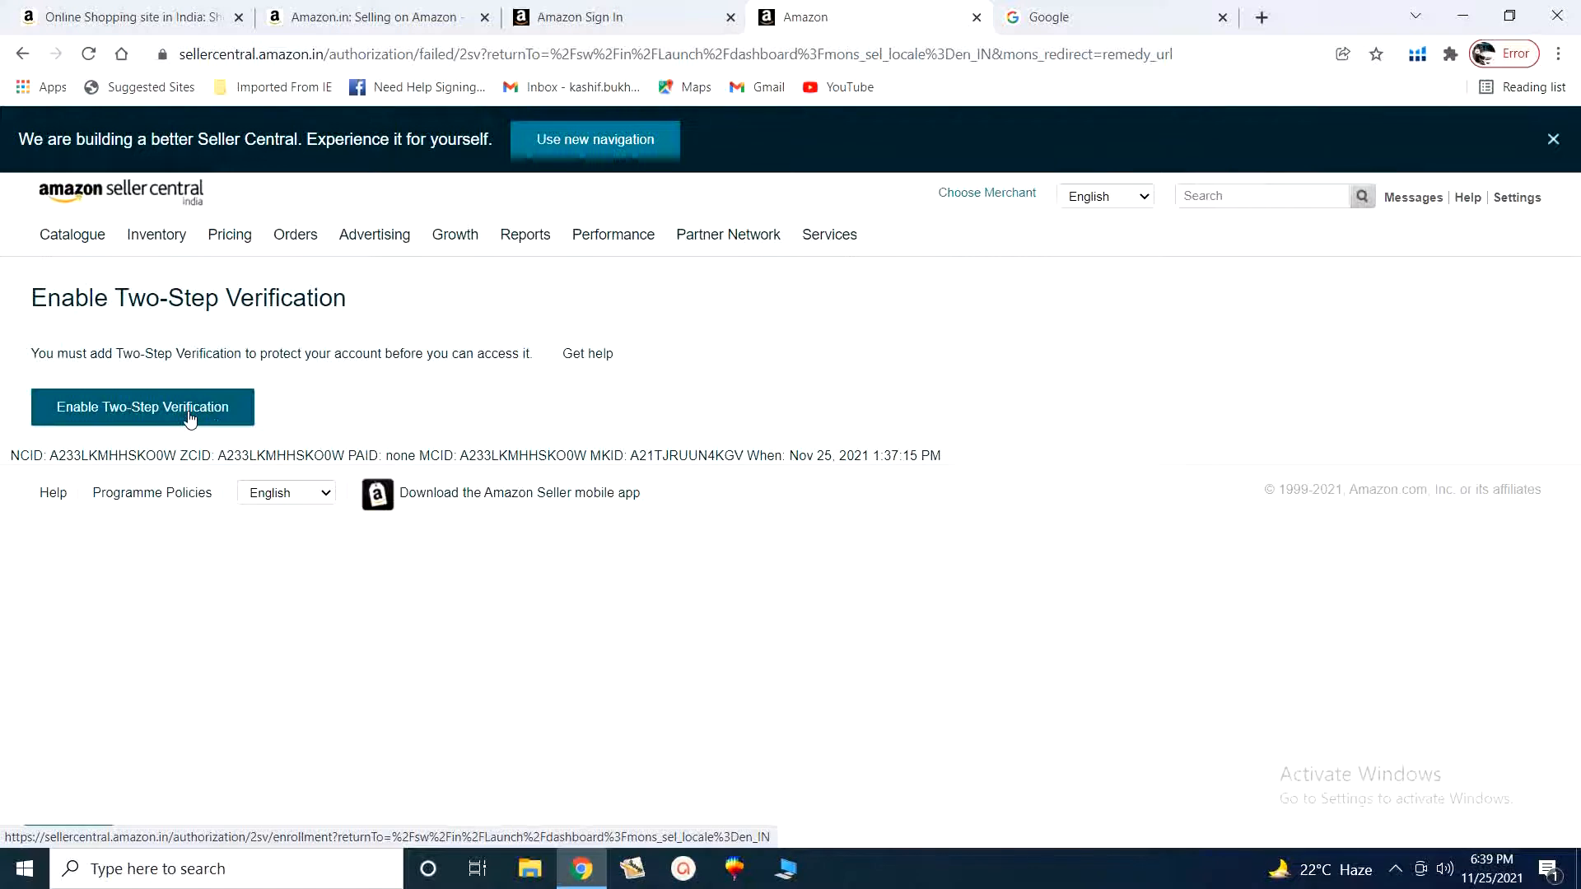
Begin two-step verification setup and enter the mobile number with country code PK +92
{"action": "left_click", "coordinate": [143, 418]}
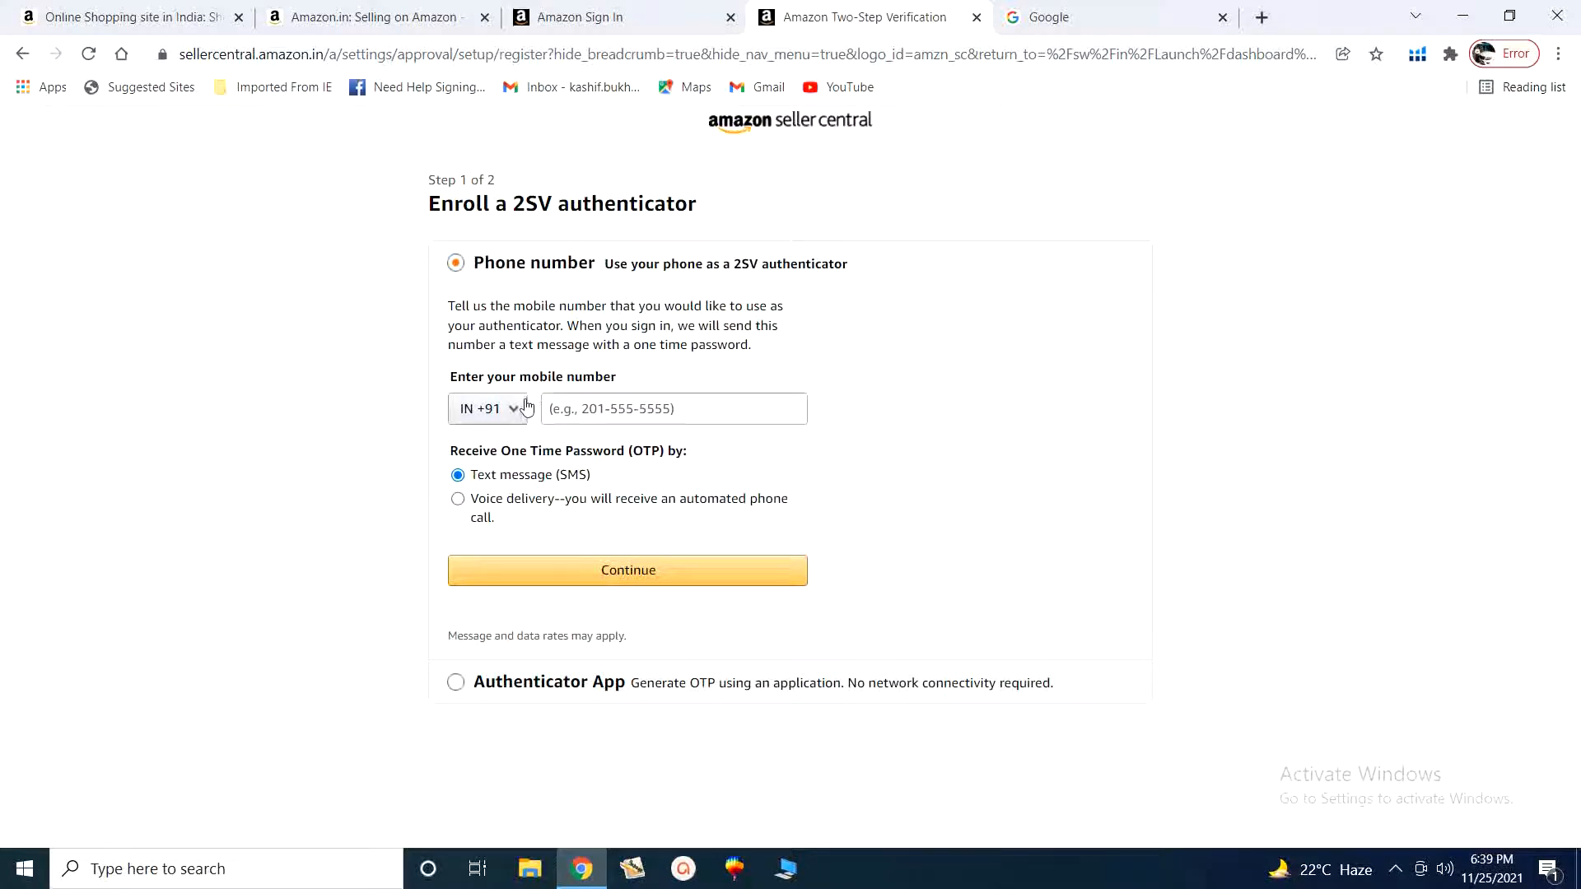
{"action": "left_click", "coordinate": [514, 412]}
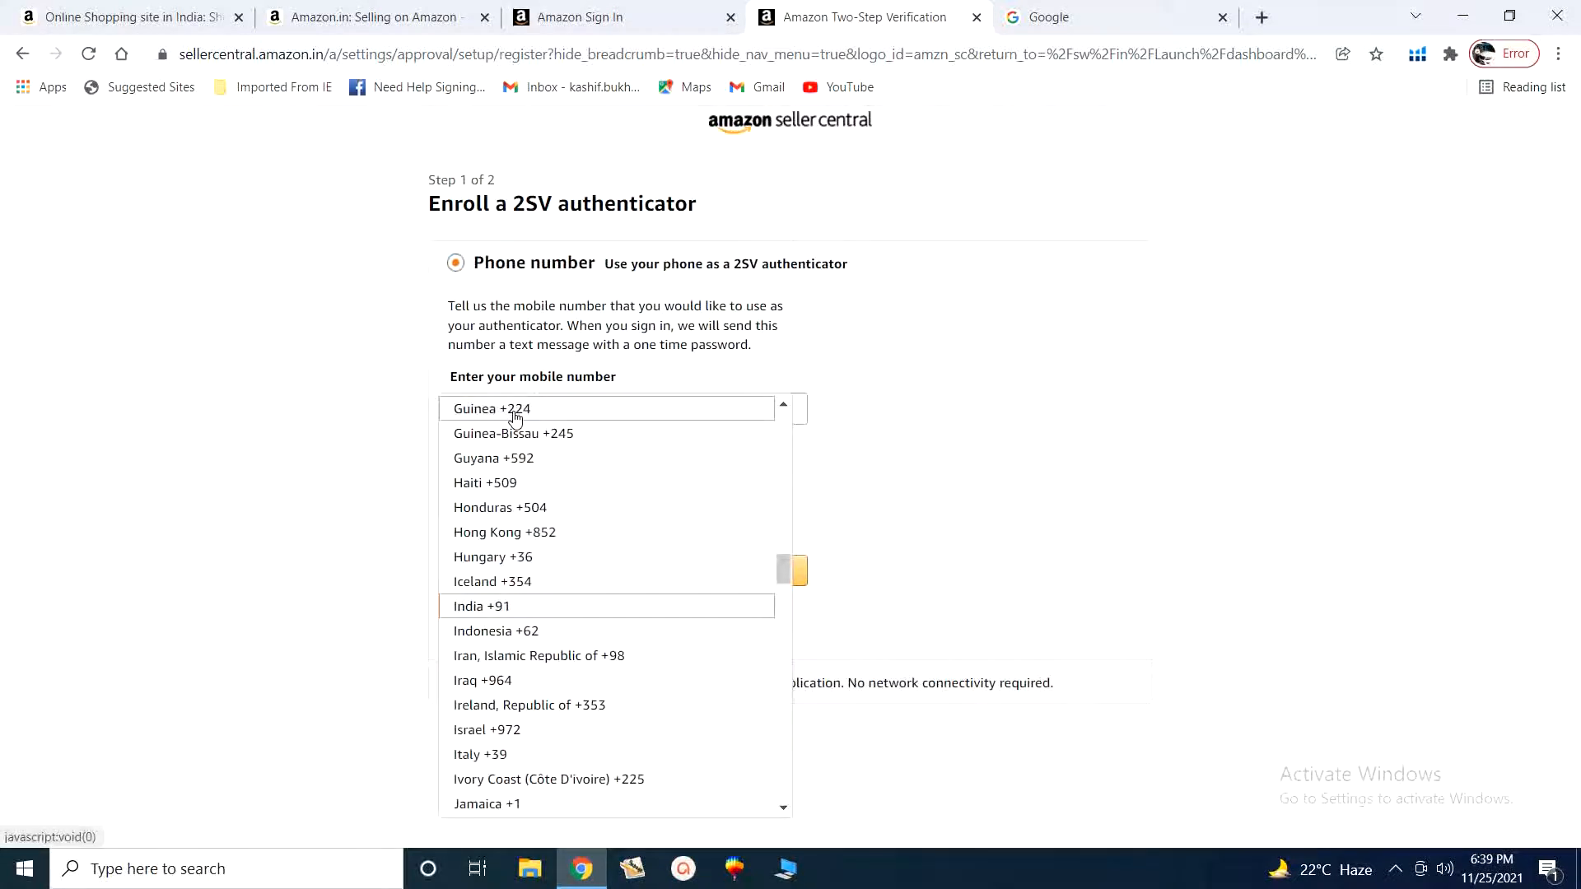
{"action": "key", "text": "p"}
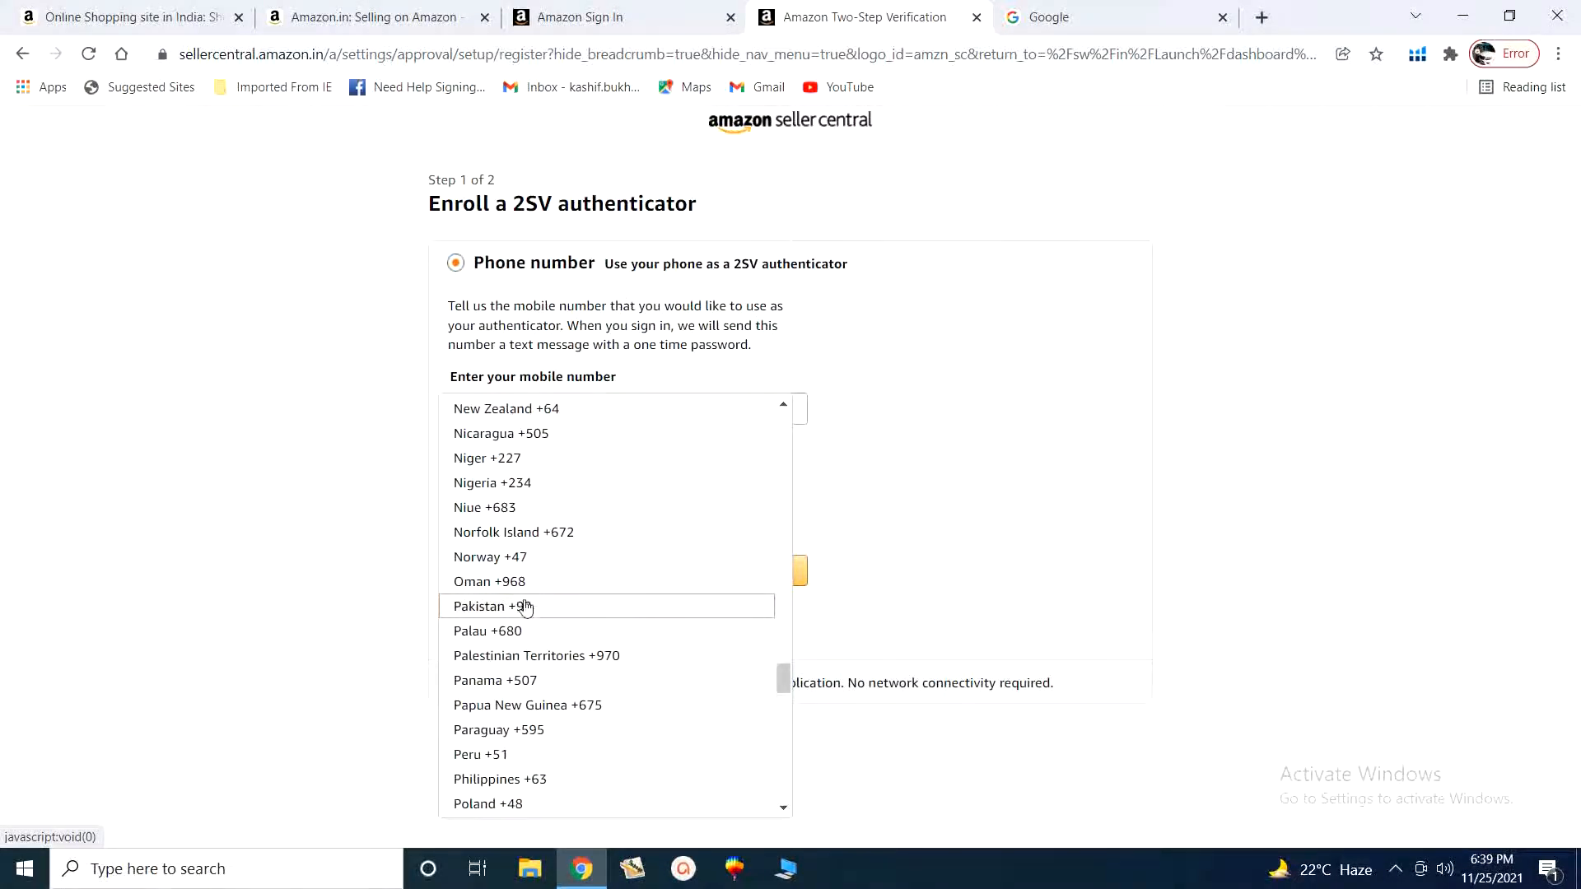
{"action": "left_click", "coordinate": [505, 607]}
{"action": "left_click", "coordinate": [604, 402]}
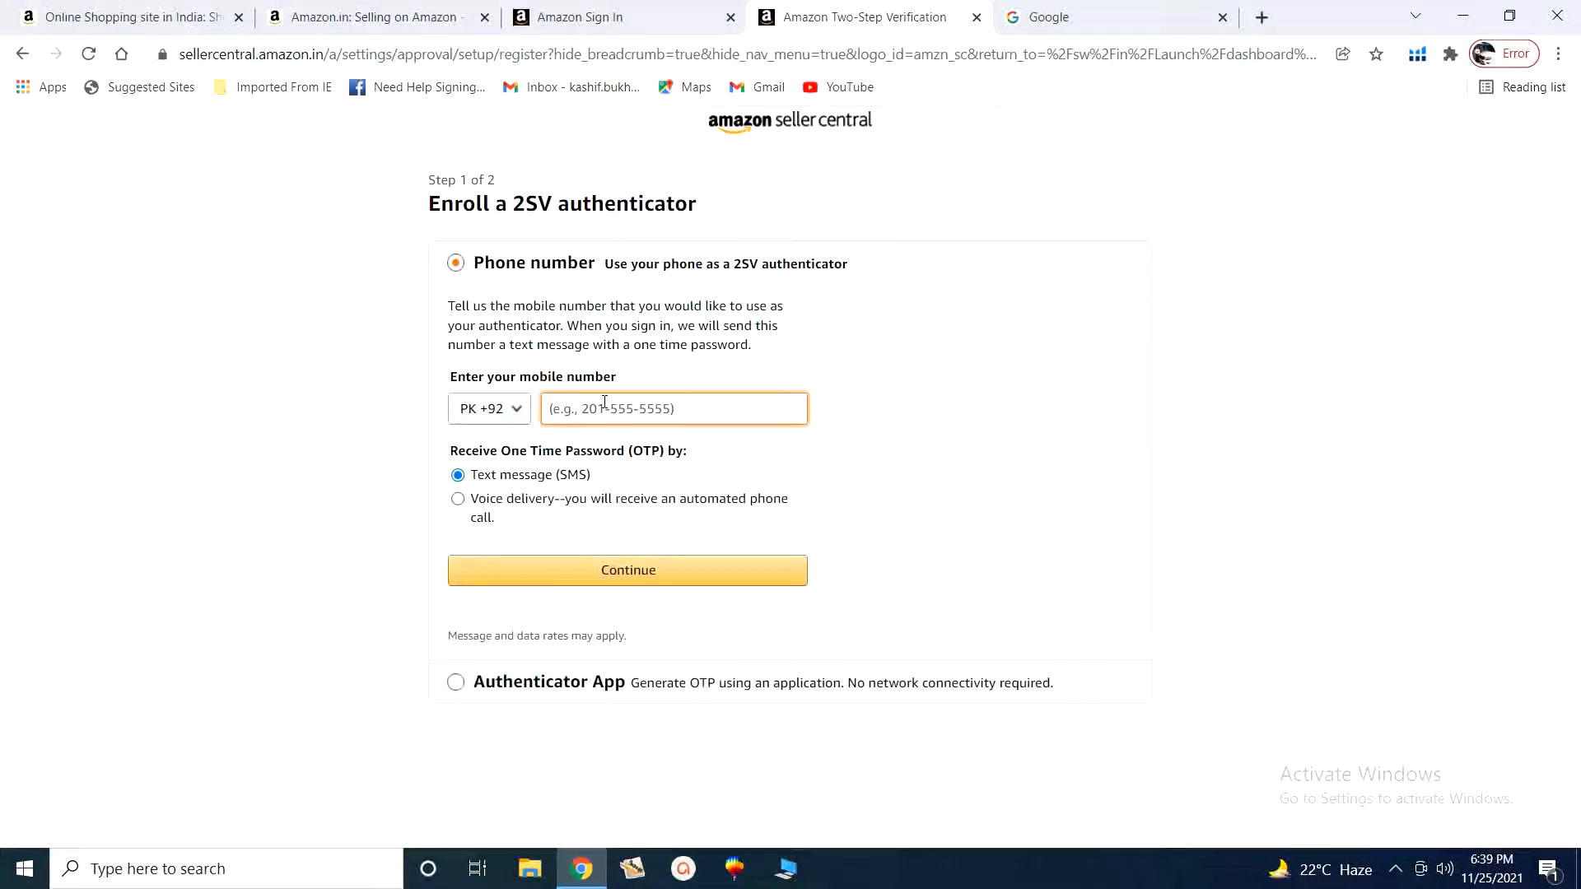
Request the one-time password and enter the received code to verify the phone
{"action": "left_click", "coordinate": [614, 572]}
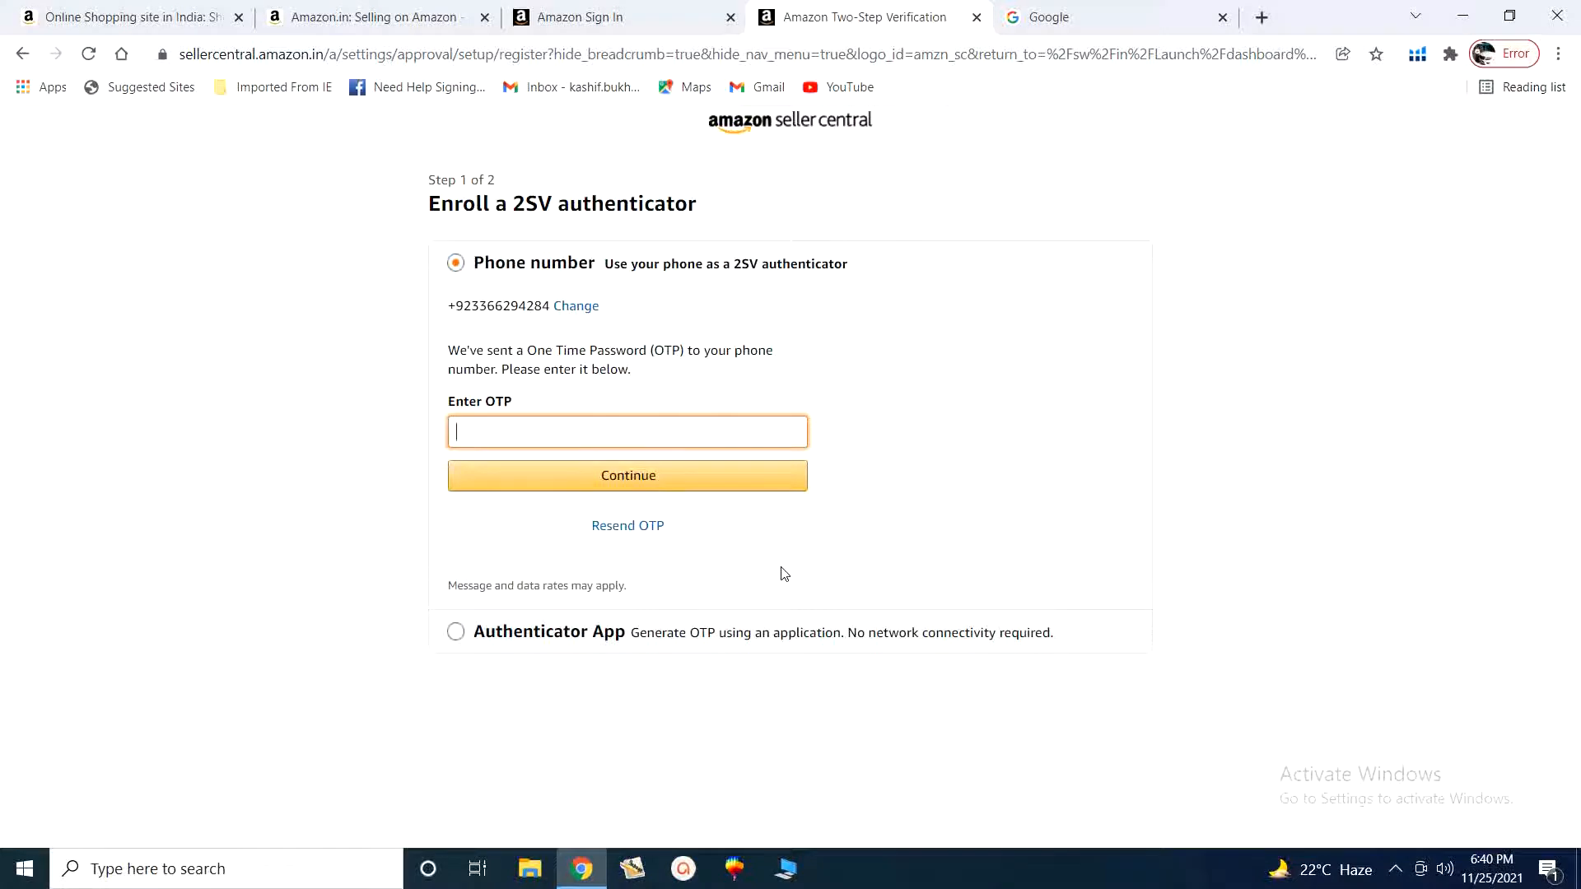
{"action": "left_click", "coordinate": [687, 485]}
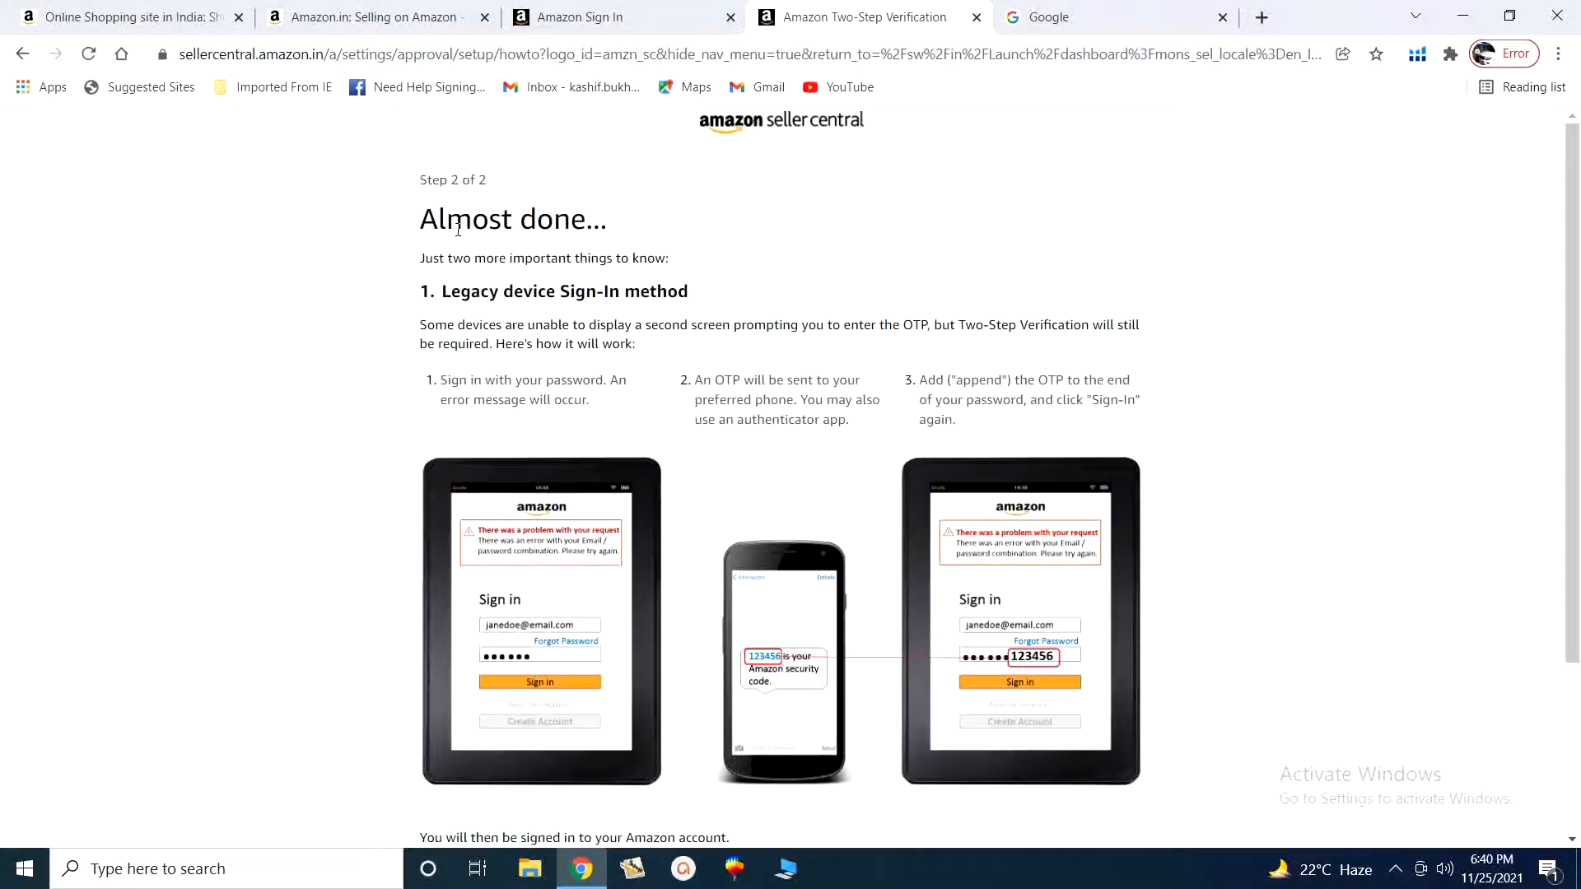
Confirm with 'I got it. Please turn on the Two-Step Verification'
{"action": "scroll", "coordinate": [815, 347], "scroll_direction": "down", "scroll_amount": 3}
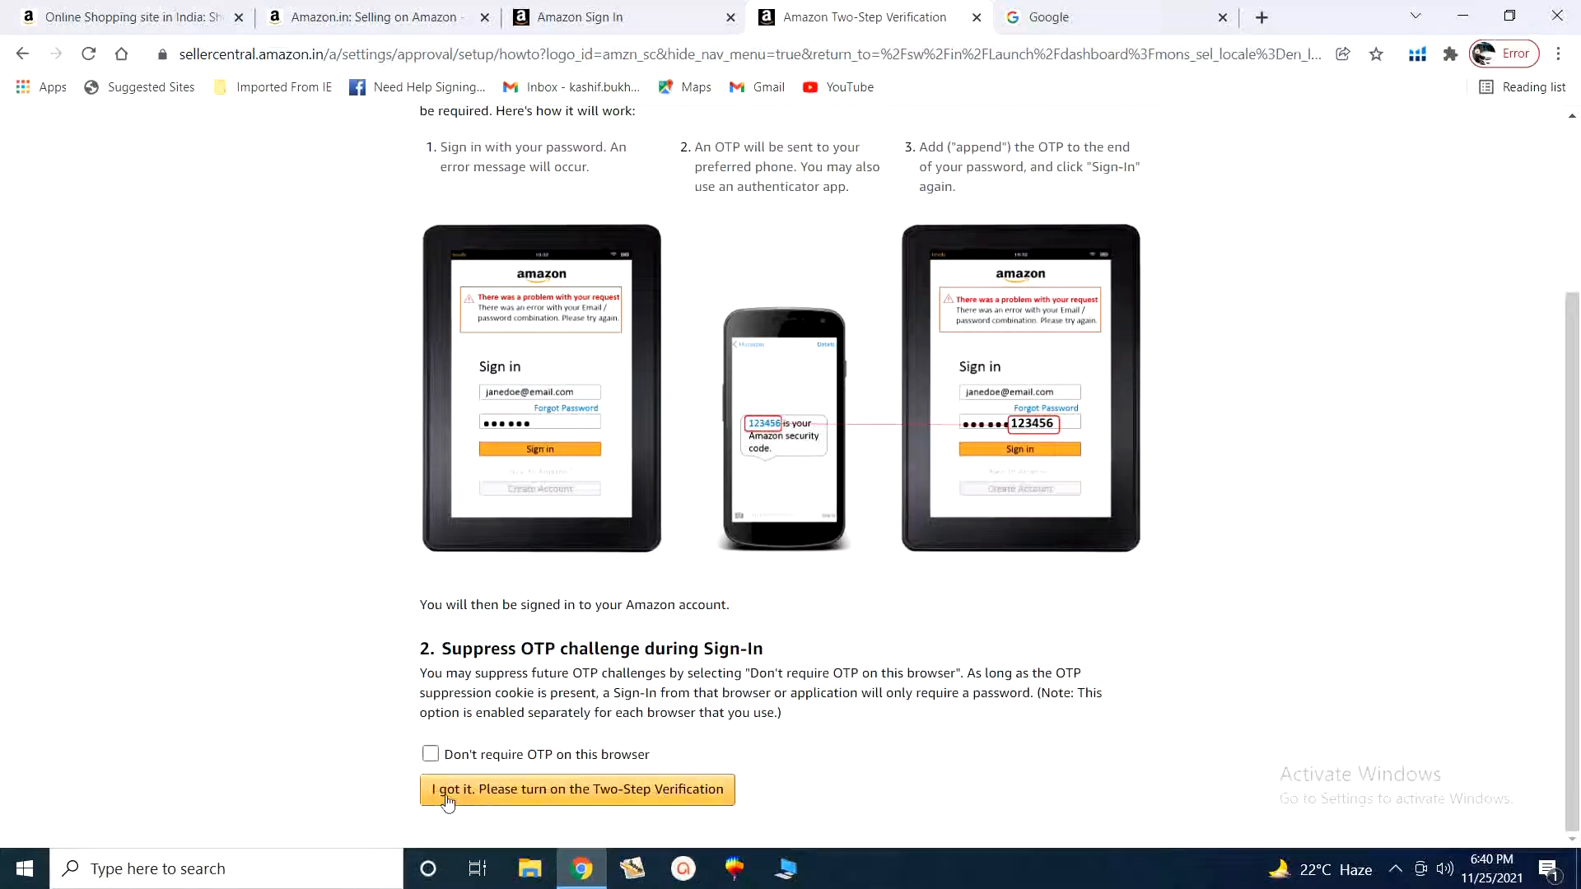
{"action": "left_click", "coordinate": [621, 790]}
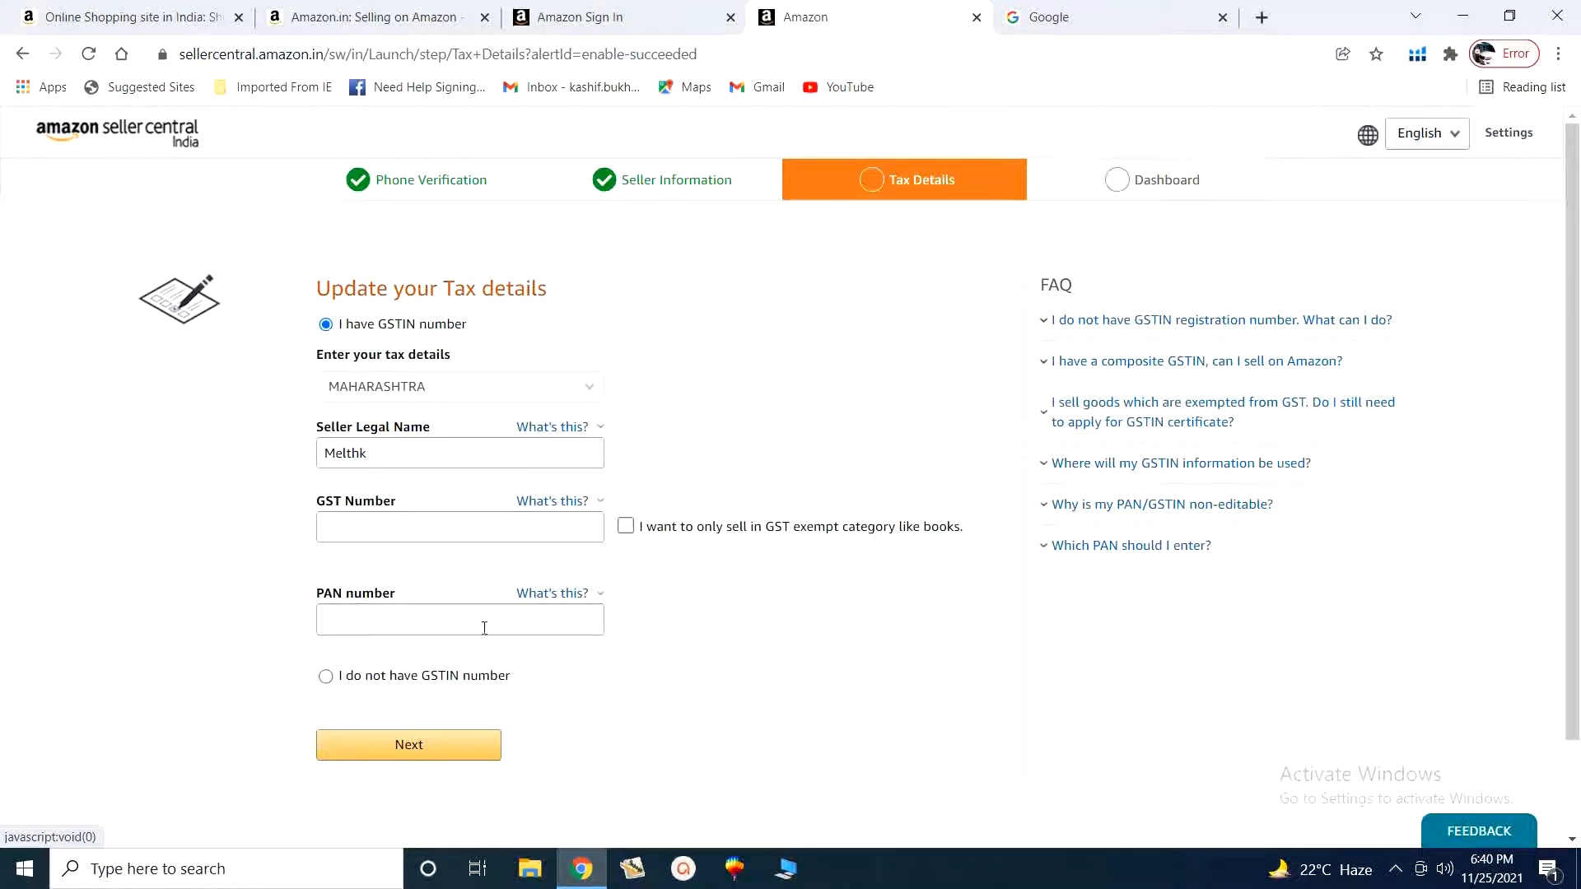
Leave the tax details unfilled and jump to the Dashboard step in the progress bar
{"action": "scroll", "coordinate": [486, 639], "scroll_direction": "down", "scroll_amount": 2}
{"action": "scroll", "coordinate": [487, 639], "scroll_direction": "up", "scroll_amount": 2}
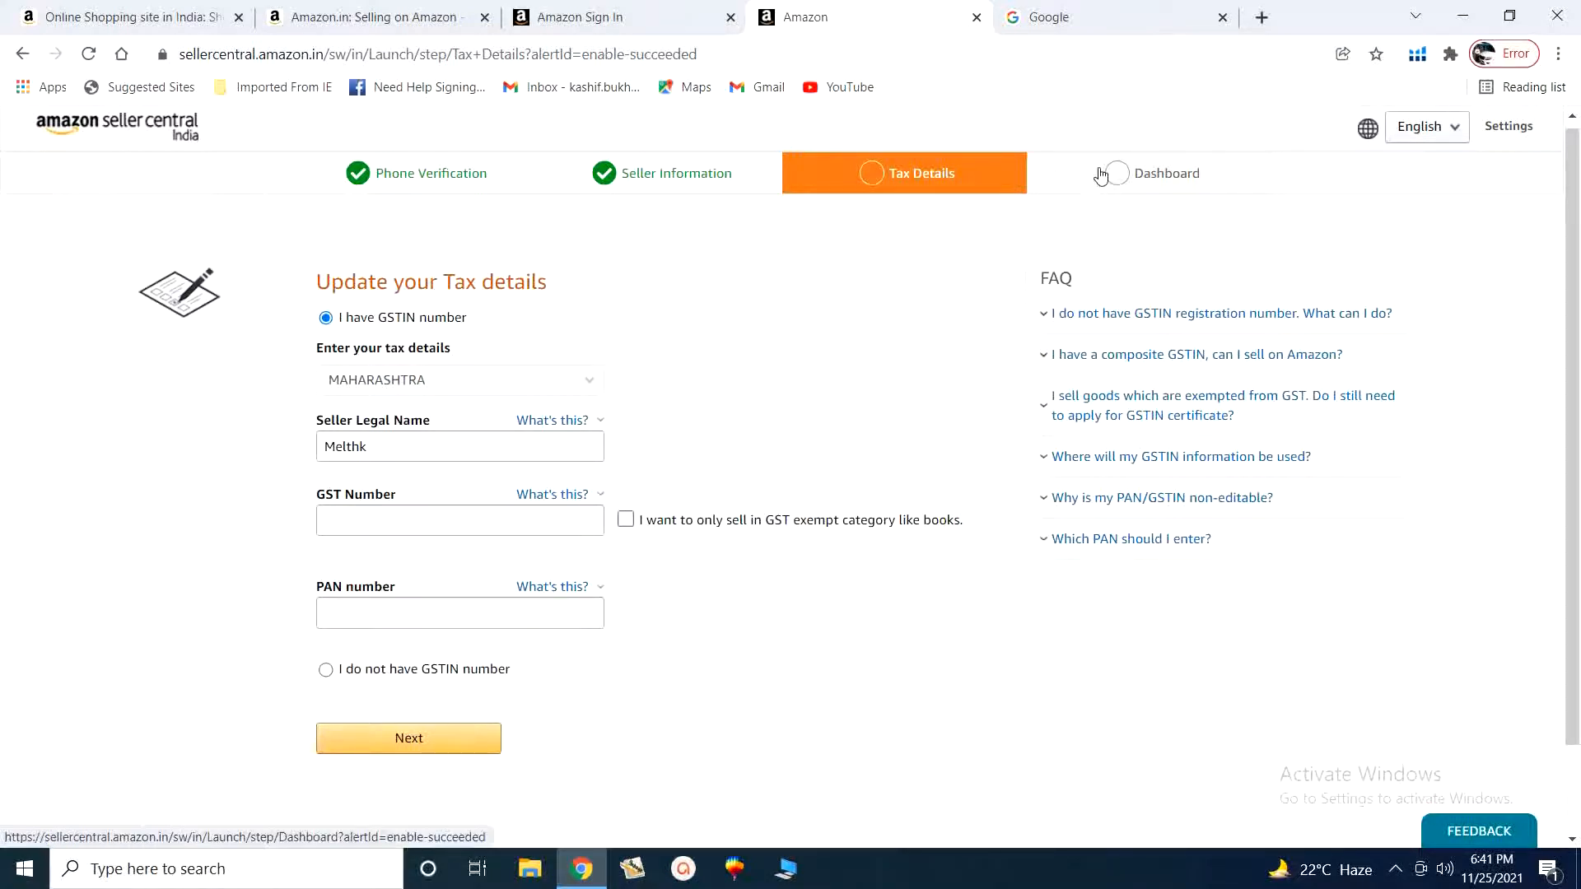
{"action": "left_click", "coordinate": [1126, 178]}
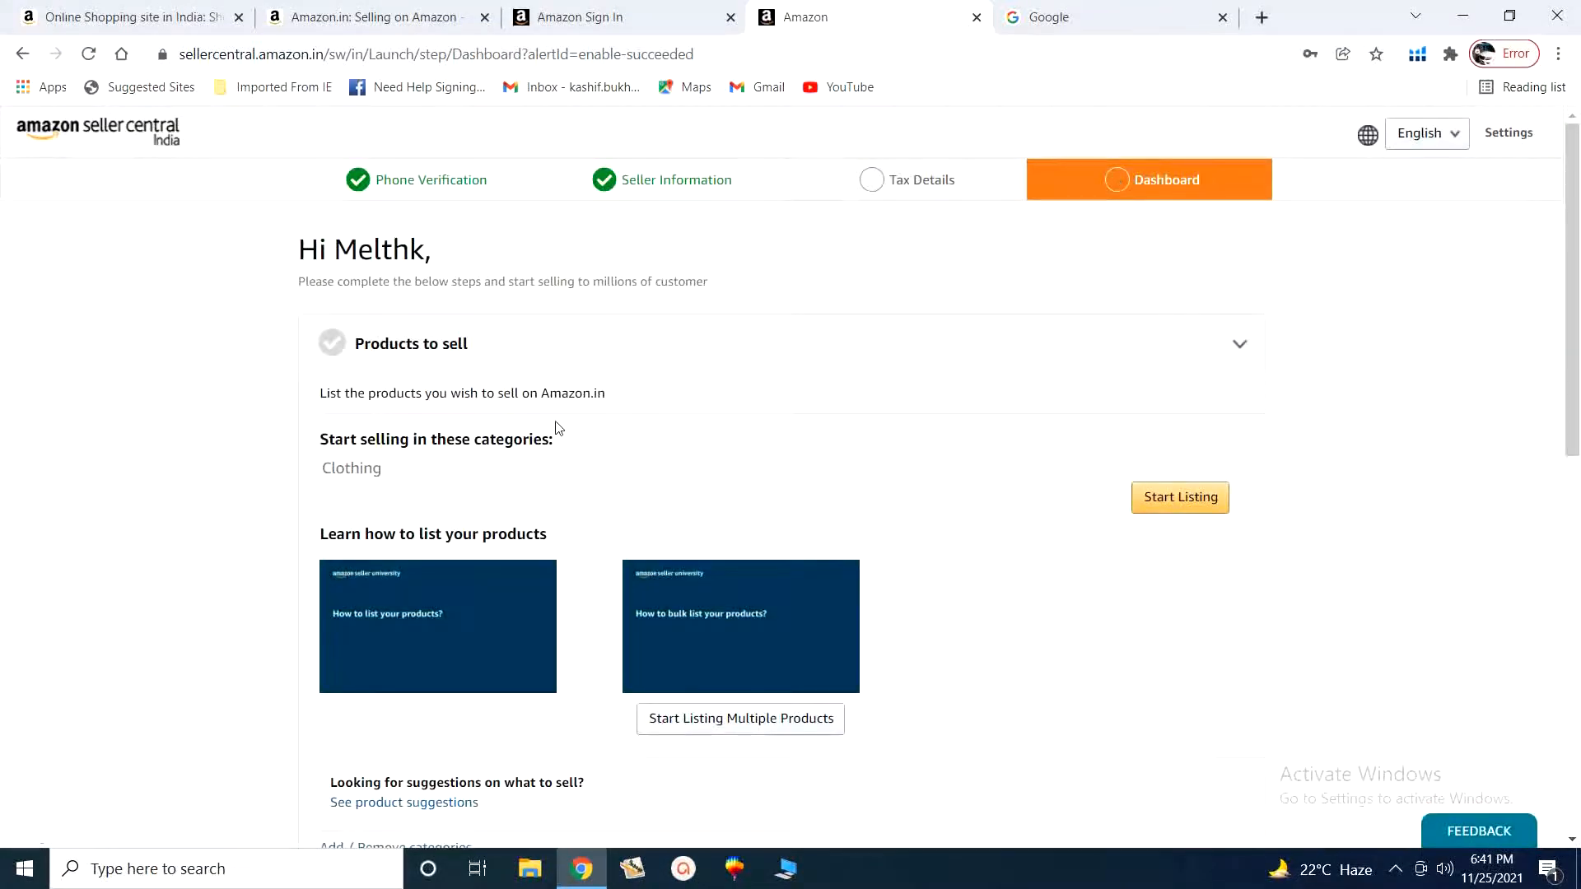
Continue from the Dashboard step to the full Seller Central home showing 0 orders and ₹0.00 sales
{"action": "scroll", "coordinate": [527, 427], "scroll_direction": "down", "scroll_amount": 9}
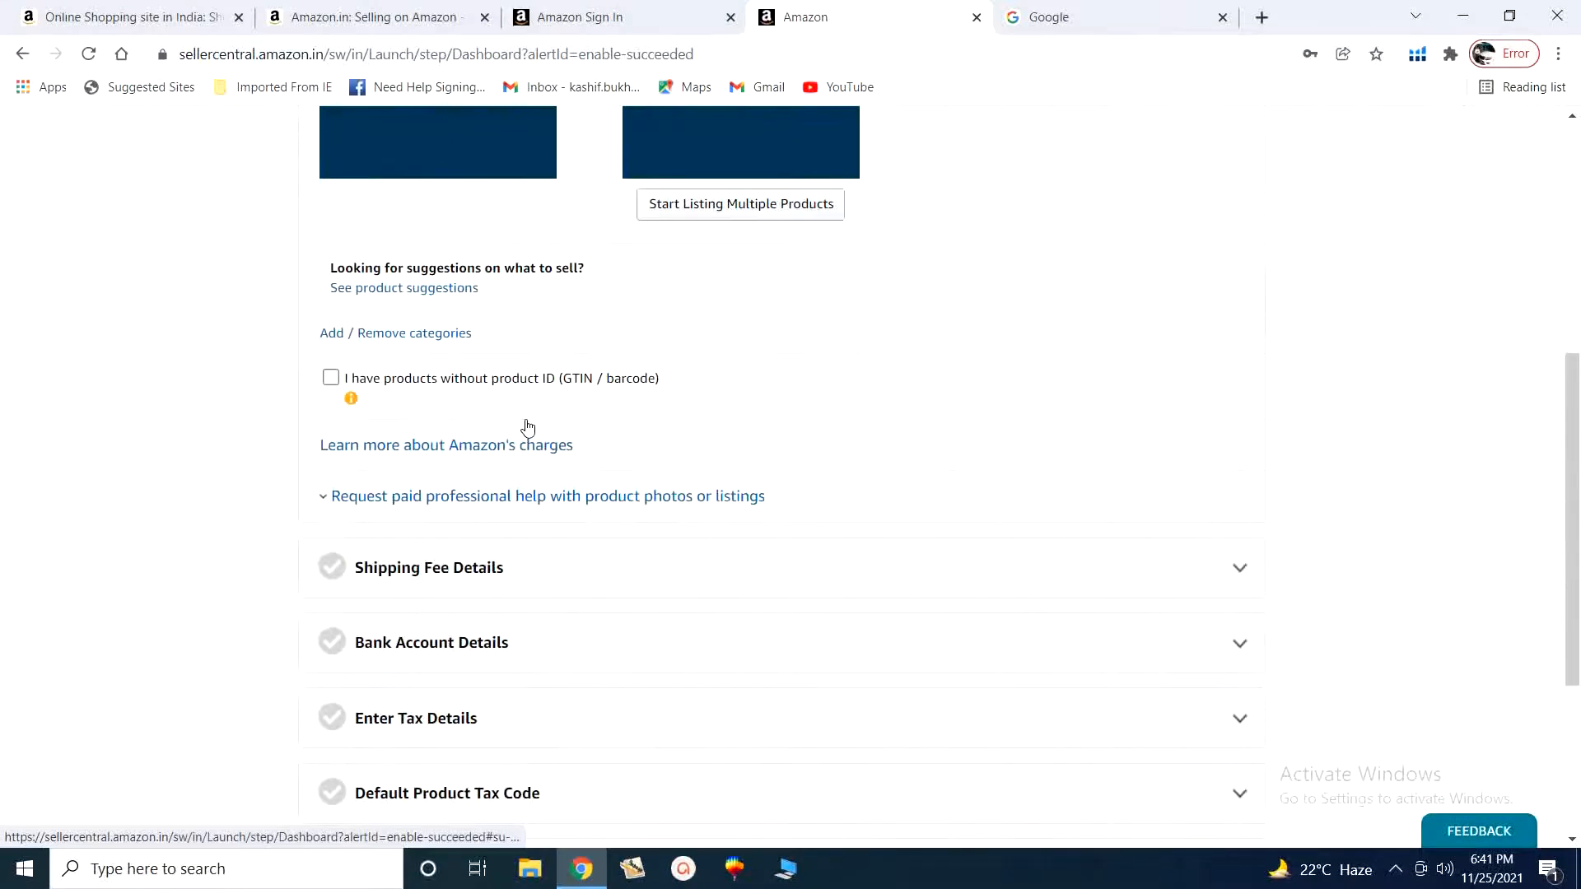
{"action": "scroll", "coordinate": [527, 427], "scroll_direction": "down", "scroll_amount": 2}
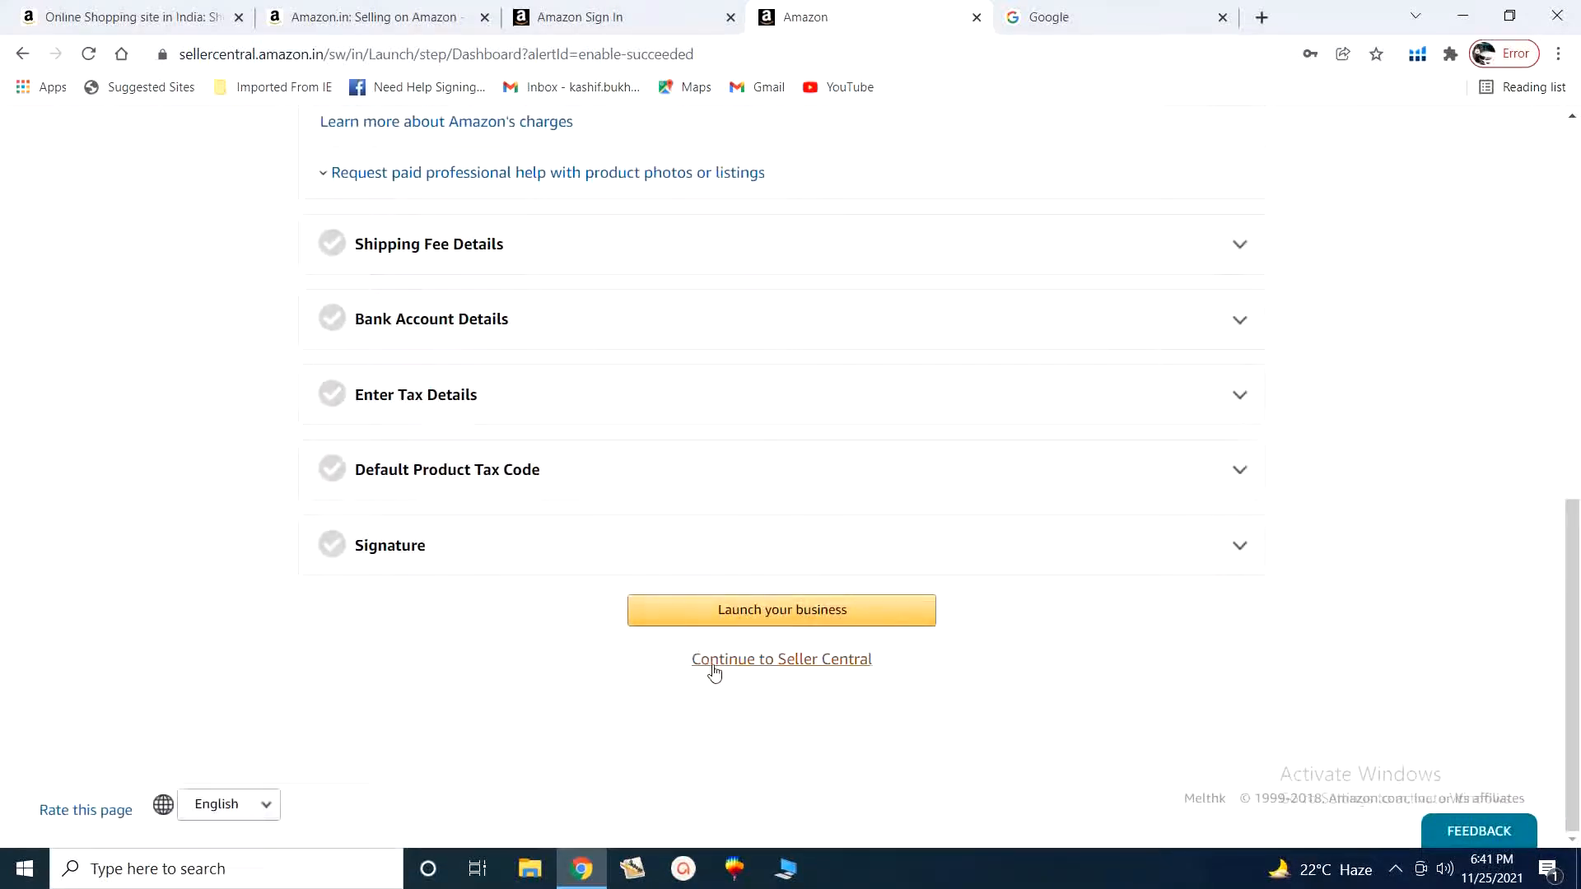
{"action": "left_click", "coordinate": [832, 667]}
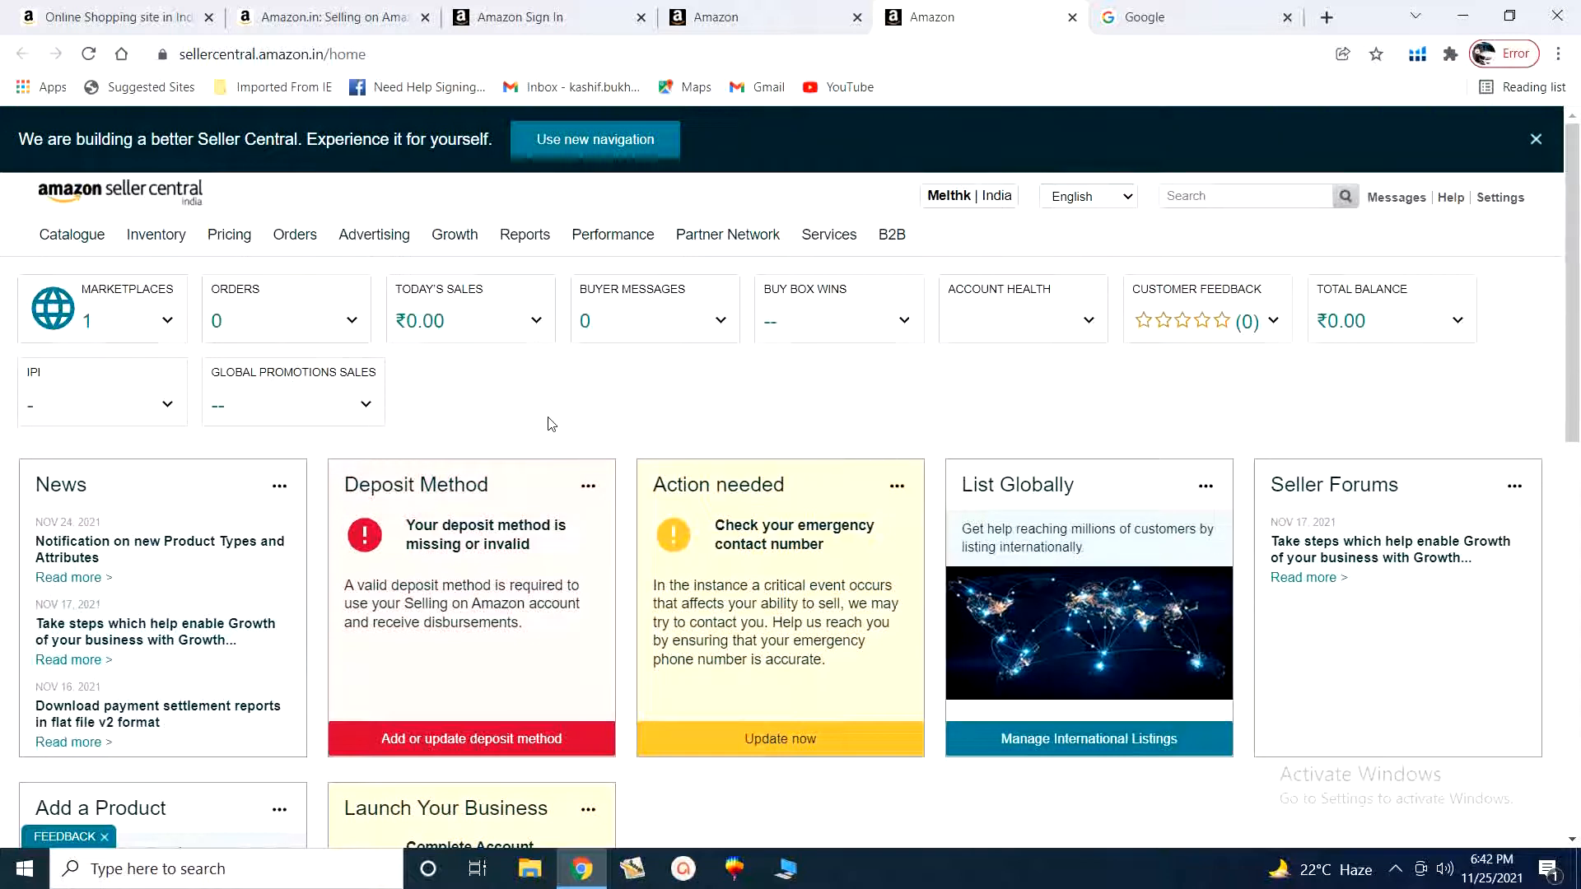
{"action": "mouse_move", "coordinate": [118, 250]}
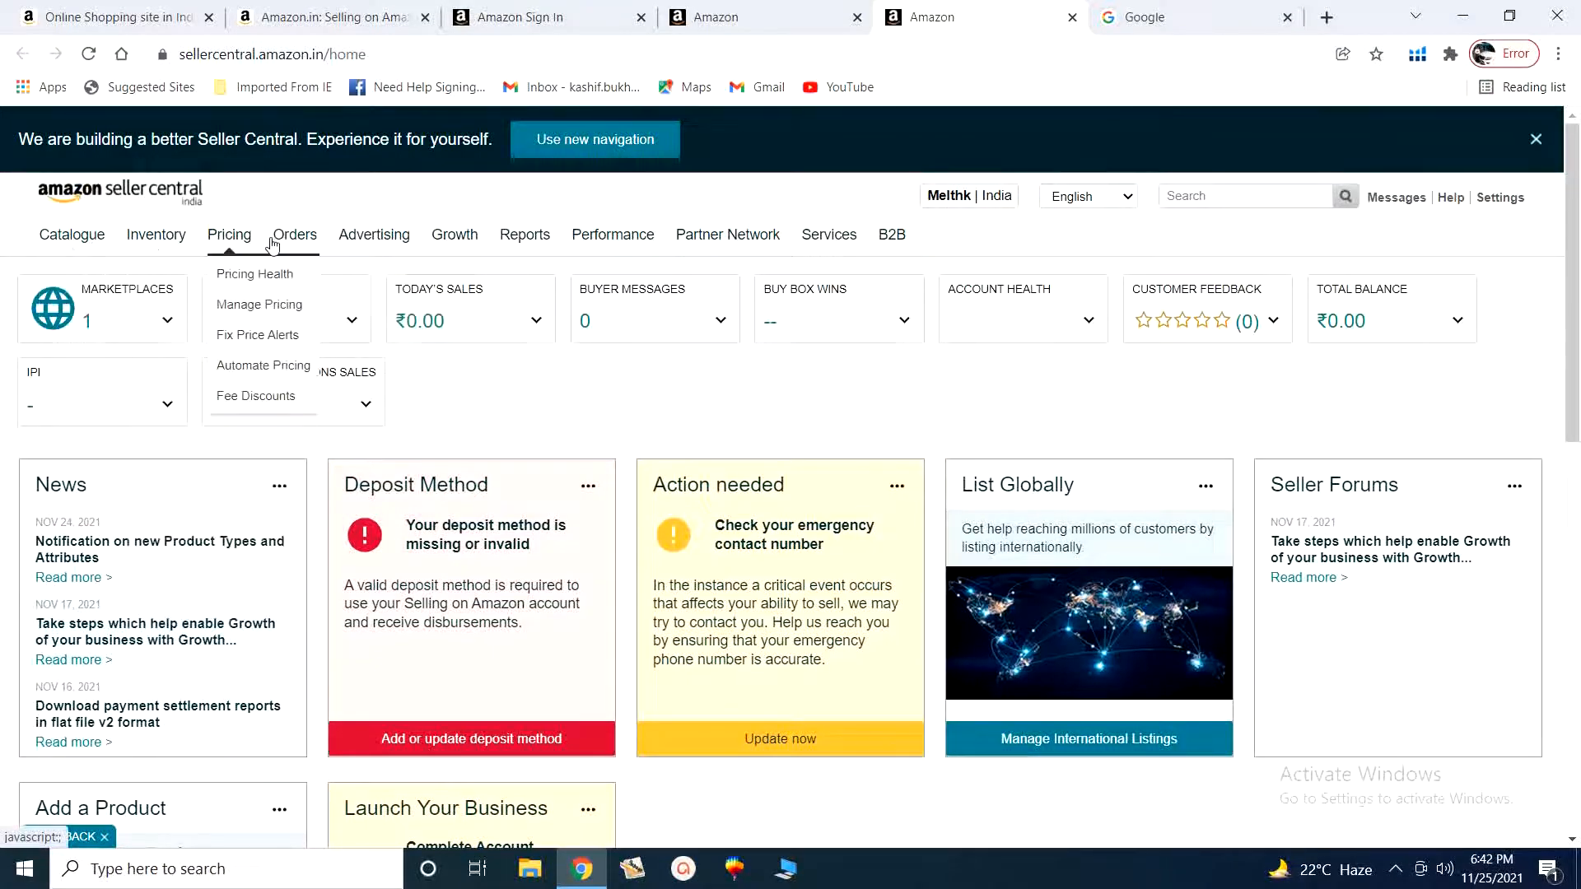
{"action": "mouse_move", "coordinate": [507, 249]}
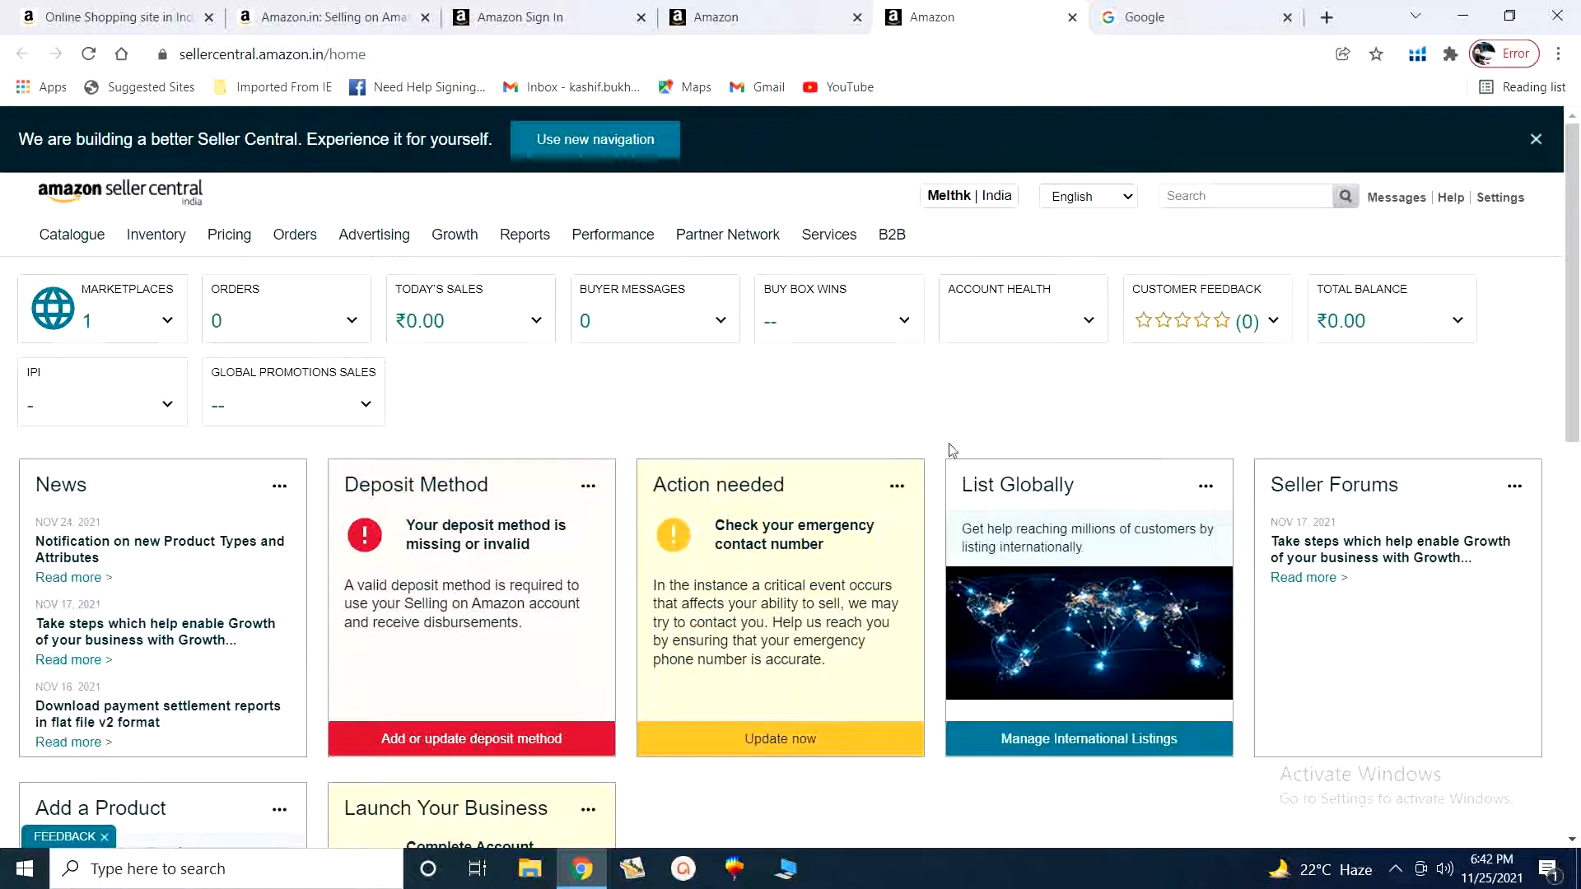
{"action": "left_click", "coordinate": [1400, 871]}
{"action": "left_click", "coordinate": [1351, 784]}
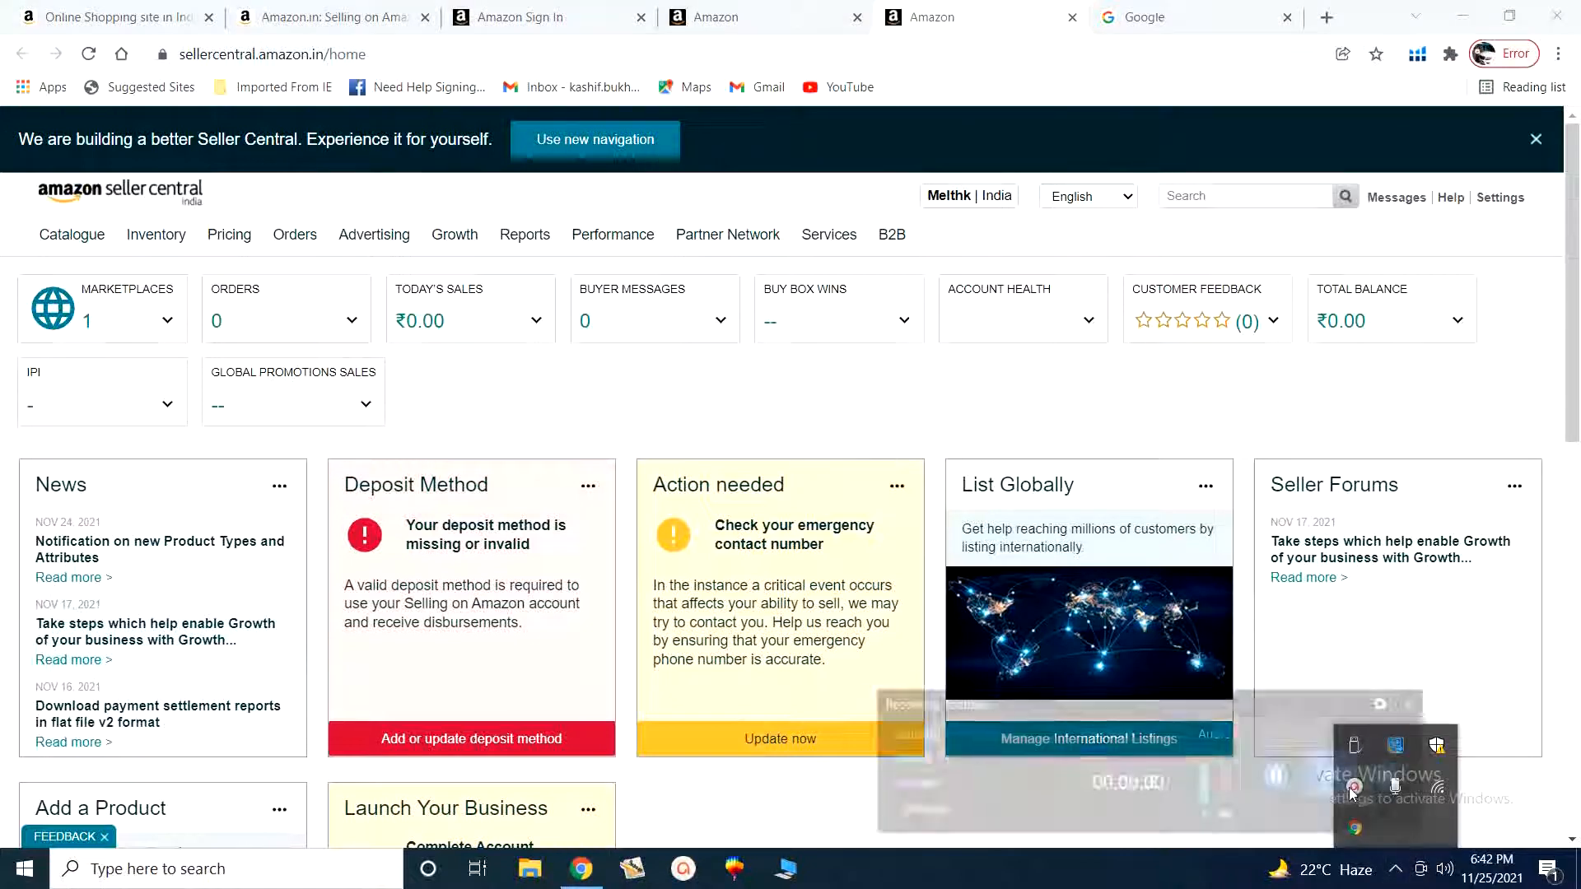